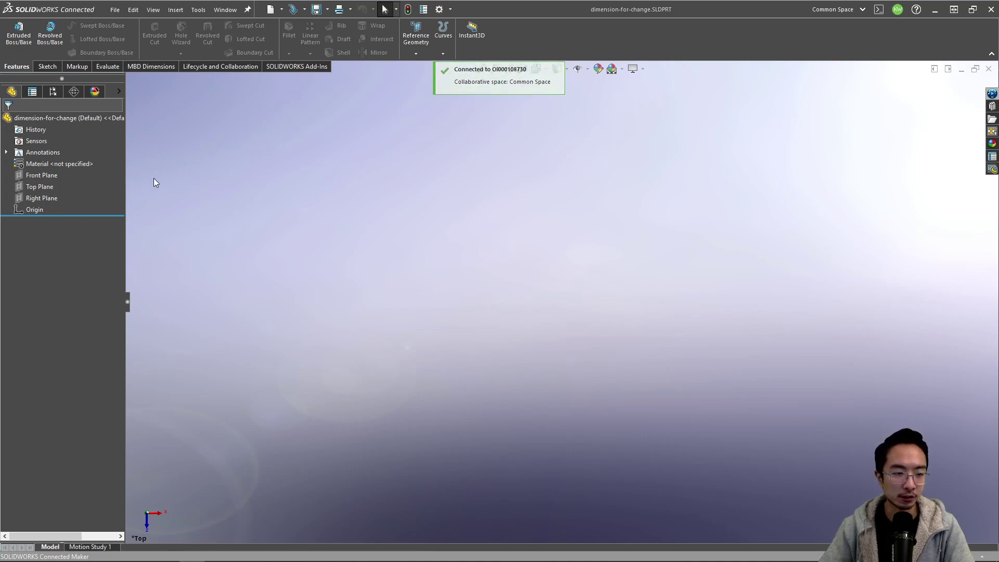
- Sketch a center rectangle at the origin on the Top Plane and extrude it 0.25 in
click(33, 186)
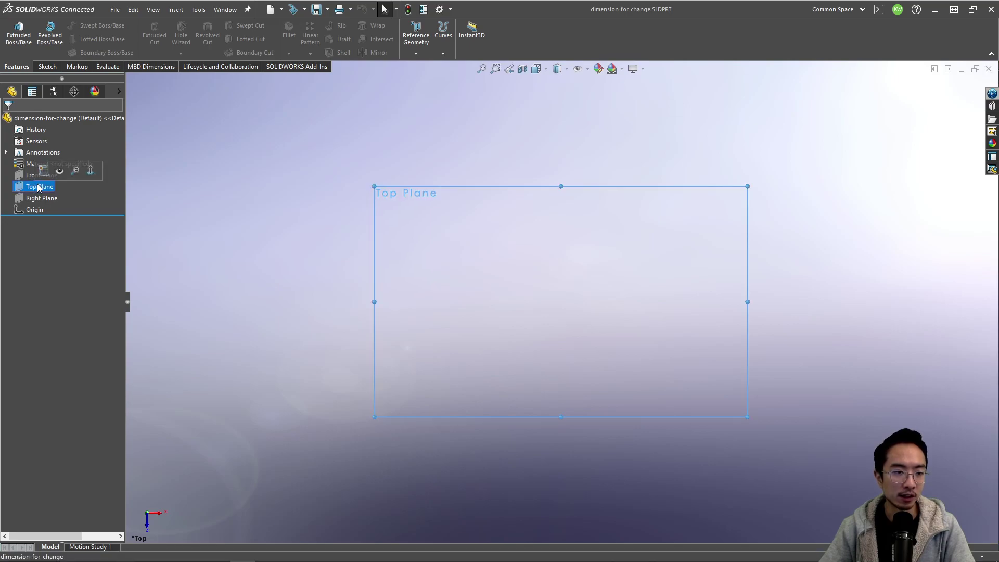
click(43, 174)
click(71, 41)
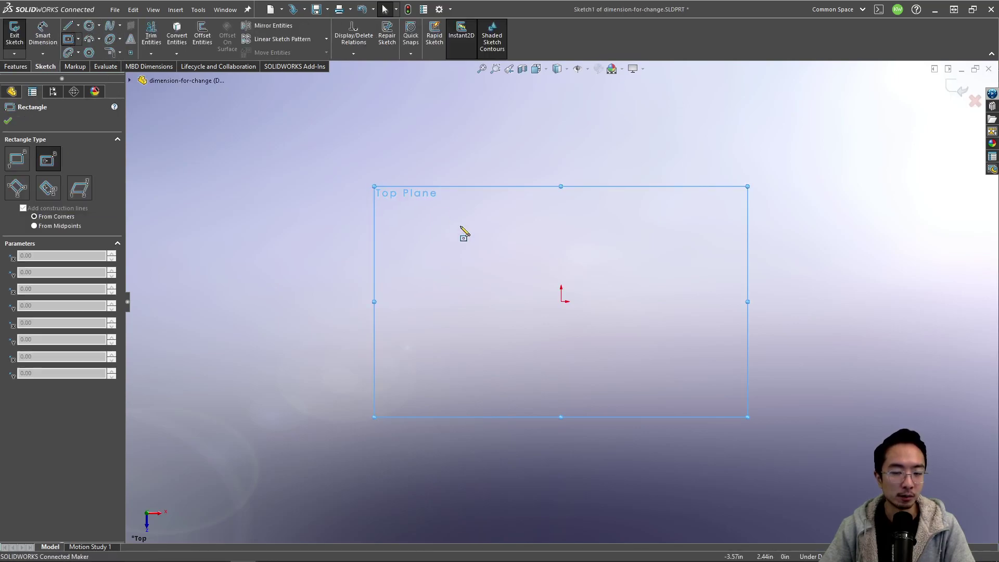
click(562, 302)
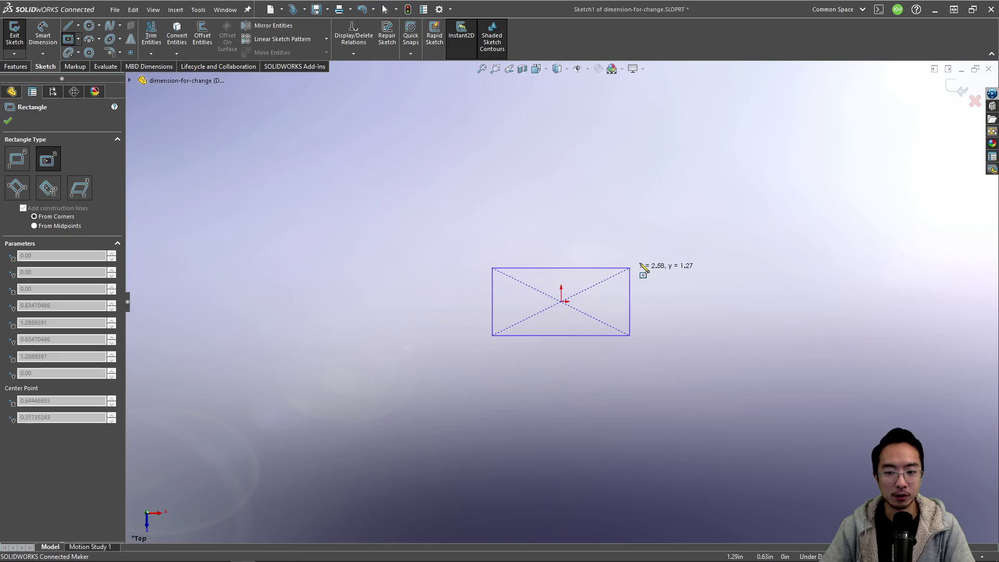
click(715, 164)
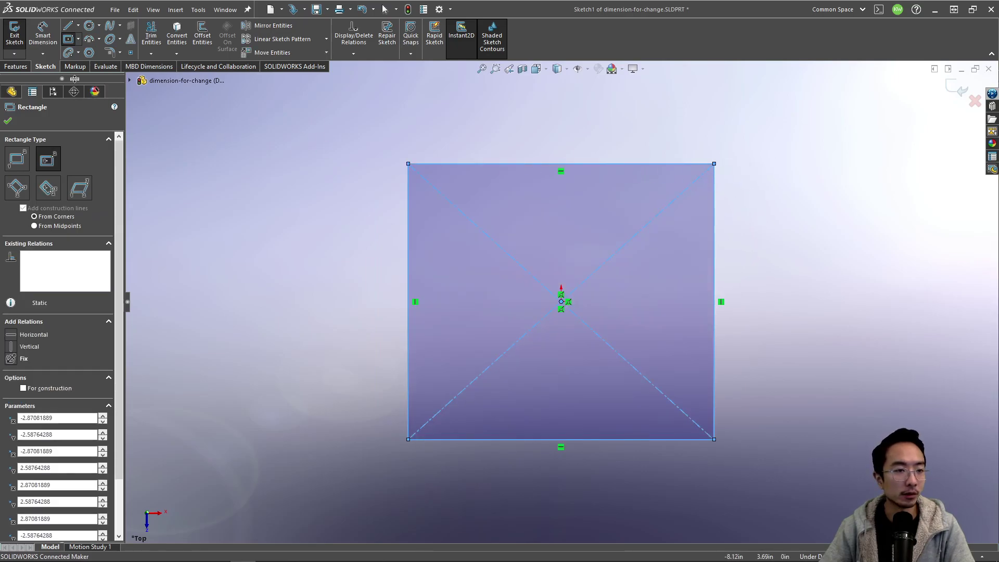
click(10, 67)
click(19, 32)
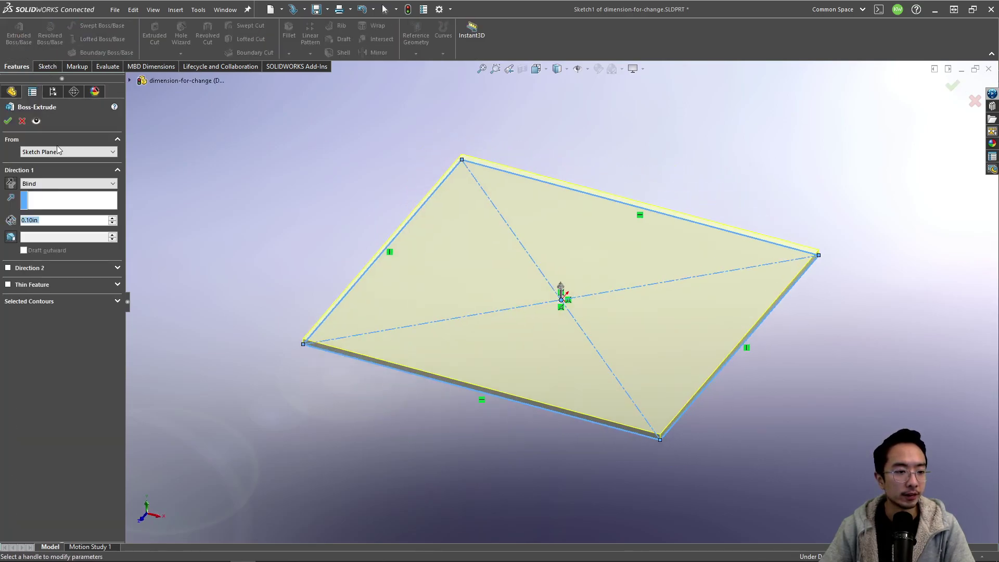
text(0.25)
key(Return)
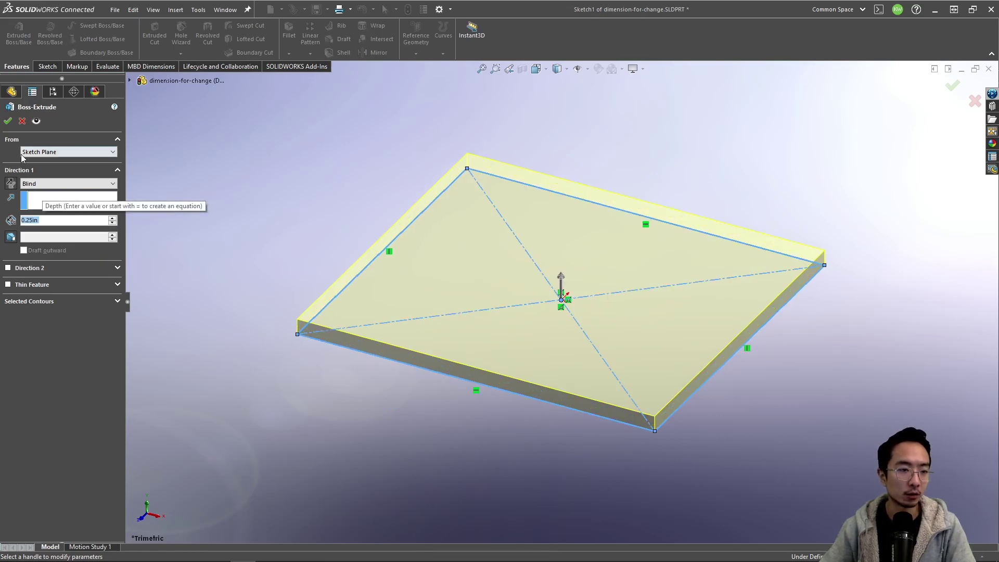
click(8, 121)
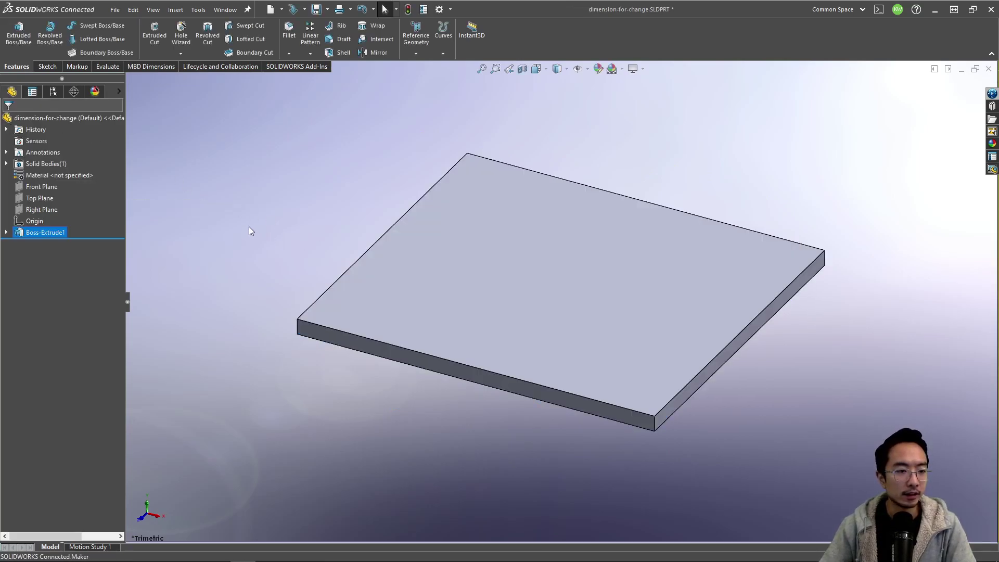
- Edit Sketch1, dimension both sides of the square to 5, and rebuild the plate
click(6, 232)
click(26, 243)
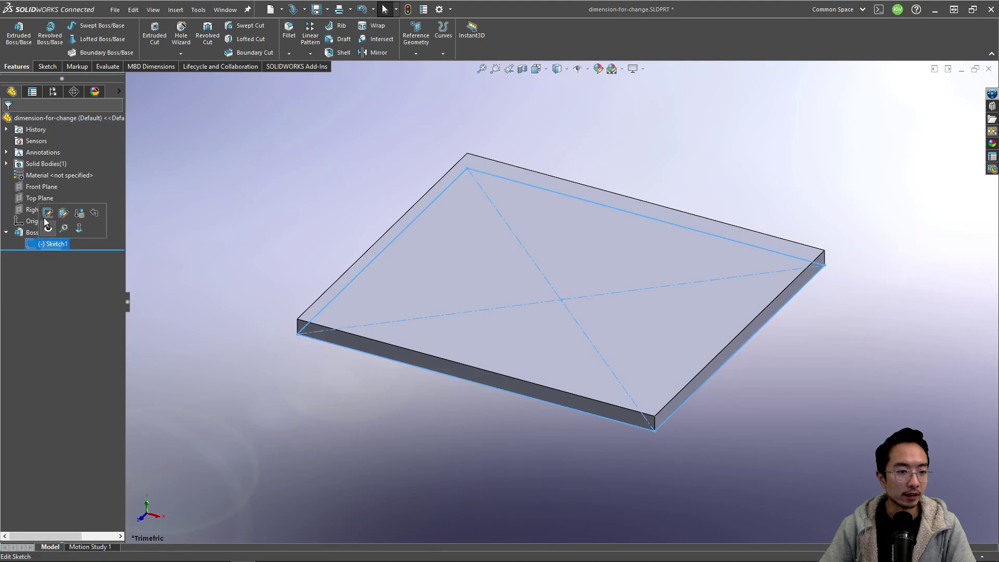
click(43, 218)
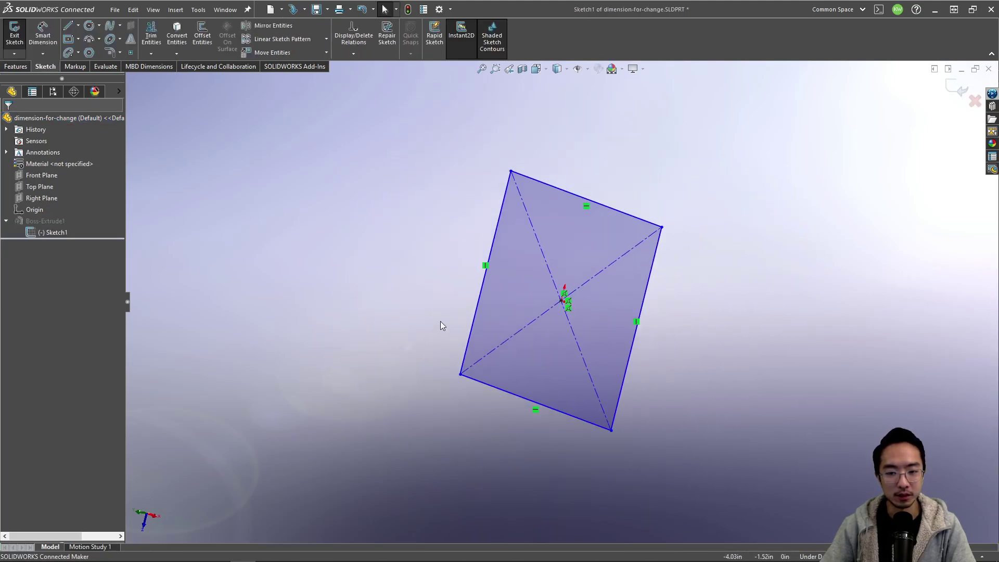
key(d)
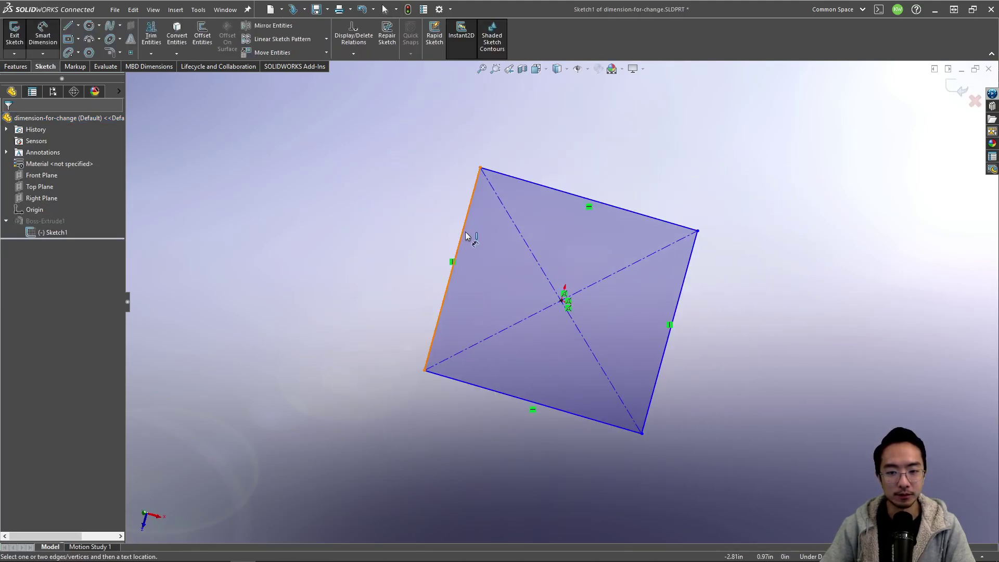
click(462, 234)
click(429, 233)
text(5.17528576in)
key(Return)
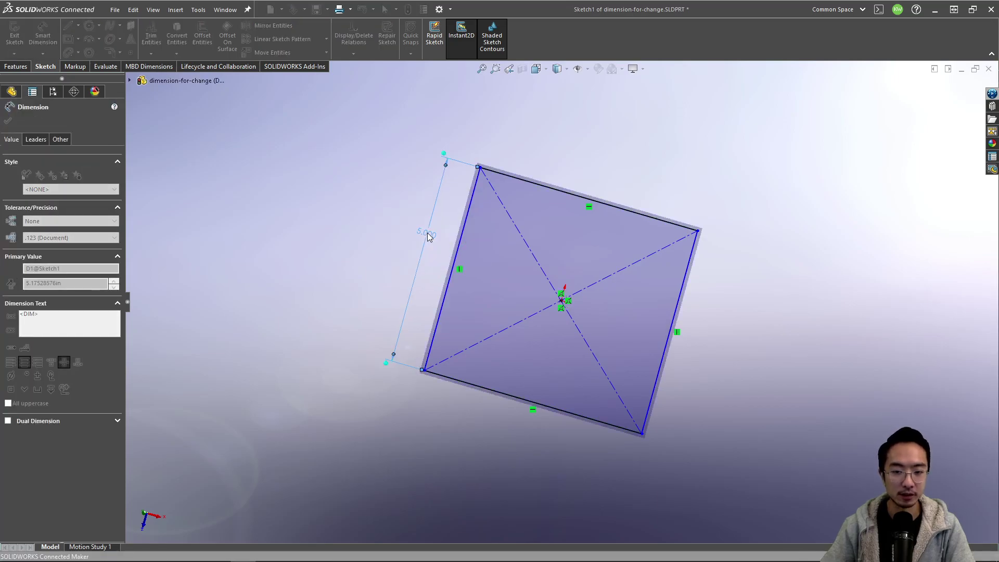
click(550, 189)
click(577, 163)
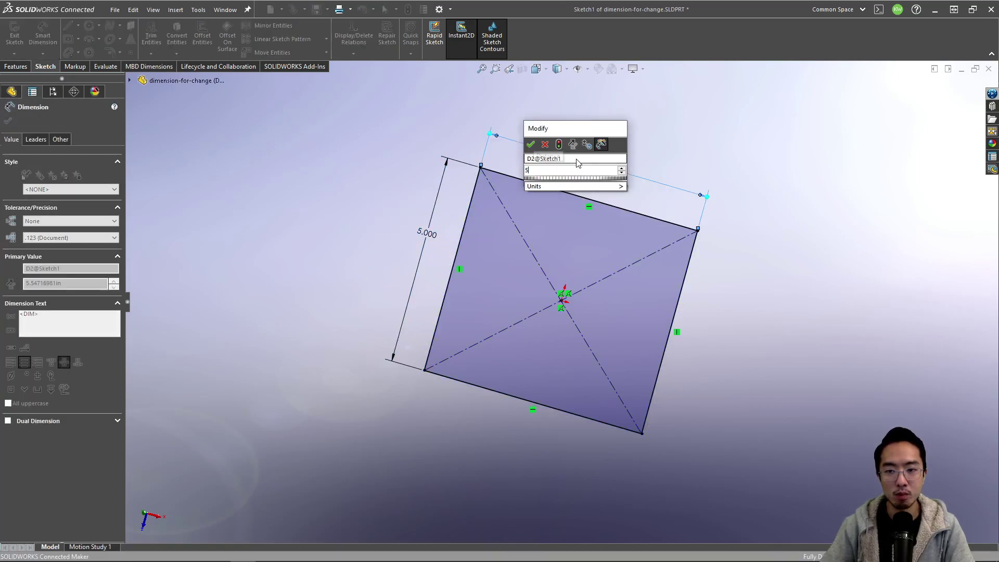
text(5)
key(Return)
click(963, 91)
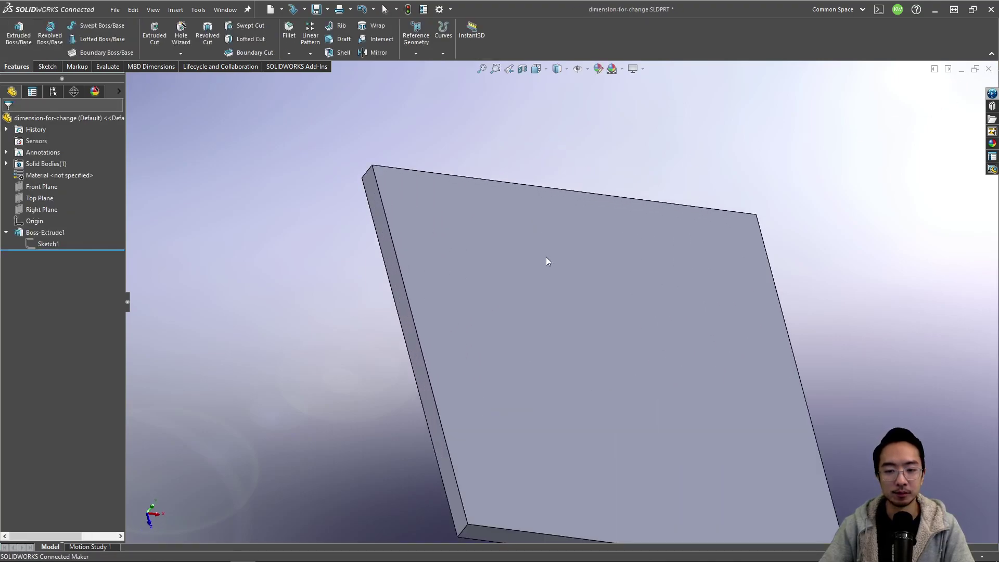
- View the plate's top face straight on and start a plain Hole in Hole Wizard
click(588, 273)
click(631, 259)
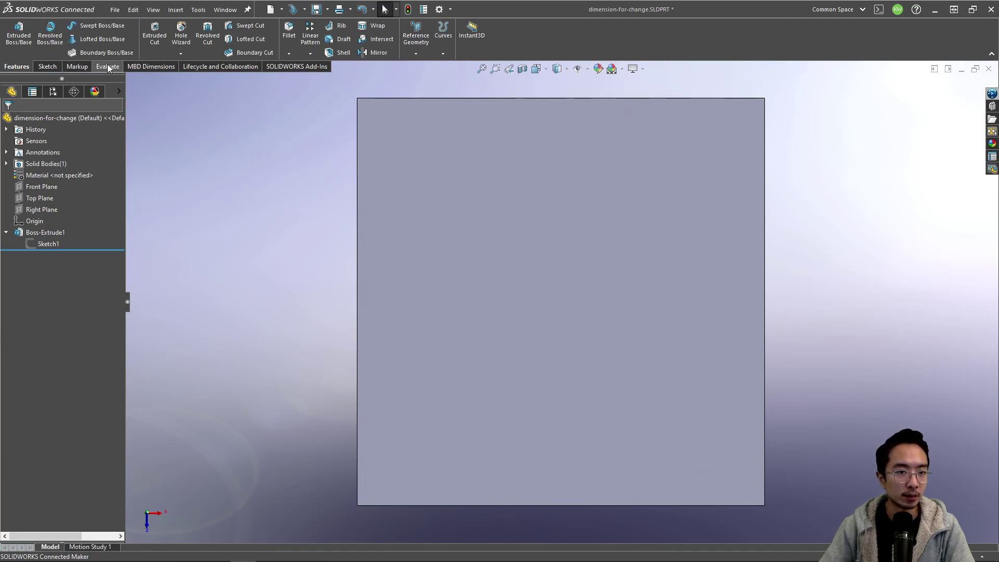
click(181, 31)
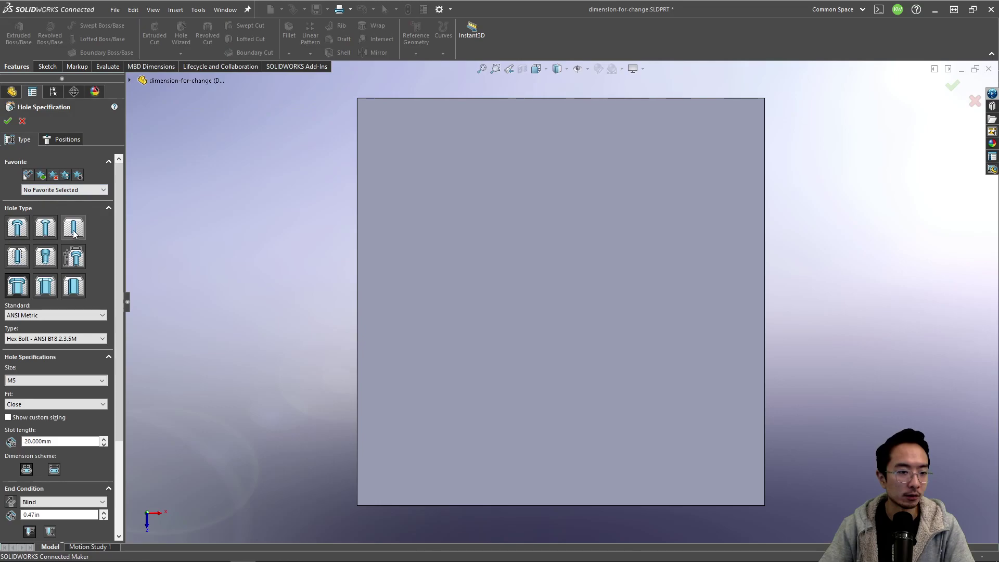
click(73, 228)
- Try the ANSI Metric standard with the Screw Clearances type, leaving size M1.6
click(76, 315)
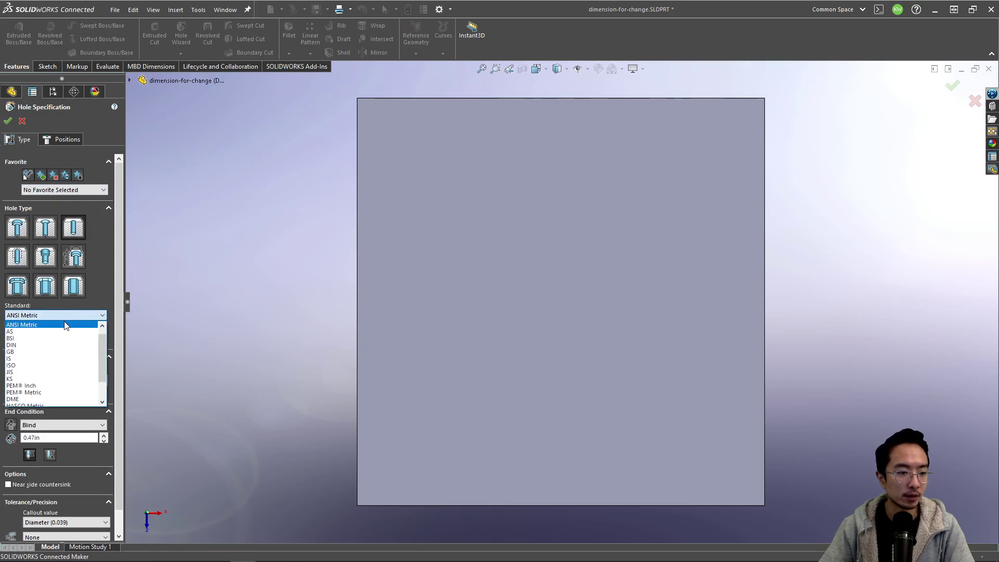
click(62, 323)
click(48, 338)
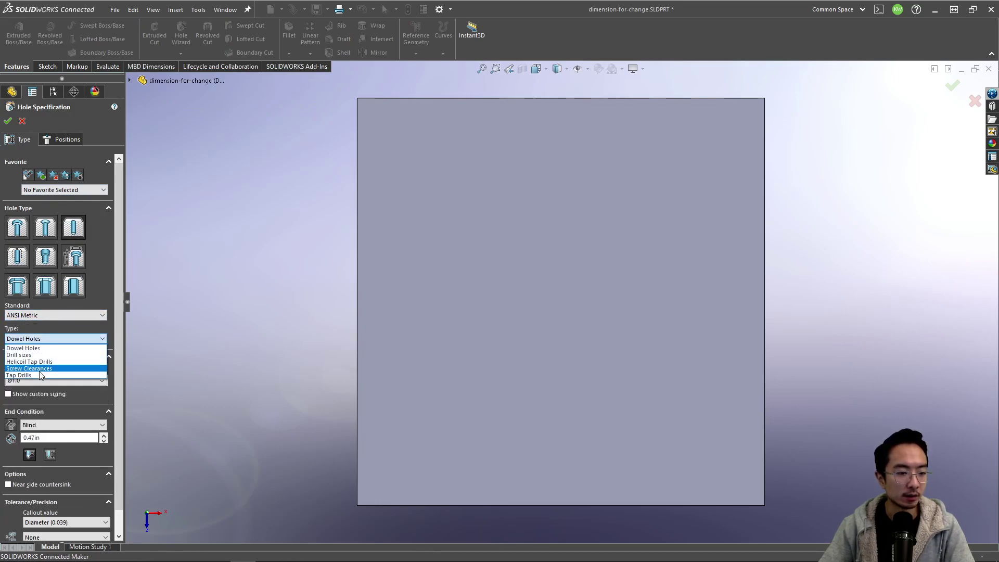
click(45, 371)
click(43, 379)
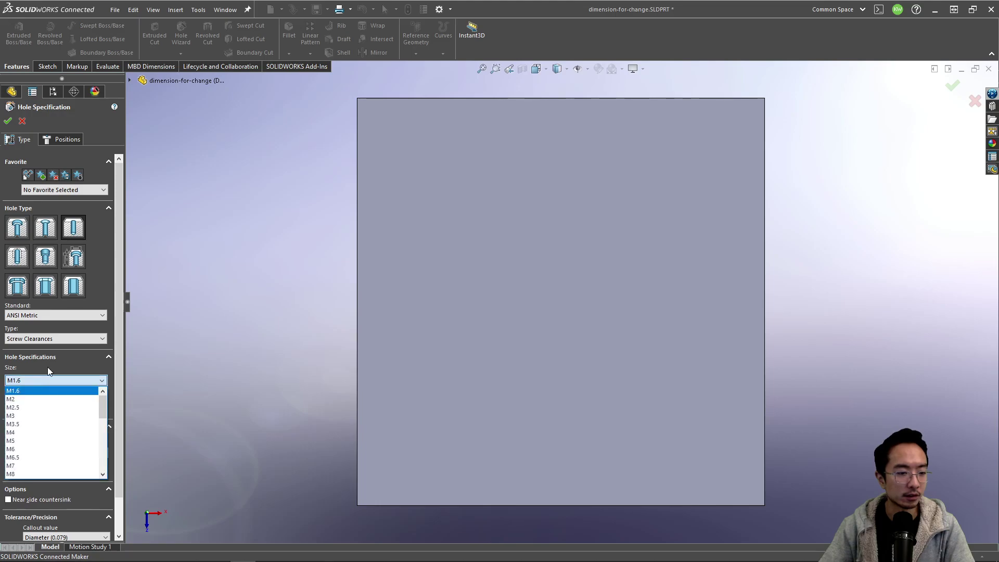
click(66, 315)
- Switch the hole standard to ANSI Inch, pick size #6, and go to positioning
click(63, 316)
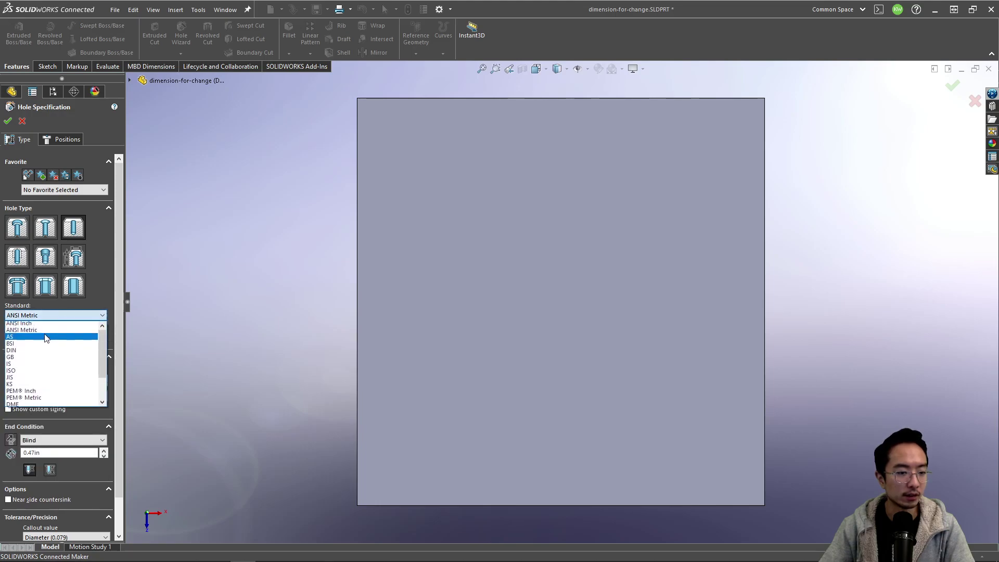
click(48, 326)
click(47, 380)
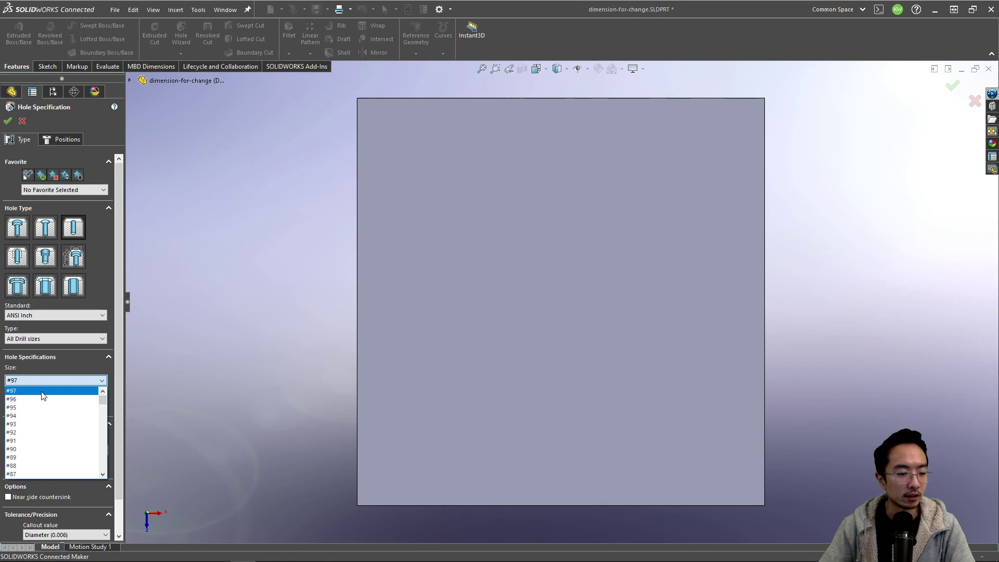
scroll(43, 414, down, 20)
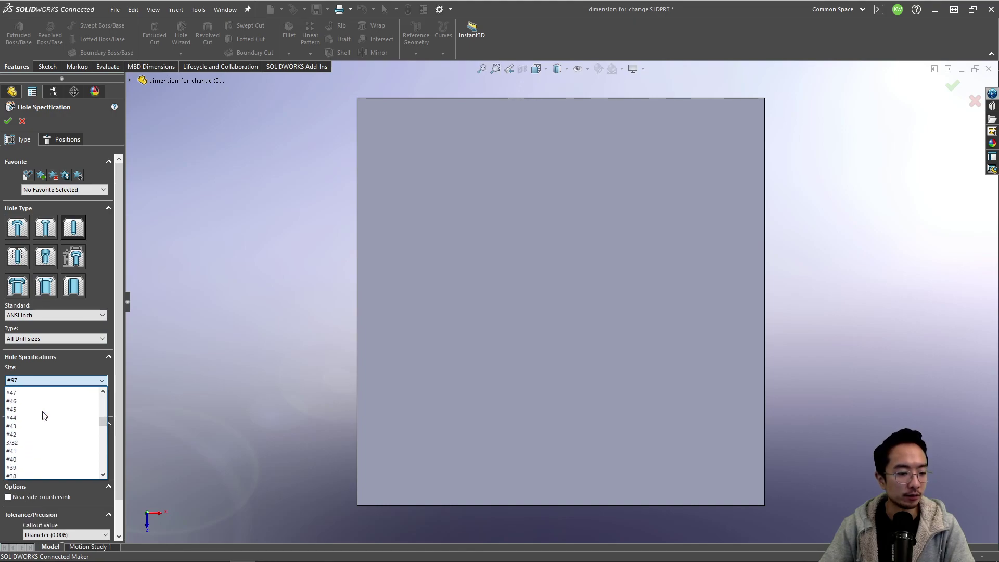
scroll(41, 424, down, 13)
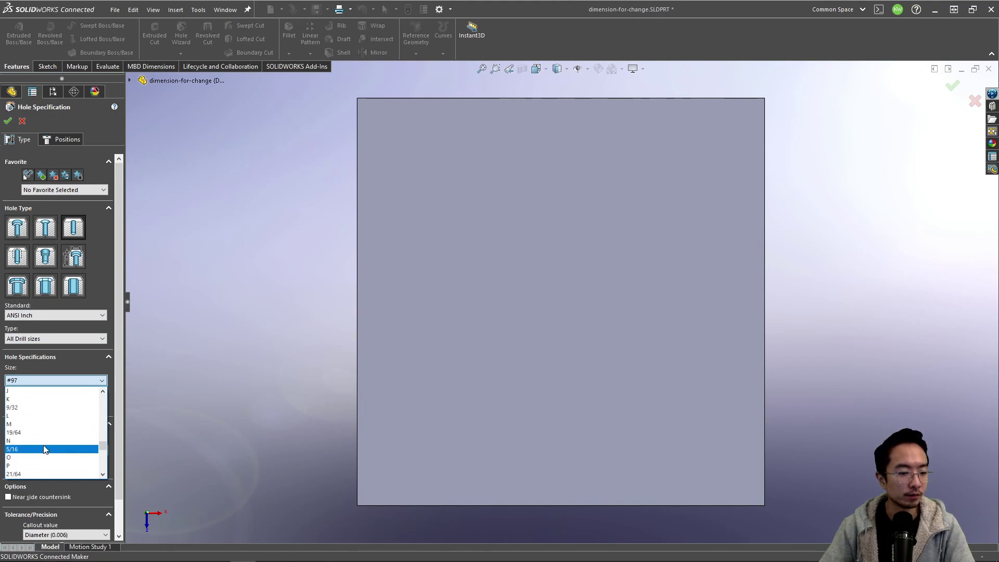
scroll(44, 449, up, 7)
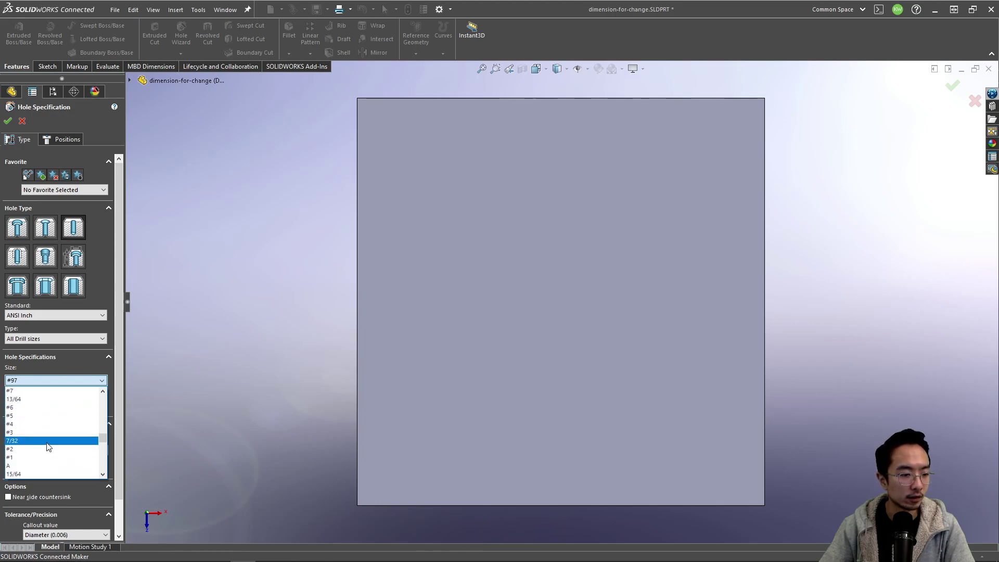
click(44, 409)
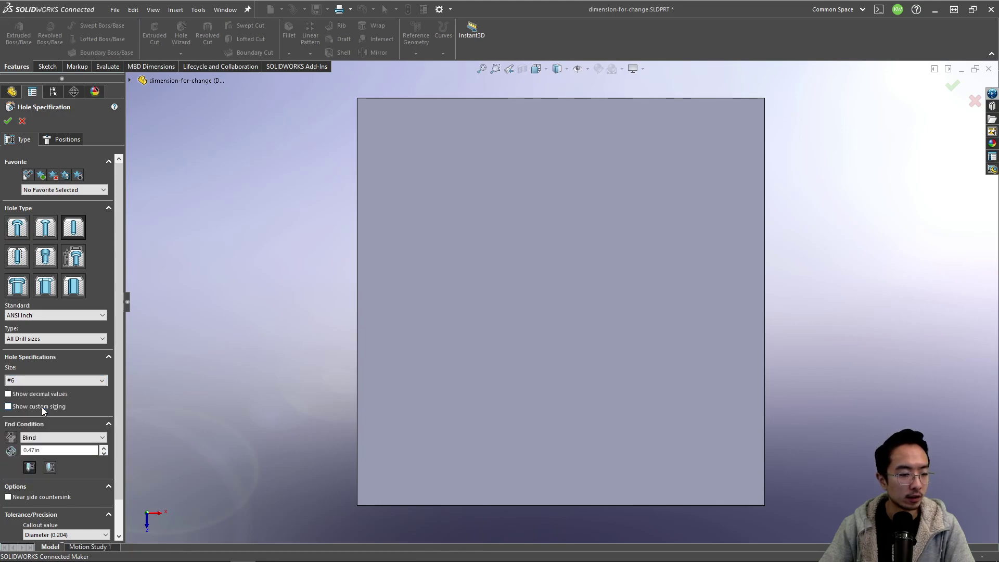
click(62, 140)
- Place hole points near the plate's corners, aligning the top-right point with the top-left one
click(417, 173)
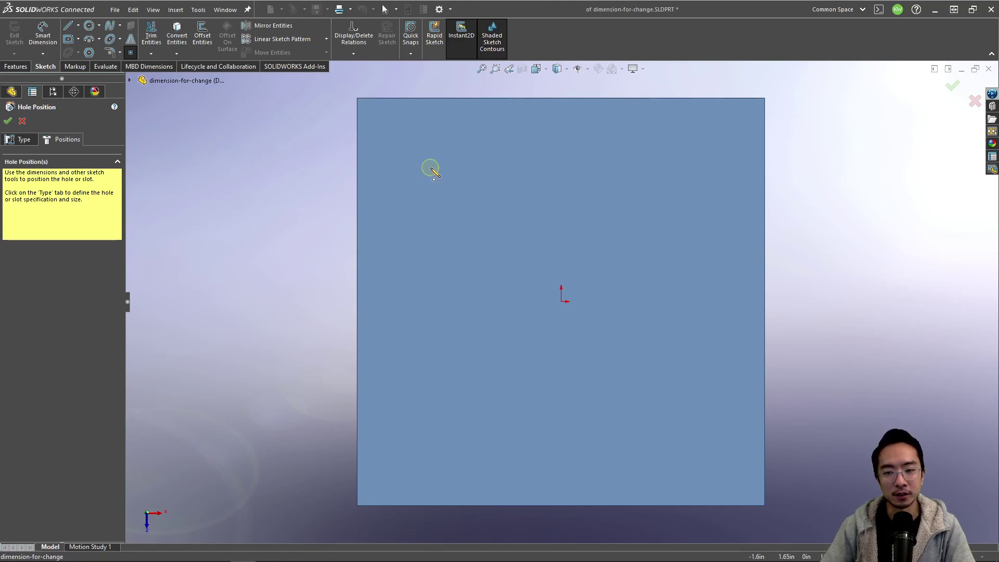
click(407, 139)
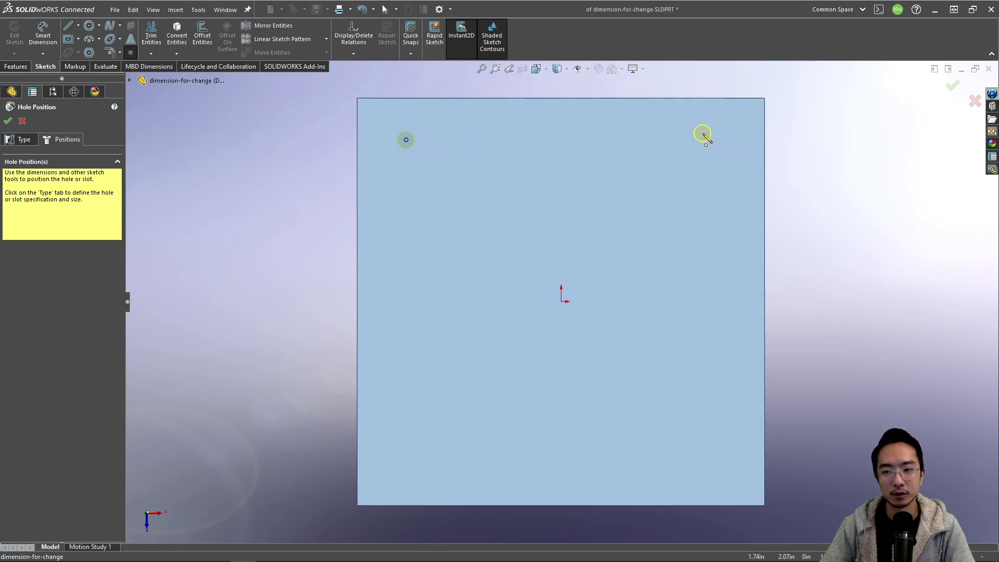
click(708, 460)
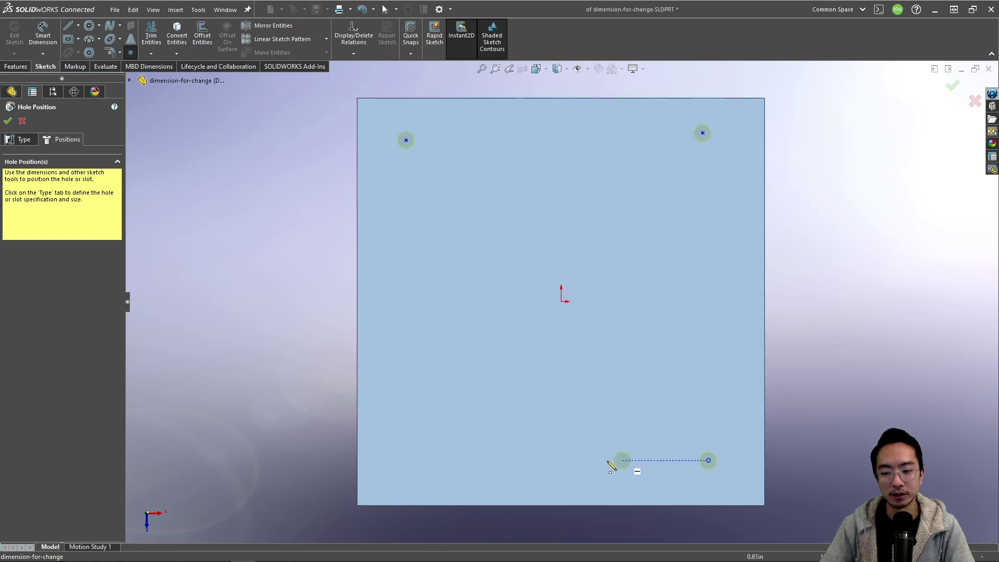
click(406, 465)
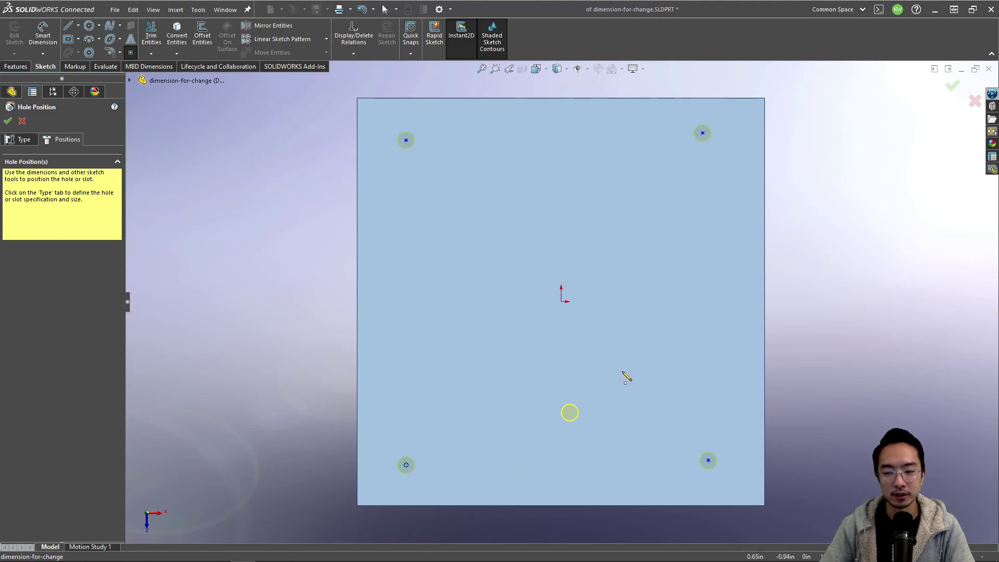
key(Escape)
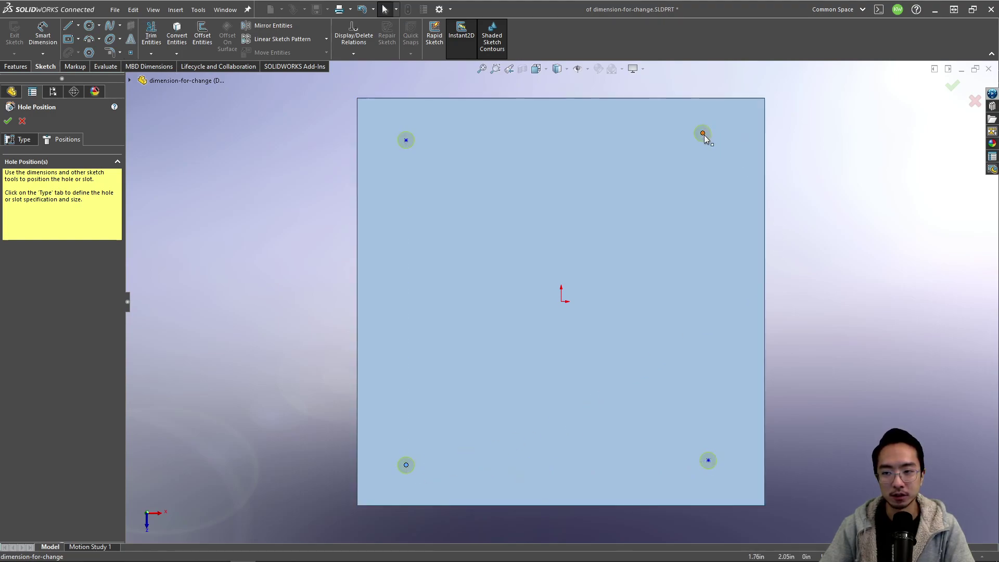
mouse_move(703, 134)
mouse_down()
mouse_move(654, 139)
mouse_move(705, 148)
mouse_move(705, 133)
mouse_up()
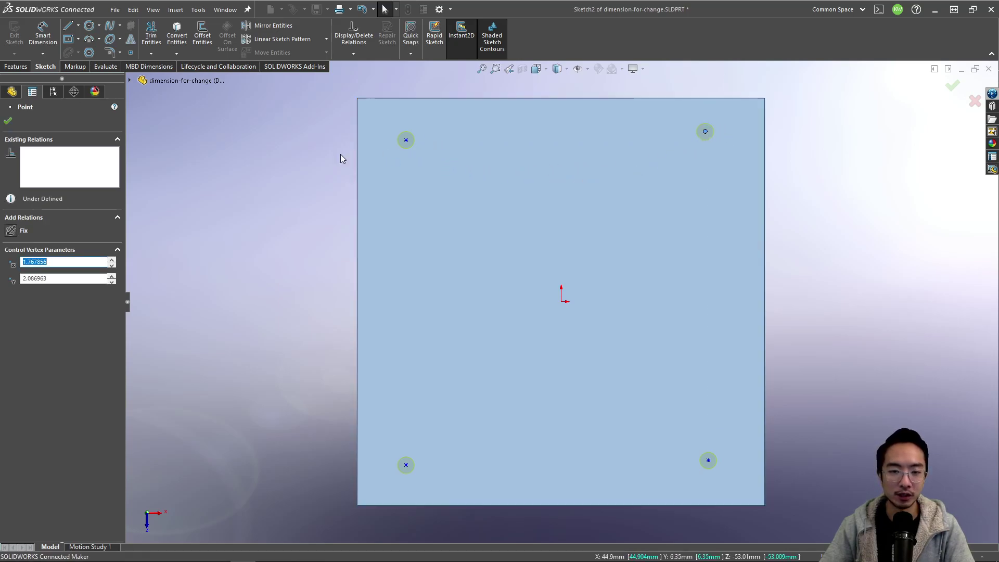
- Dimension the top-left hole point 0.5 in from the top edge and 0.5 in from the left edge
right_drag(306, 170, 305, 82)
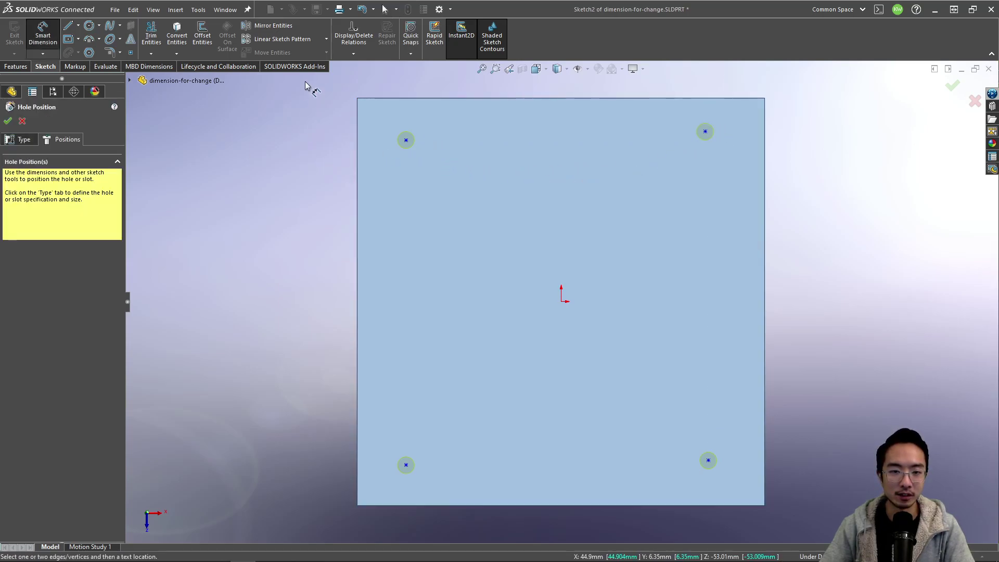
click(406, 140)
click(409, 98)
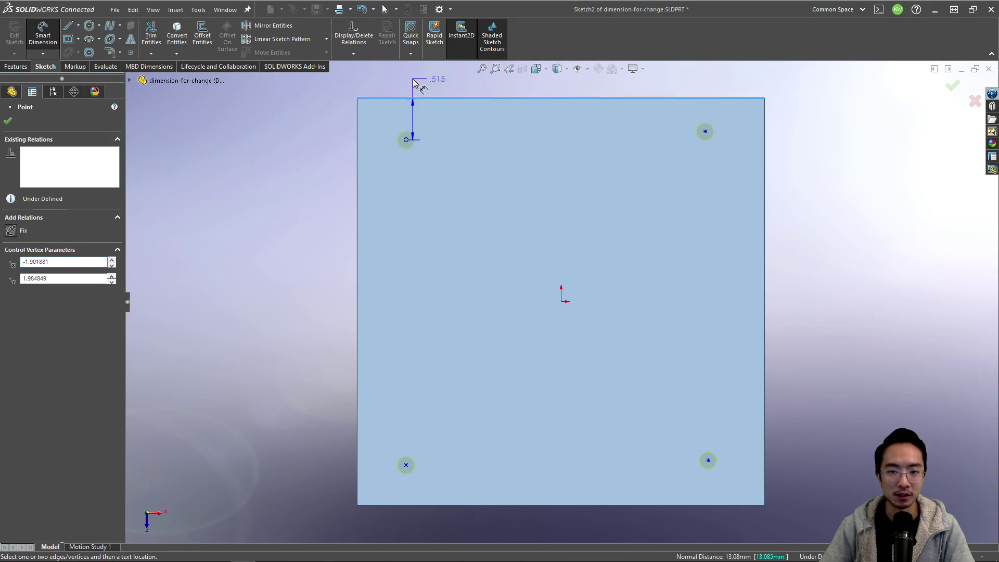
click(413, 81)
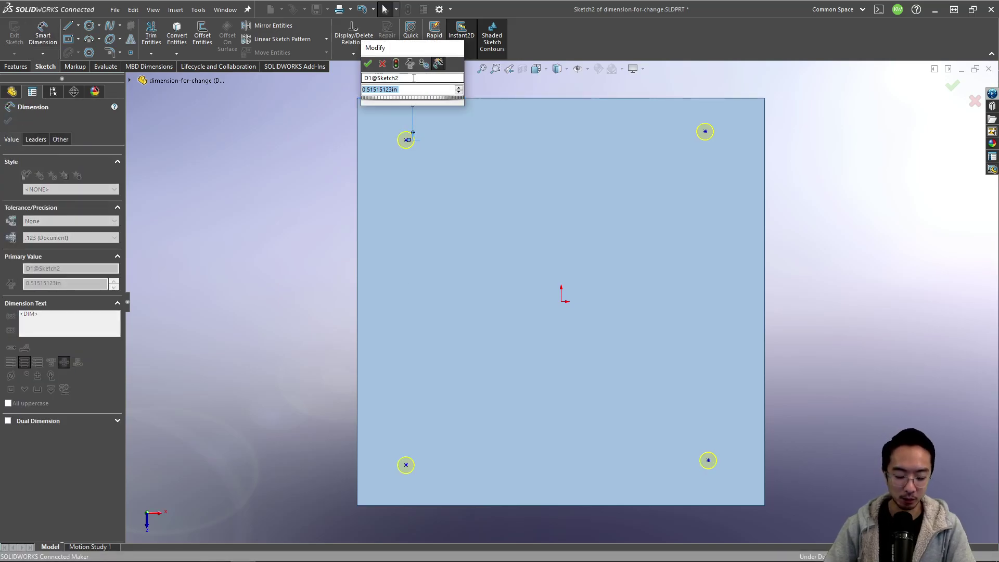
text(.5)
key(Return)
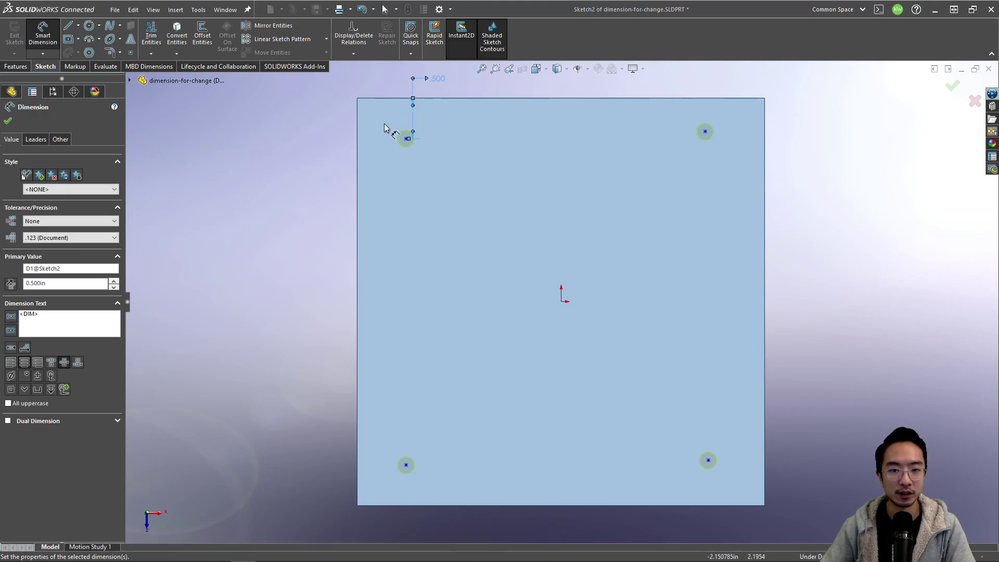
click(358, 143)
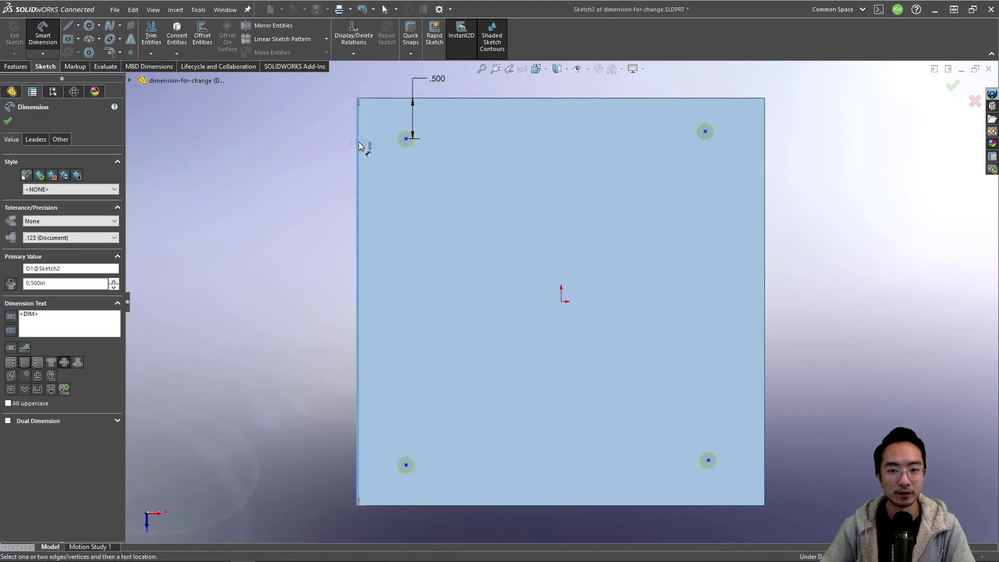
click(406, 139)
click(315, 141)
text(.5)
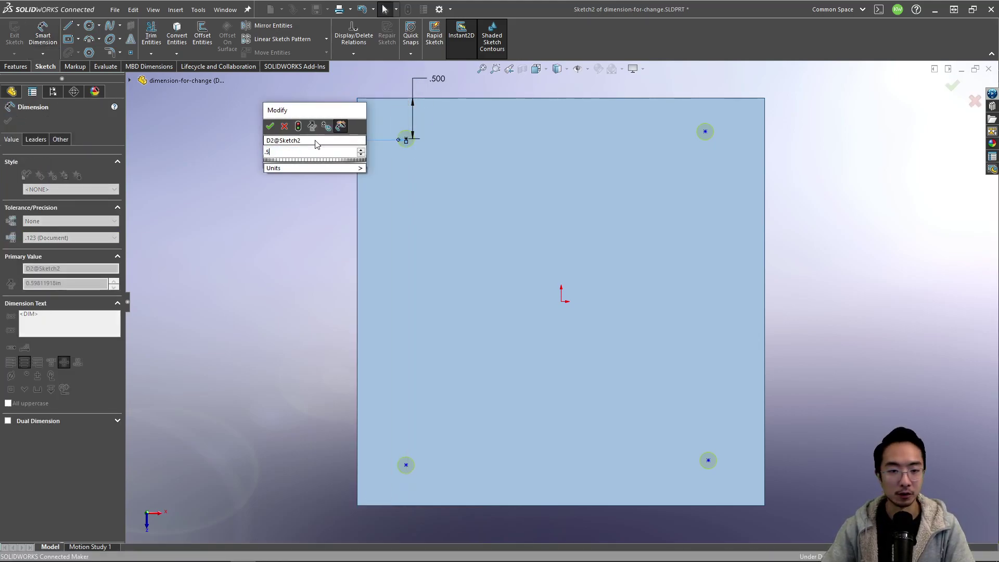
key(Return)
key(Escape)
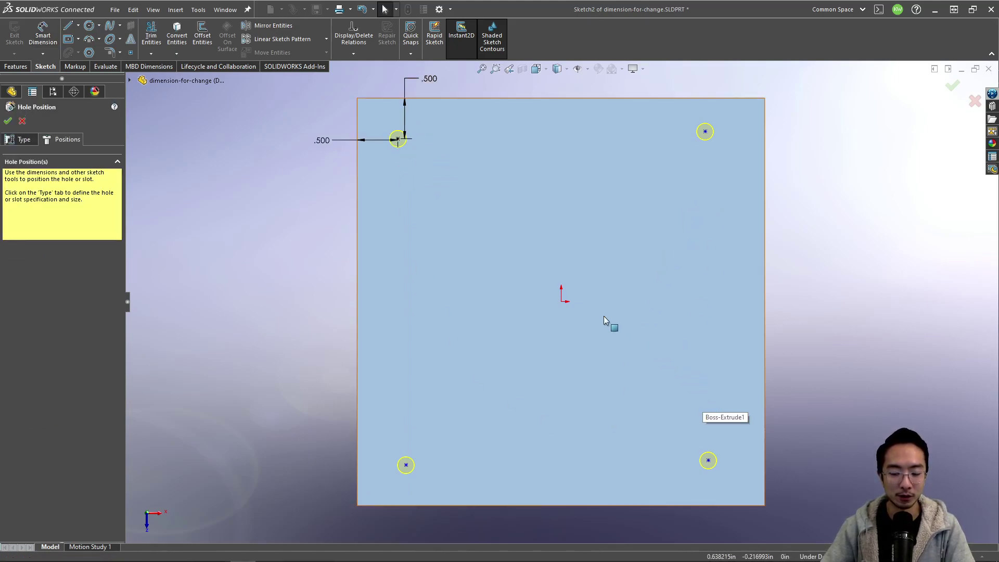
- Delete the two .500 dimensions and draw a corner rectangle spanning the hole spots
key(f)
drag(457, 197, 327, 98)
key(Delete)
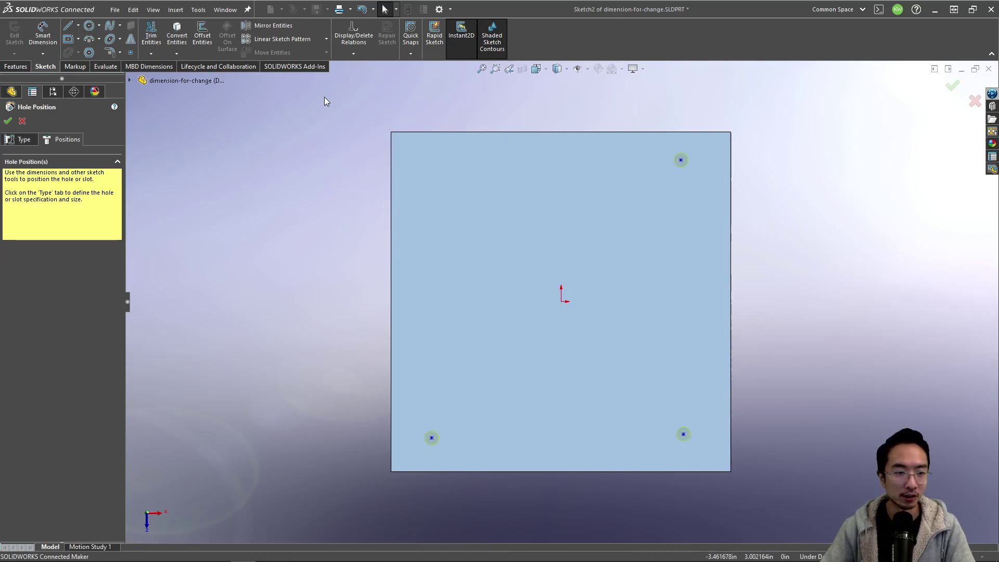
click(78, 40)
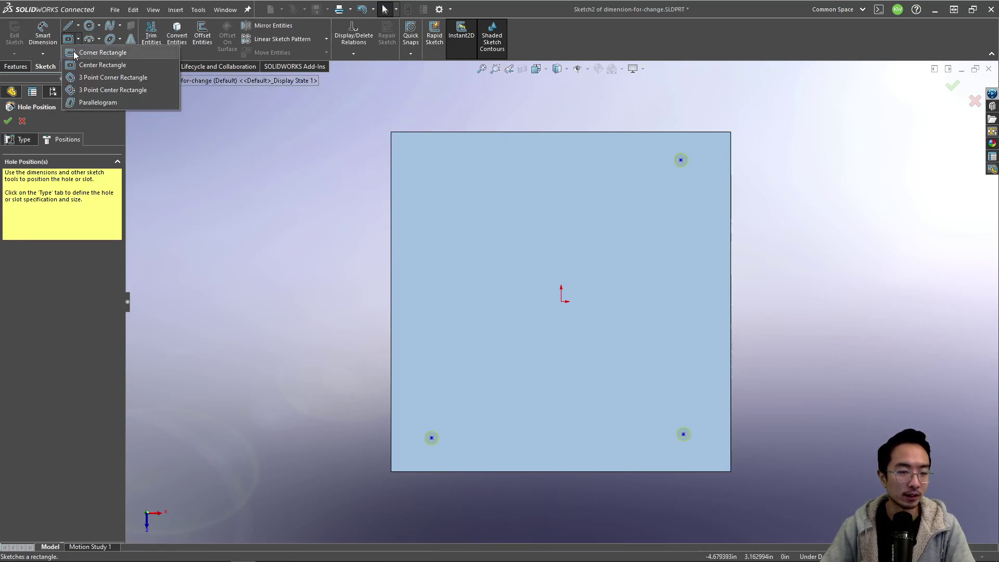
click(74, 54)
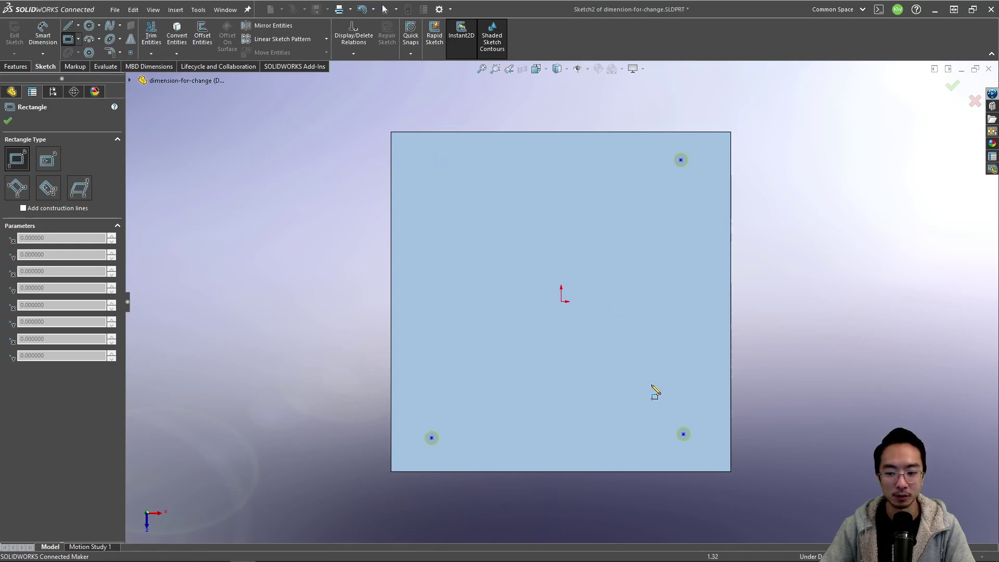
click(425, 160)
click(697, 418)
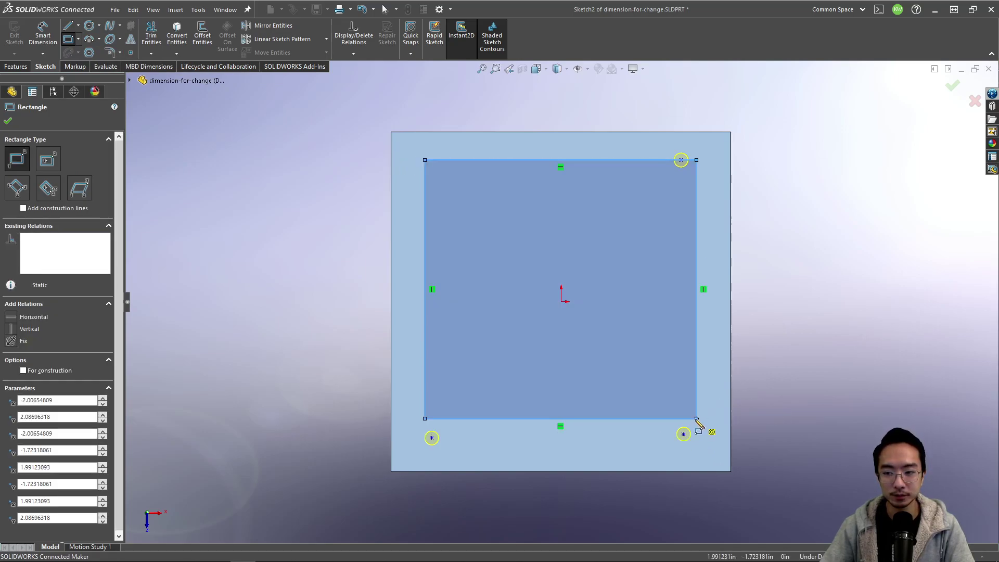
- Snap the top-right, bottom-left and bottom-right hole points onto the rectangle's corners
click(681, 160)
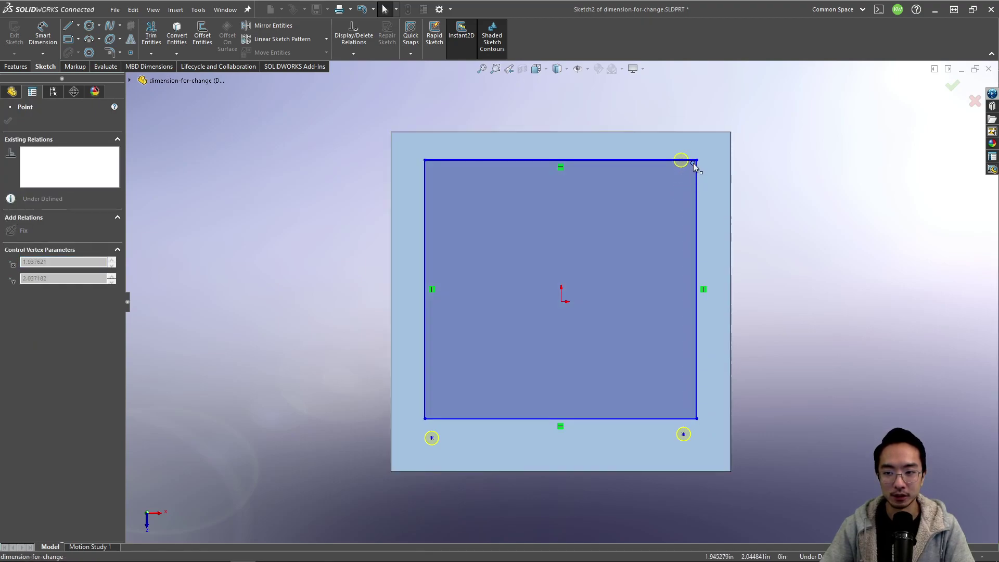
drag(697, 163, 697, 160)
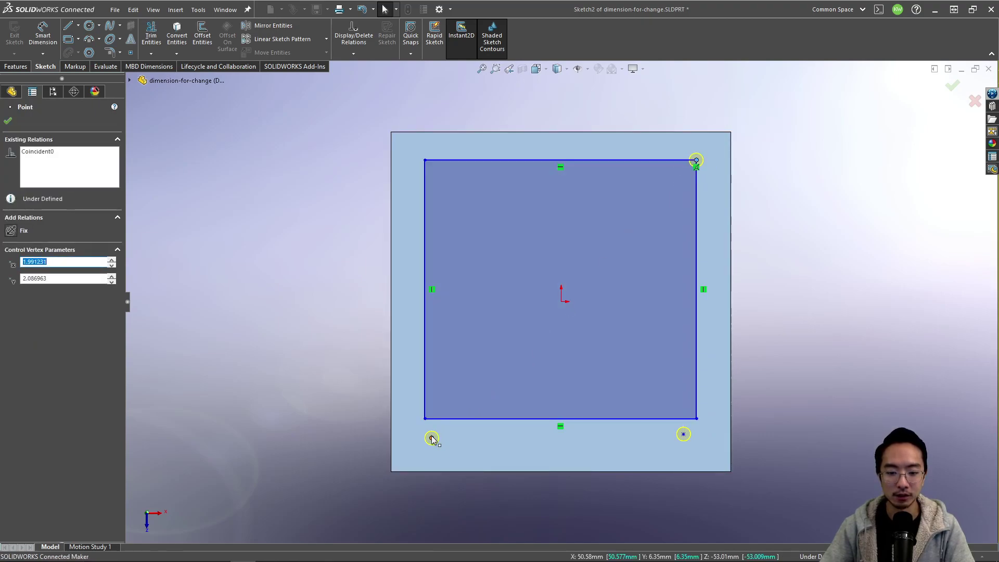
drag(431, 438, 425, 419)
drag(683, 434, 697, 419)
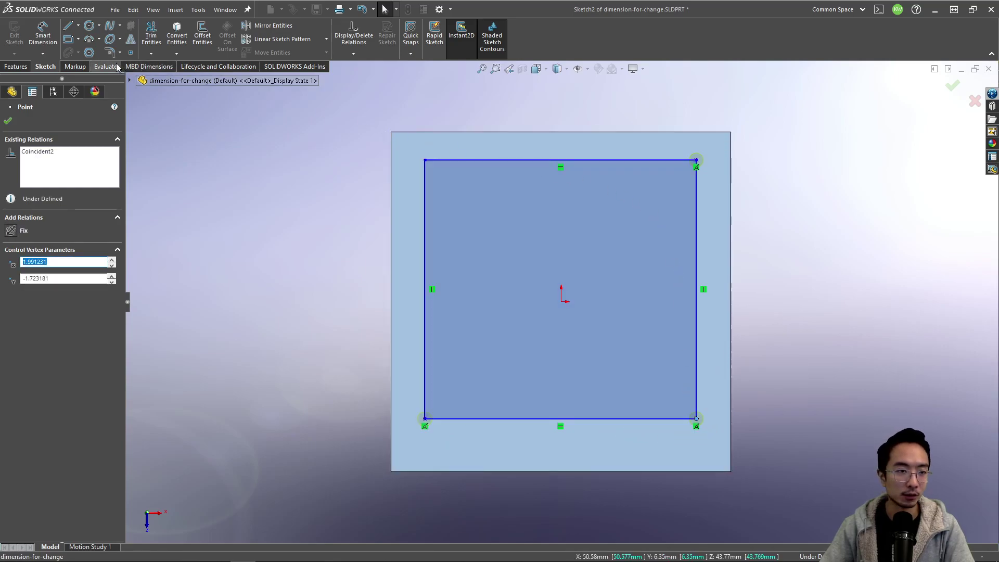
- Add a hole point at the top-left corner and convert the rectangle to construction geometry
click(131, 52)
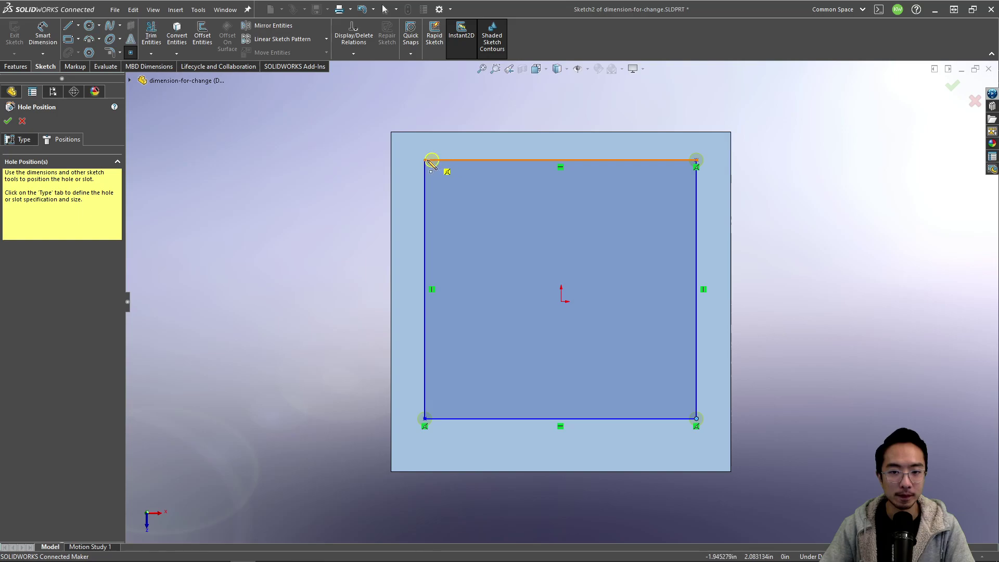
click(425, 161)
key(Escape)
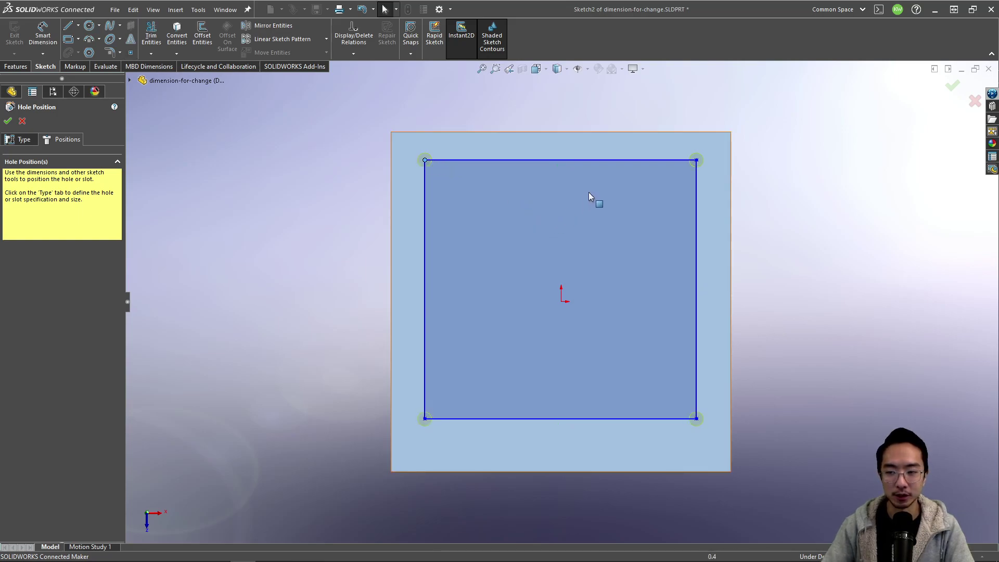
mouse_move(331, 106)
mouse_down()
mouse_move(790, 395)
mouse_move(814, 459)
mouse_up()
click(23, 246)
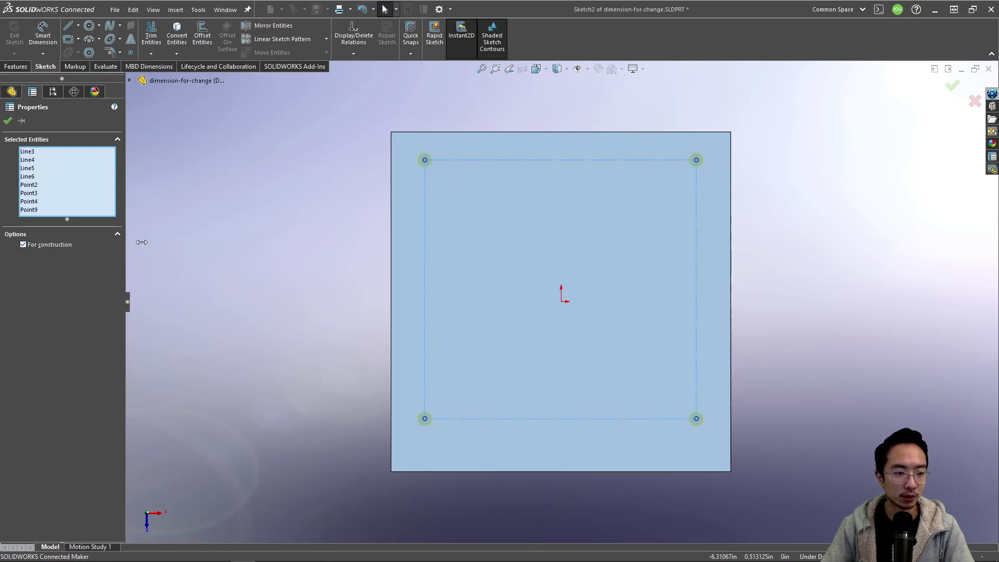
click(287, 211)
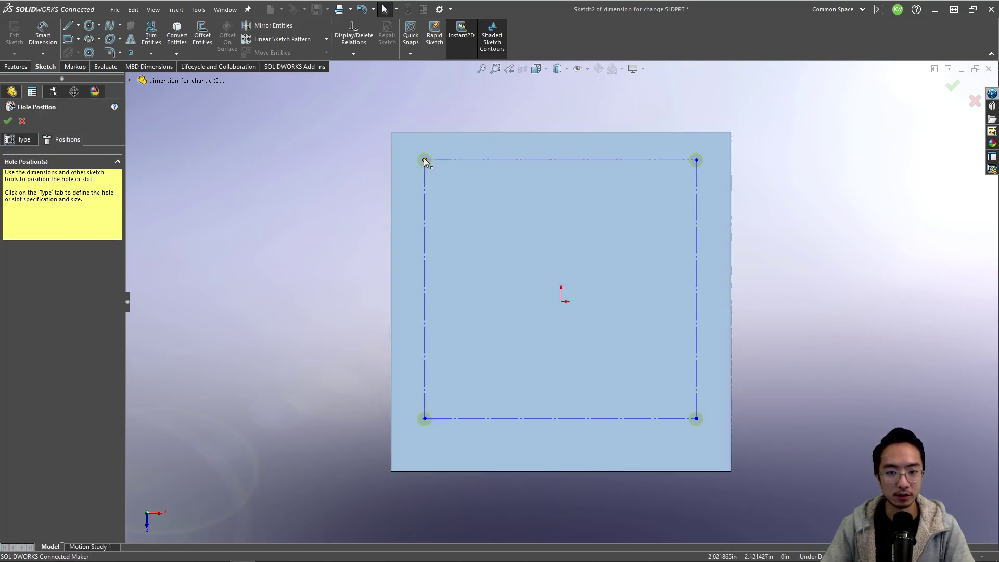
mouse_move(425, 160)
mouse_down()
mouse_move(458, 170)
mouse_move(416, 155)
mouse_move(452, 163)
mouse_move(424, 158)
mouse_move(447, 182)
mouse_move(439, 170)
mouse_up()
- Dimension the construction rectangle 4 in wide and 4 in tall
key(d)
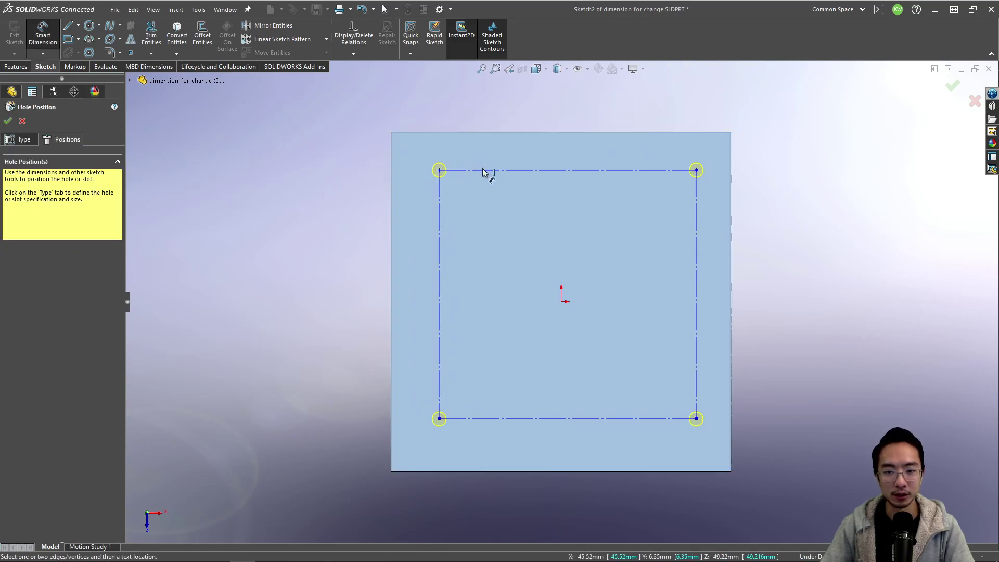
click(487, 171)
click(510, 114)
text(4)
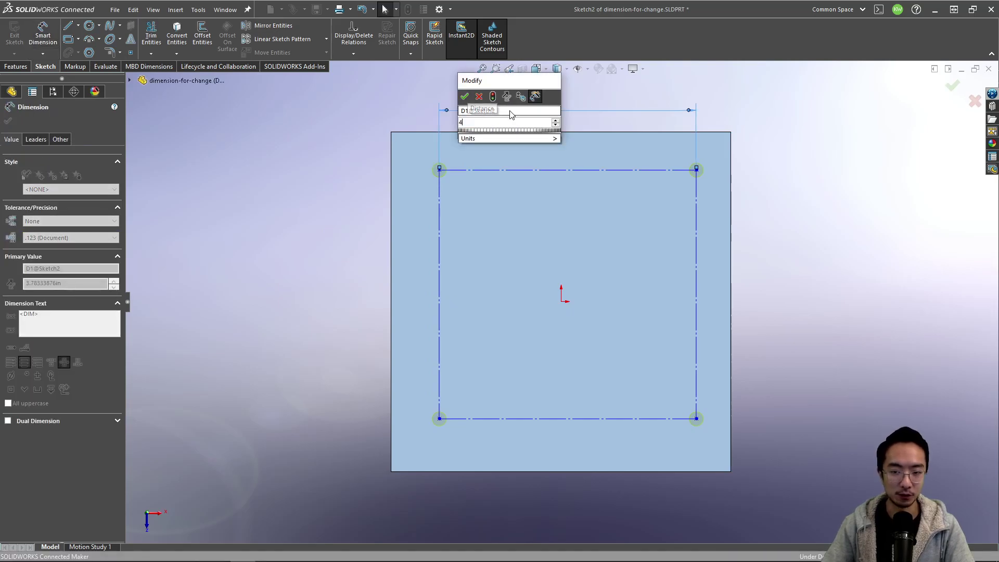
key(Return)
click(510, 419)
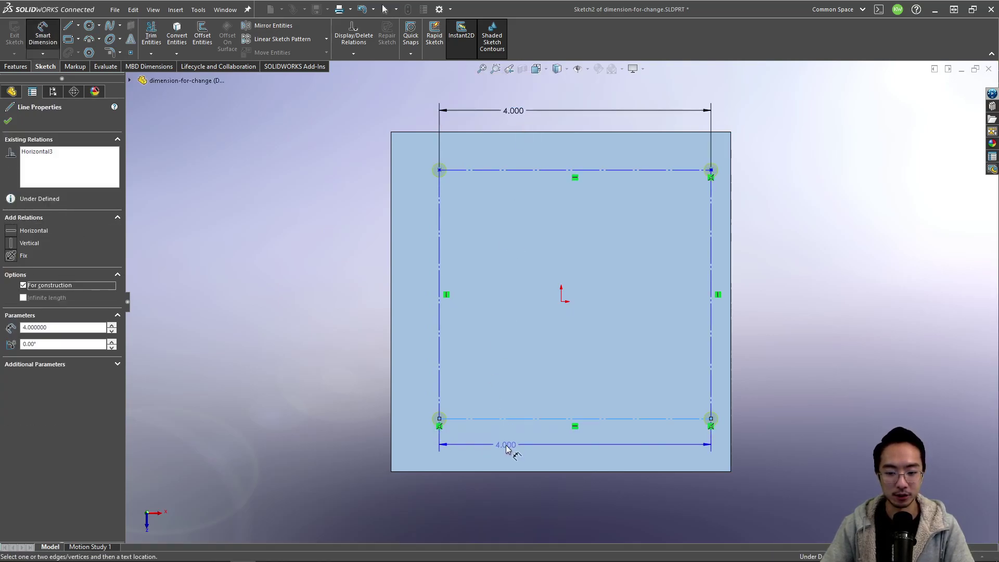
click(509, 448)
key(Escape)
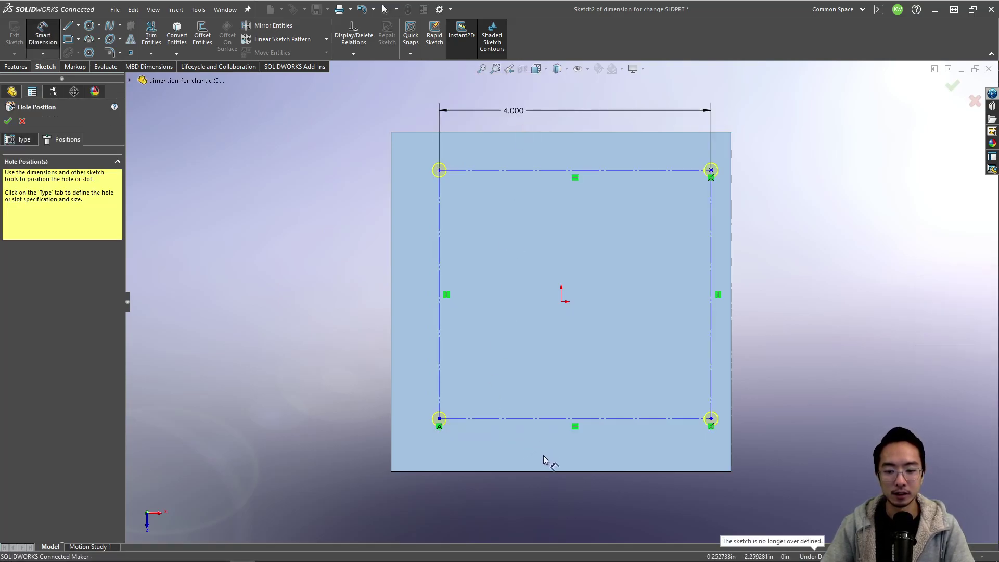
click(437, 362)
click(415, 352)
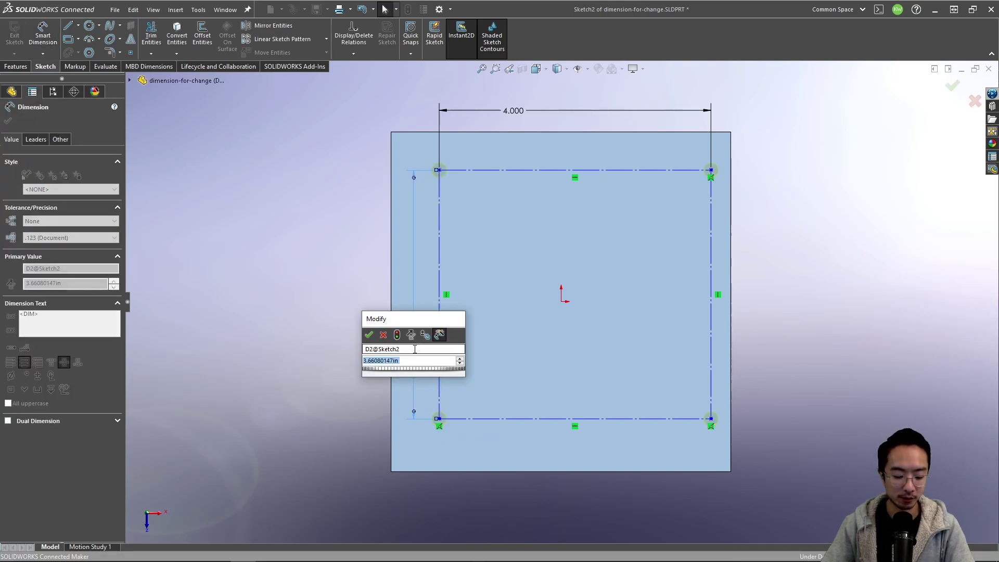
text(4)
key(Return)
key(Escape)
- Offset the rectangle 0.5 in from the plate's top edge and 0.5 in from its left edge
right_drag(319, 247, 323, 125)
click(469, 133)
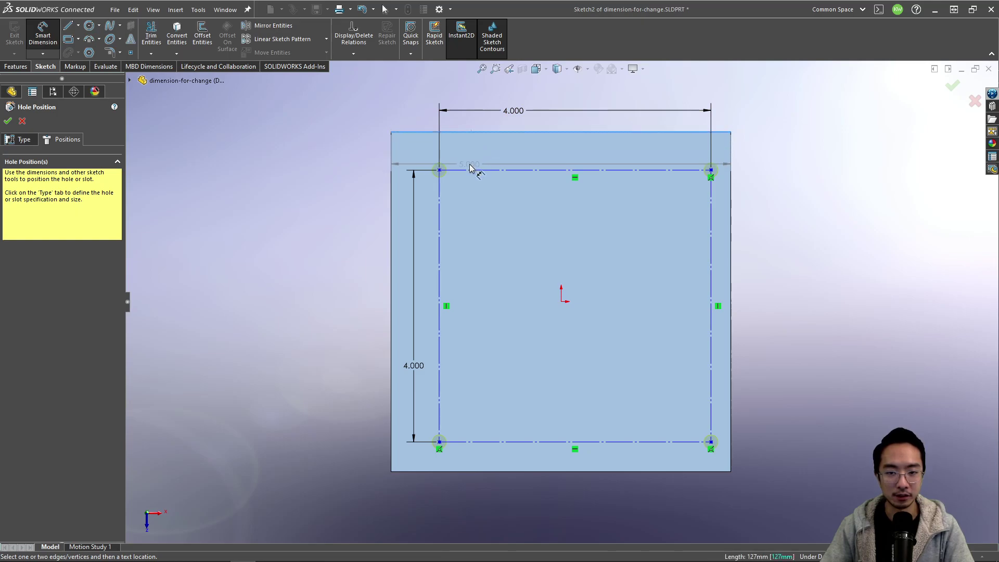
click(473, 170)
click(411, 94)
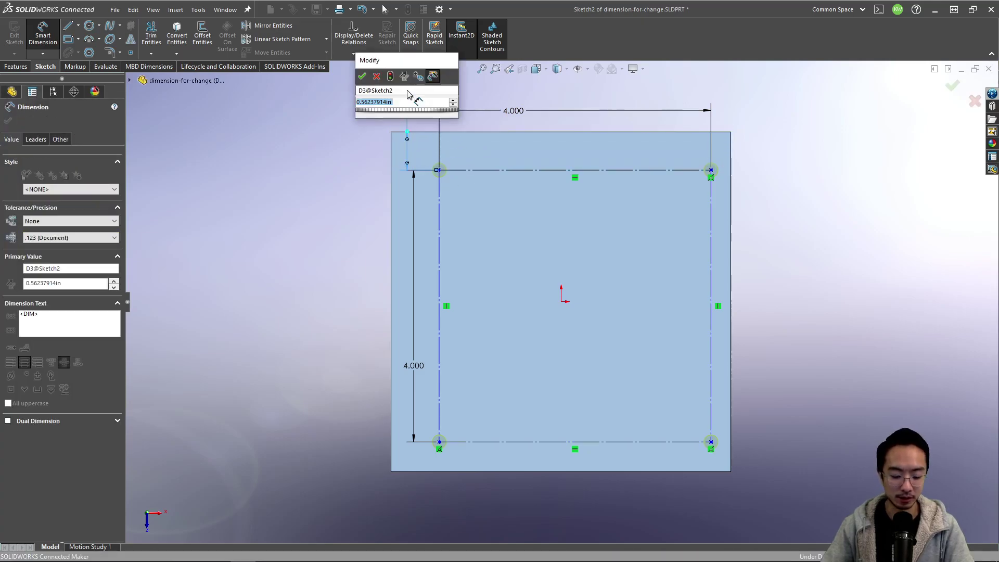
text(.5)
key(Return)
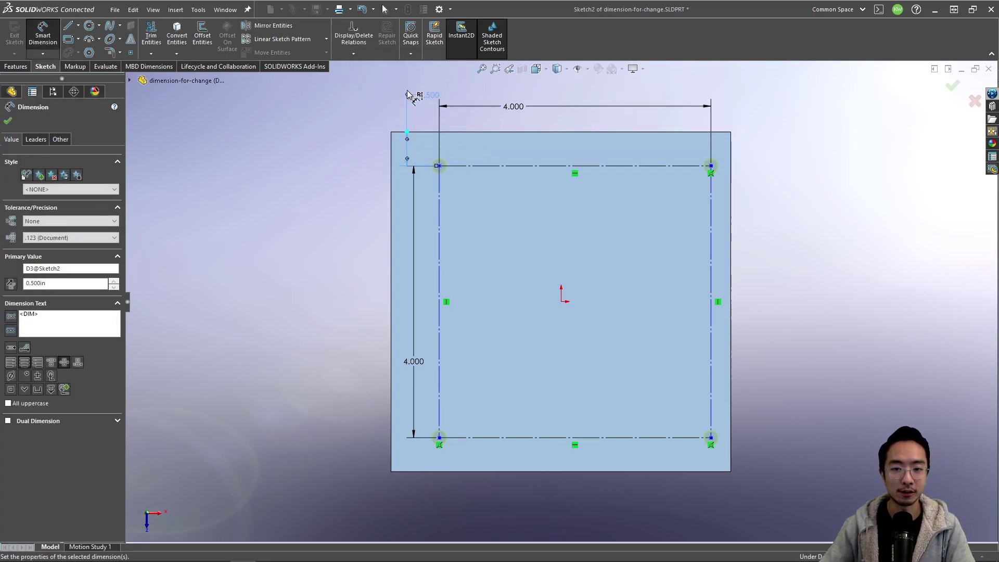
click(440, 218)
click(393, 232)
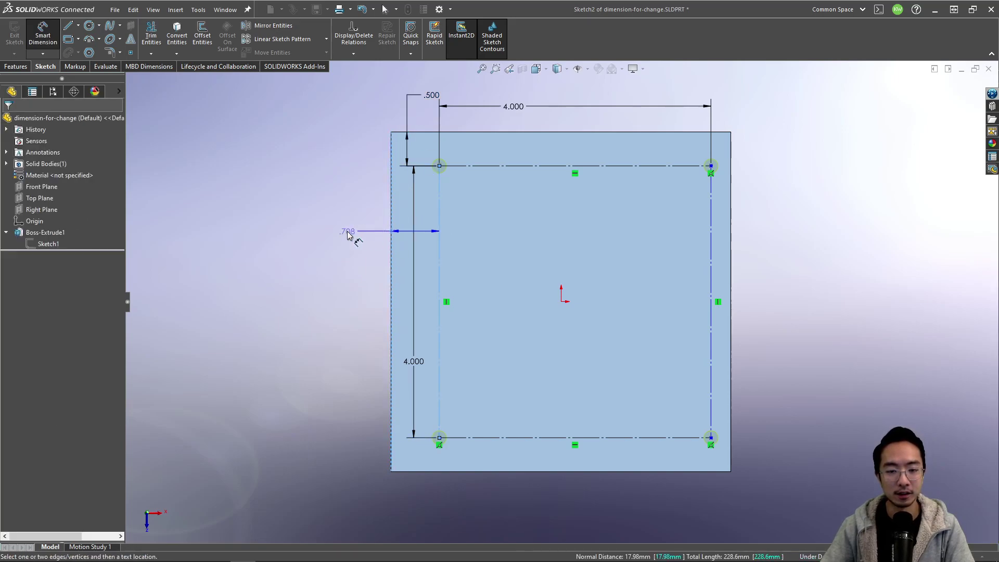
click(348, 232)
text(.5)
key(Return)
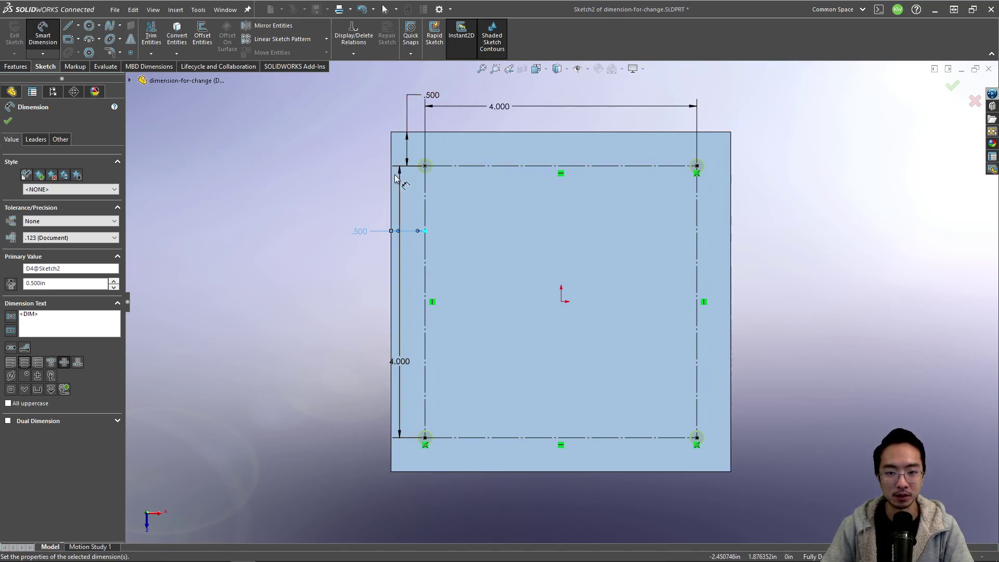
key(Escape)
key(Escape)
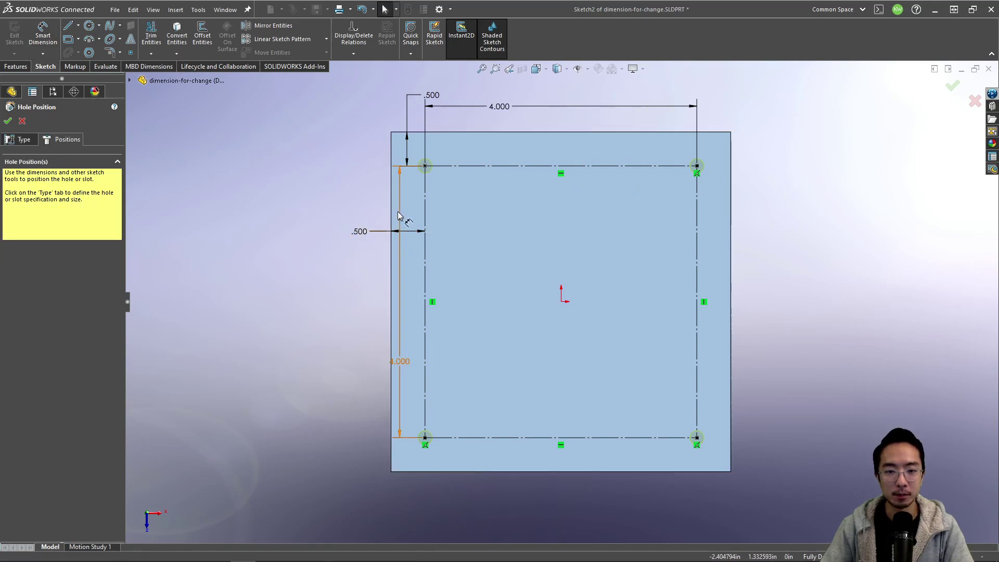
- Move the two .500 offset dimensions clear of the plate
click(367, 233)
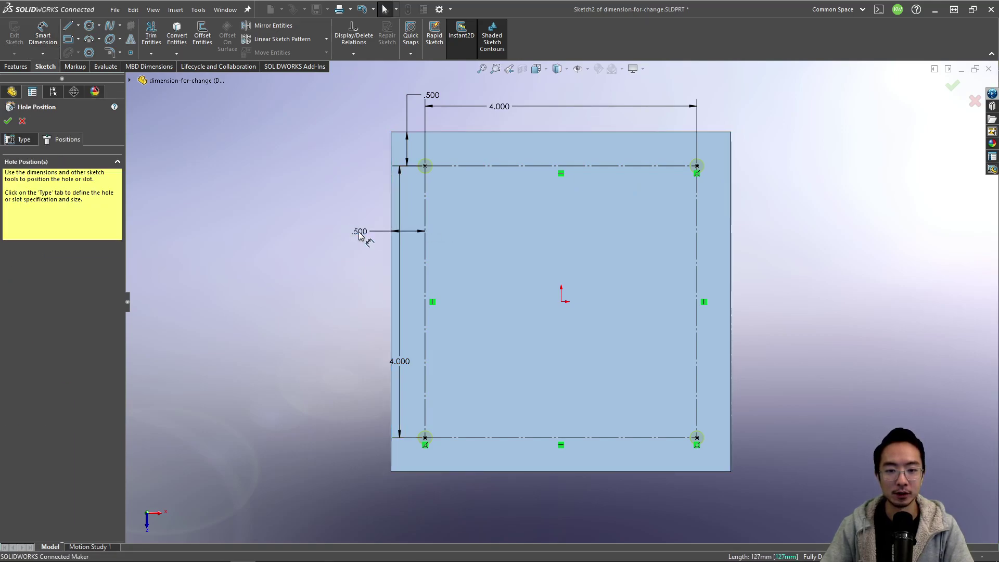
drag(371, 232, 361, 219)
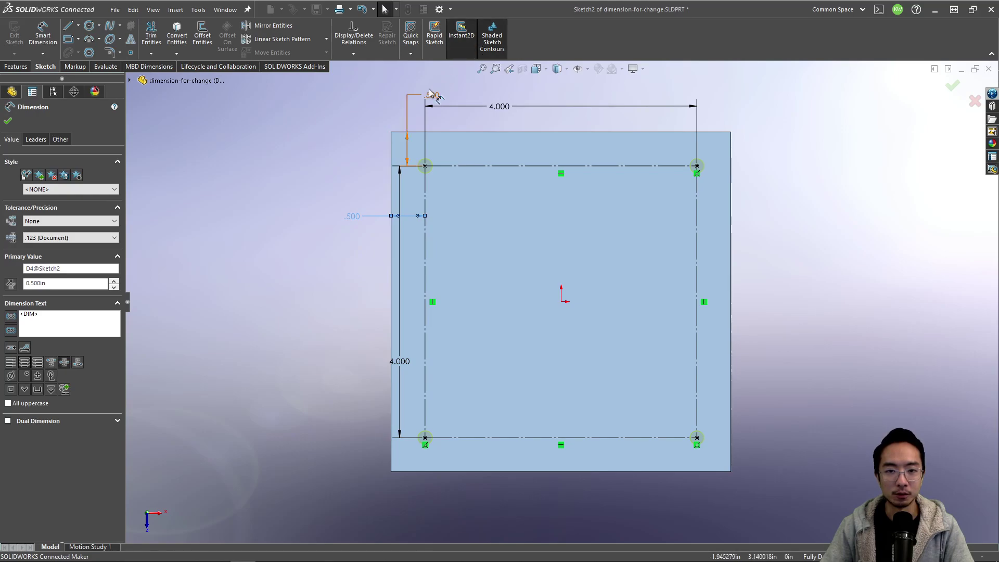
drag(432, 95, 380, 99)
click(320, 150)
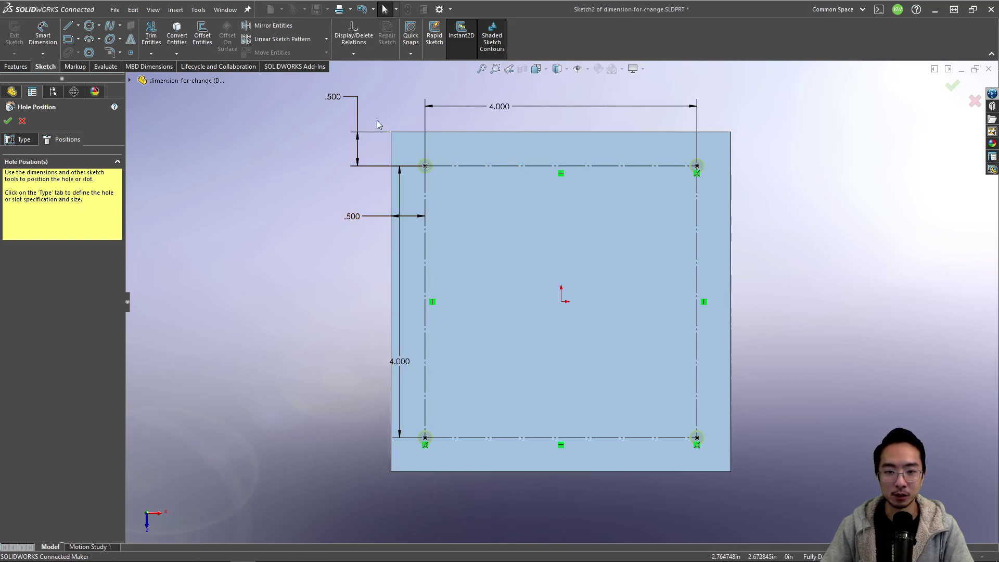
- Confirm the four #6 holes and open the base plate's Sketch1 for editing
click(951, 92)
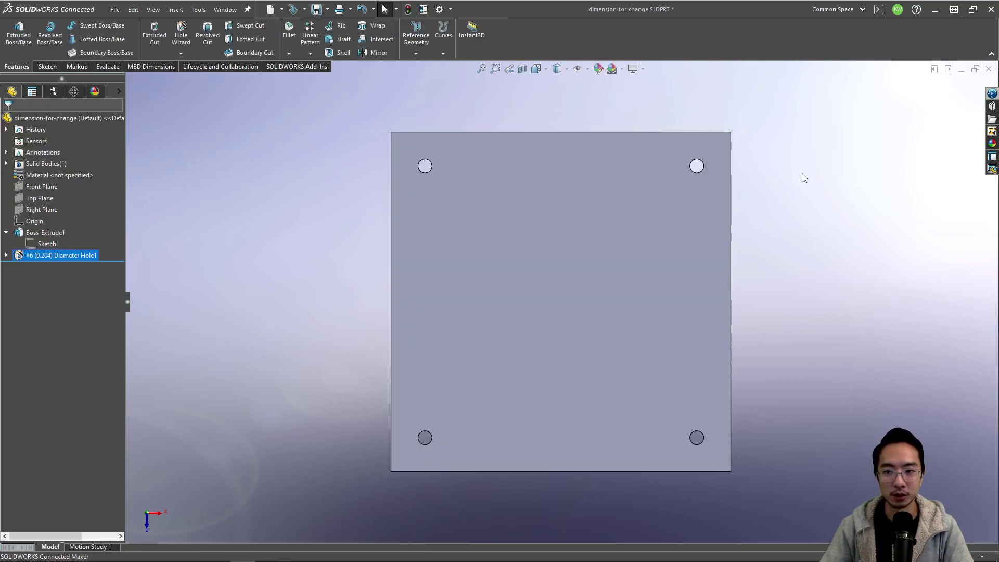
click(41, 243)
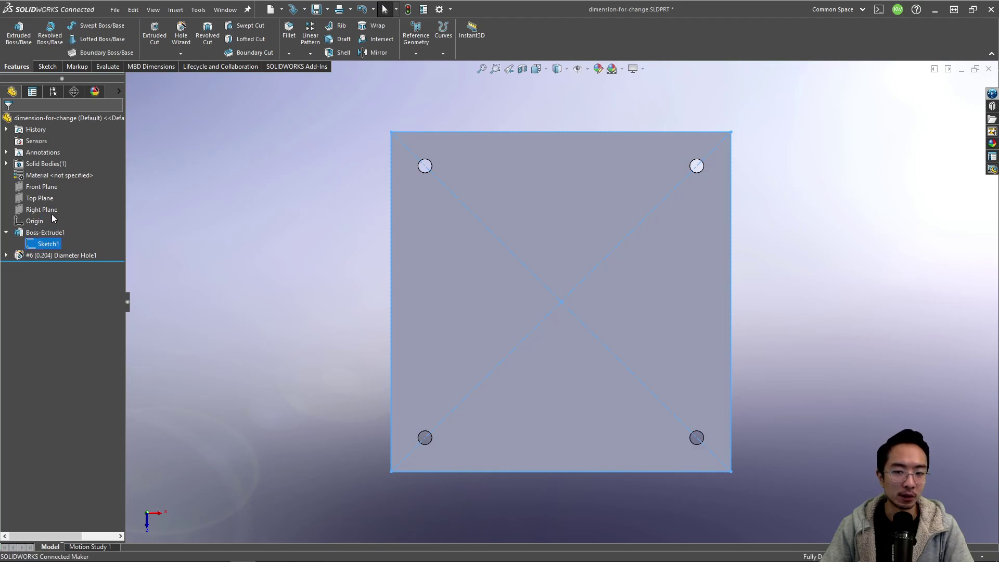
click(52, 214)
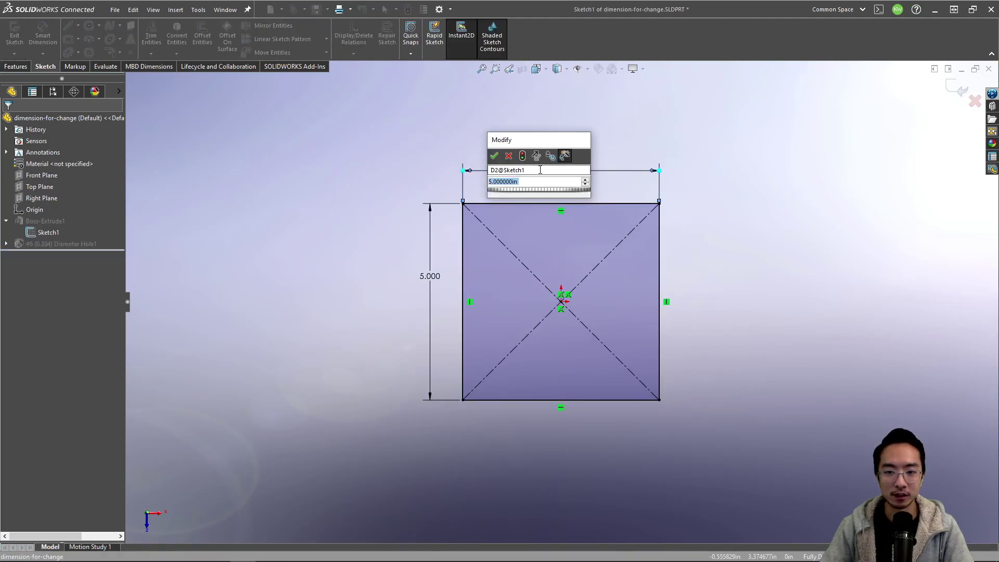
- Change the plate width to 7.000, rebuild, and reopen Sketch1
text(7)
key(Return)
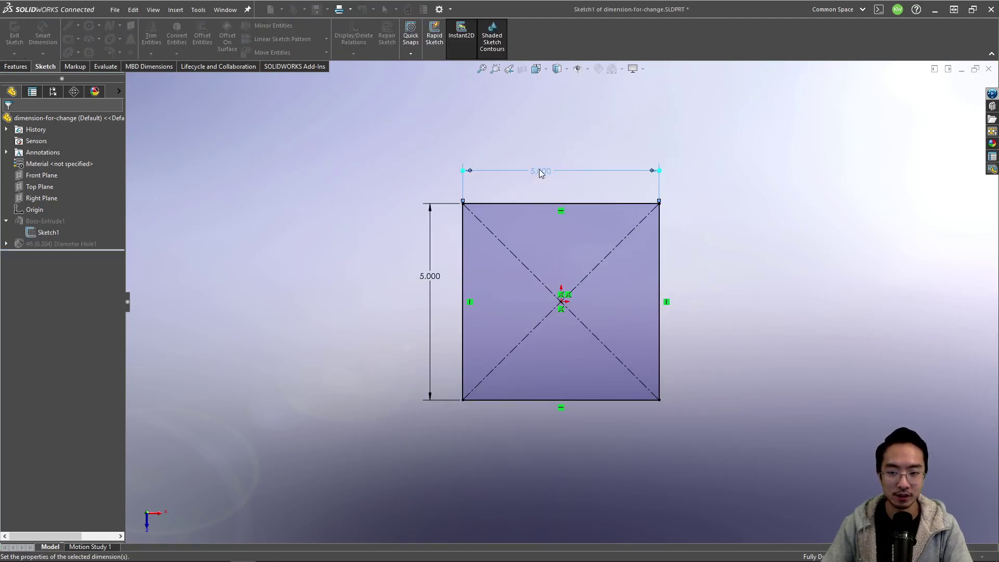
click(962, 89)
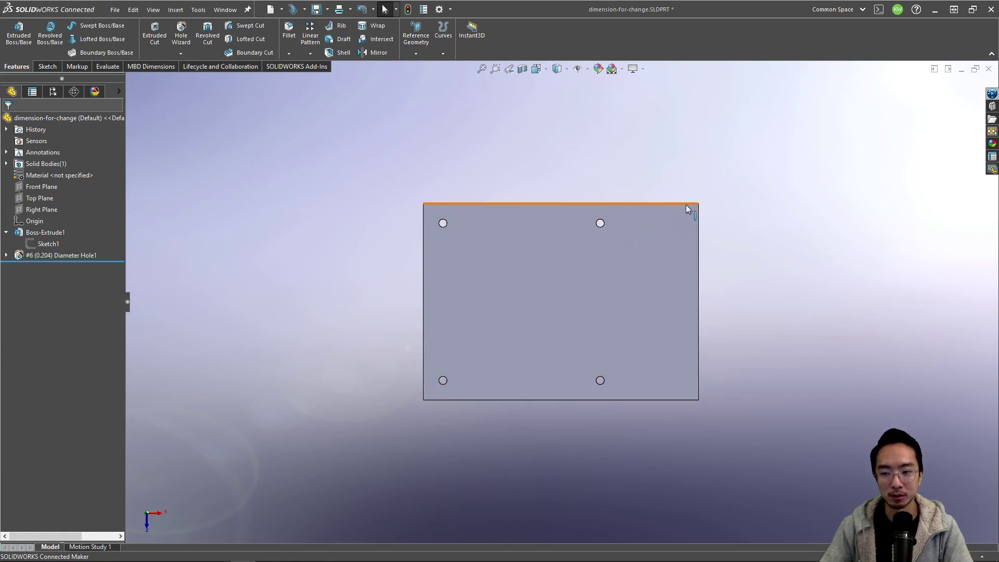
click(52, 242)
click(66, 212)
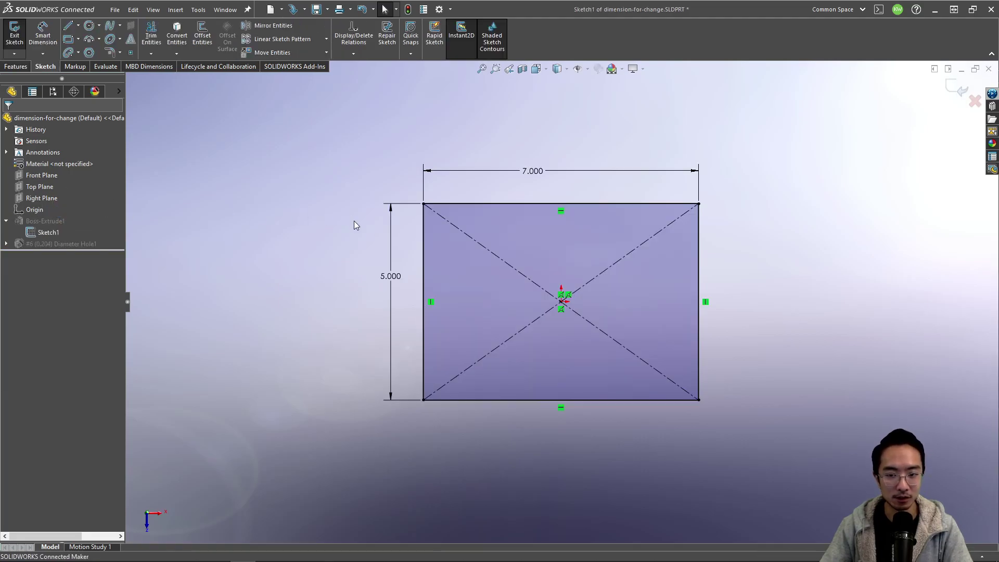
- Exit the base sketch unchanged and open the hole-position Sketch2 under the Hole feature
click(959, 89)
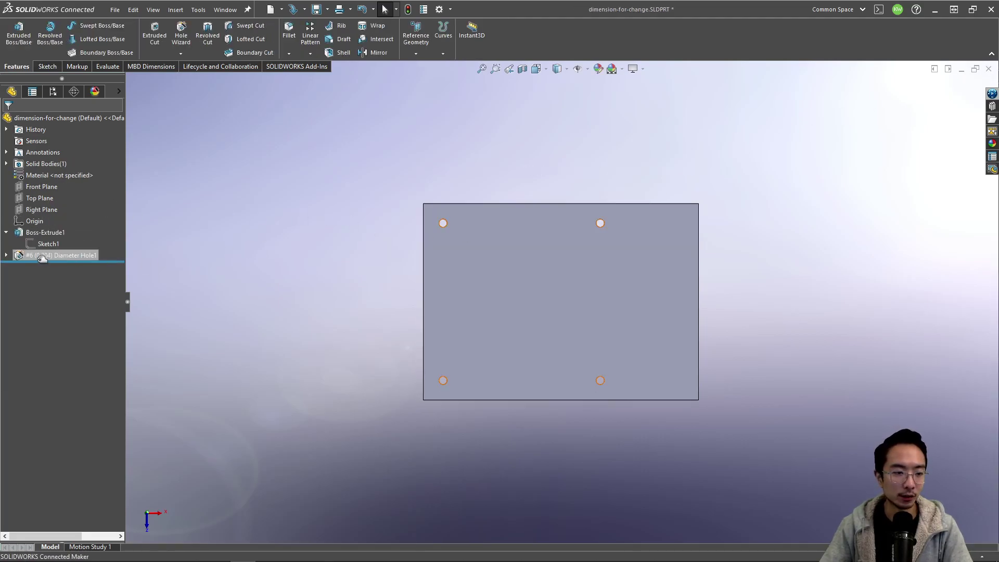
click(6, 255)
click(47, 266)
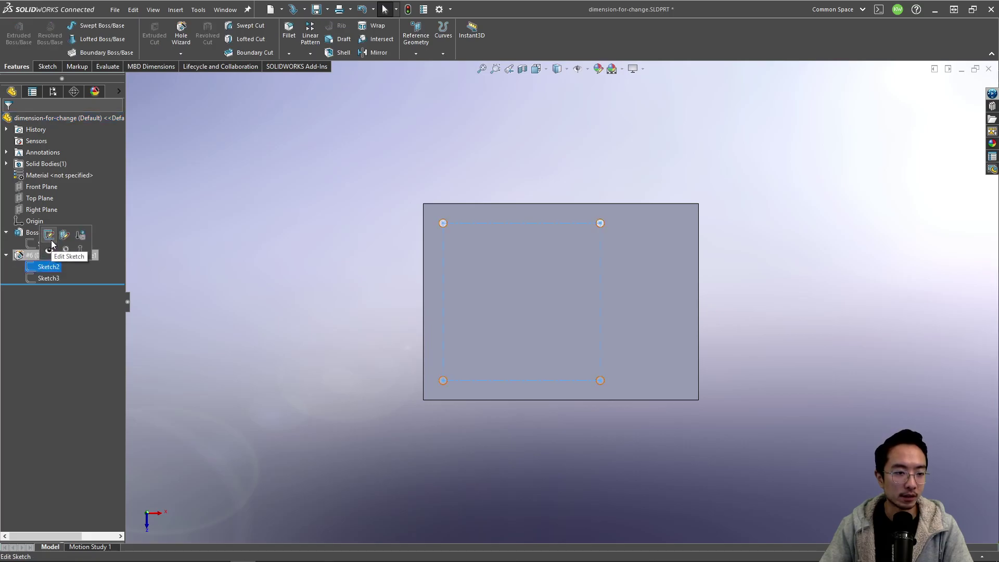
click(51, 239)
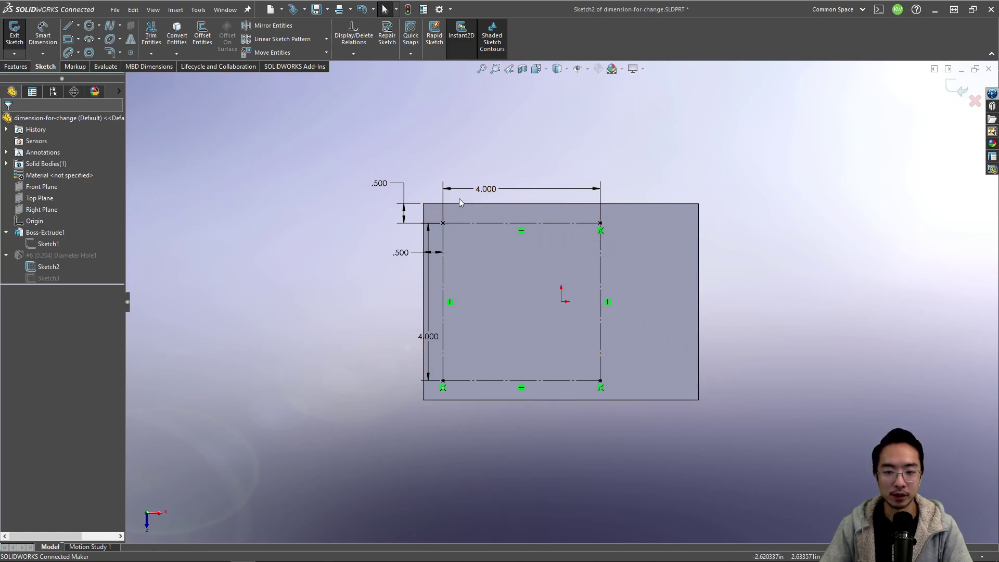
- Delete the horizontal and vertical 4.000 hole-spacing dimensions
click(459, 183)
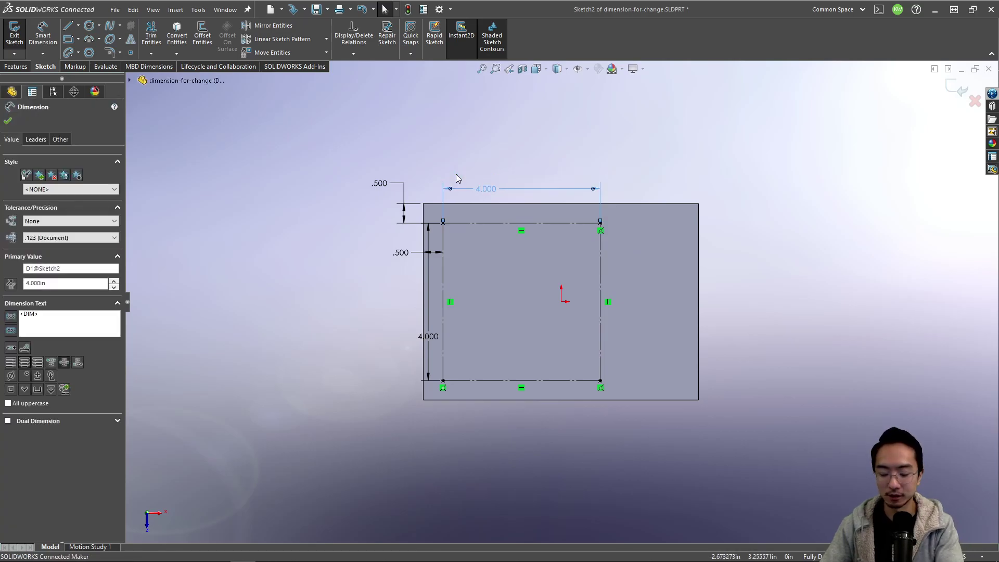
key(Delete)
drag(427, 338, 363, 338)
click(373, 406)
drag(373, 406, 330, 290)
key(Delete)
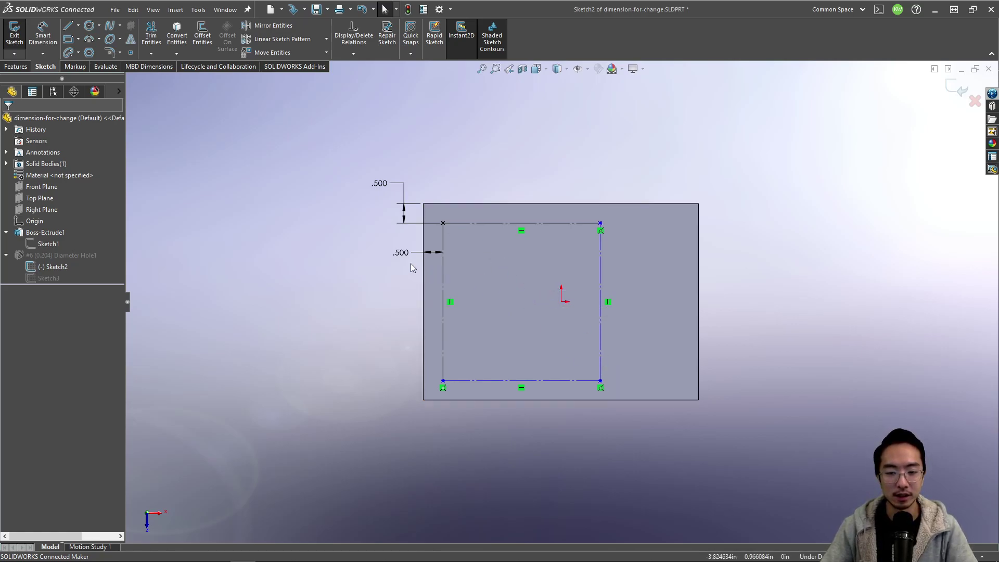
- Draw a centerline from the top edge's midpoint to the bottom edge's midpoint
click(78, 26)
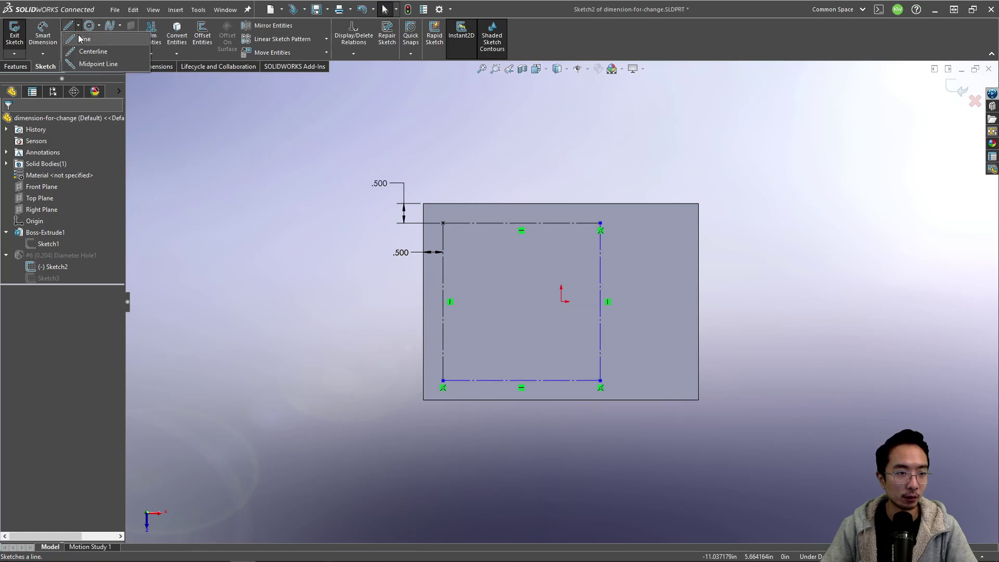
click(94, 41)
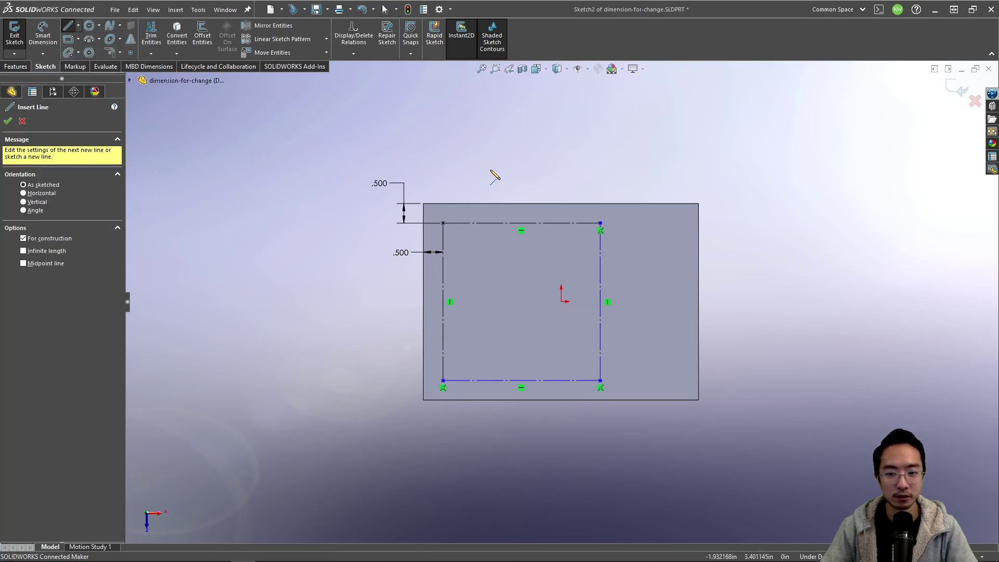
click(521, 223)
click(522, 380)
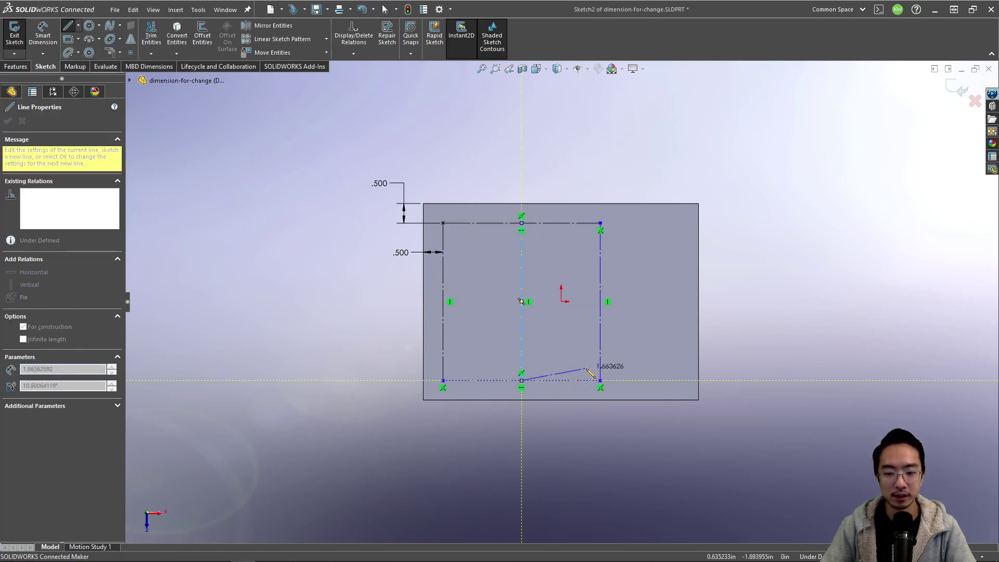
key(Escape)
- Add a point at the centerline's midpoint, make it coincident with the origin, and rebuild
click(130, 53)
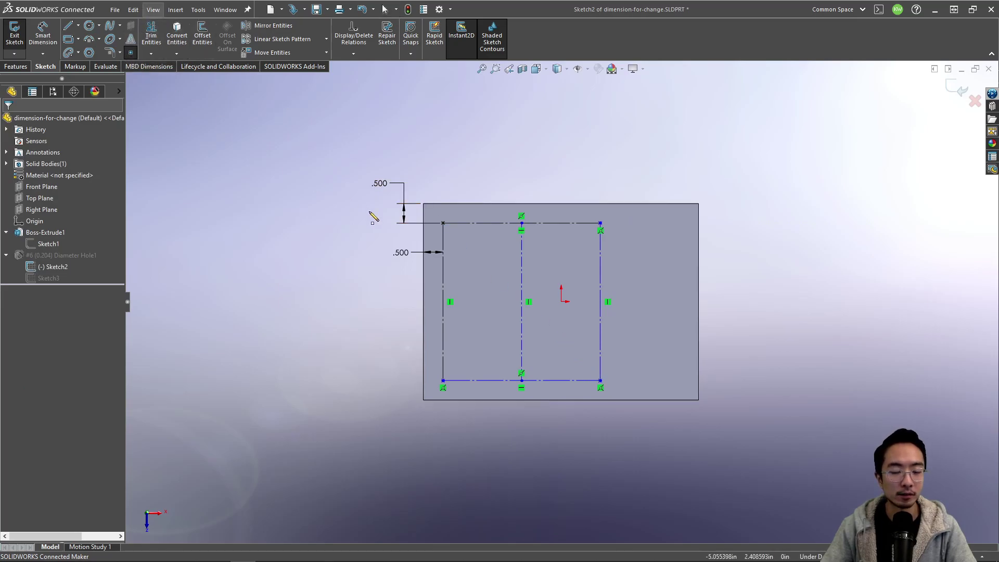
click(522, 302)
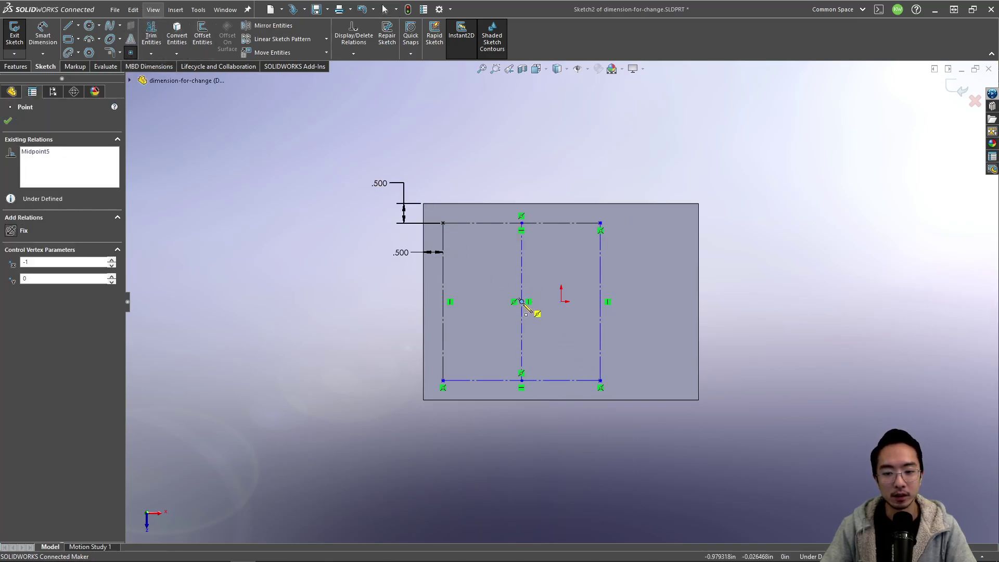
key(Escape)
click(522, 302)
ctrl+click(561, 301)
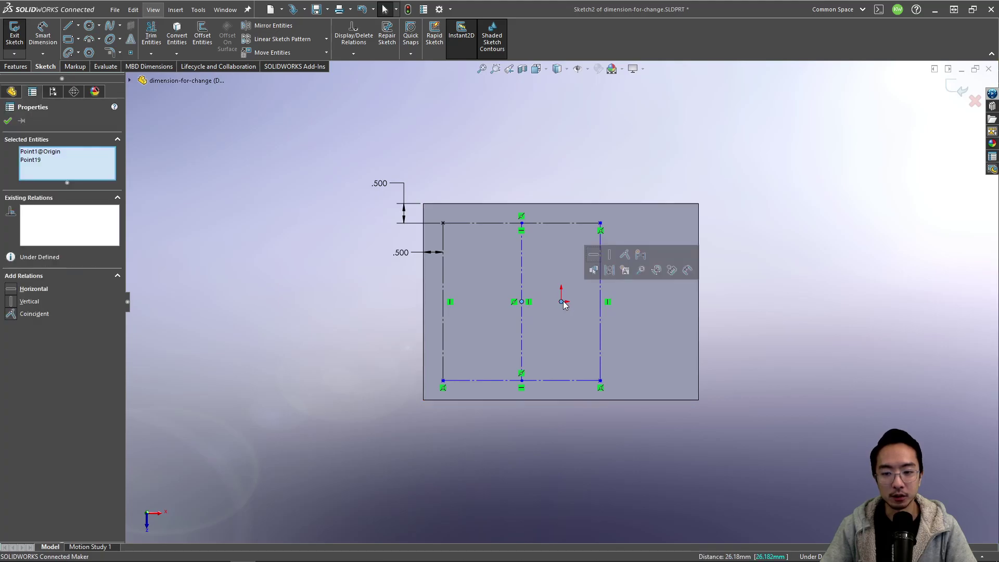
click(625, 254)
click(790, 157)
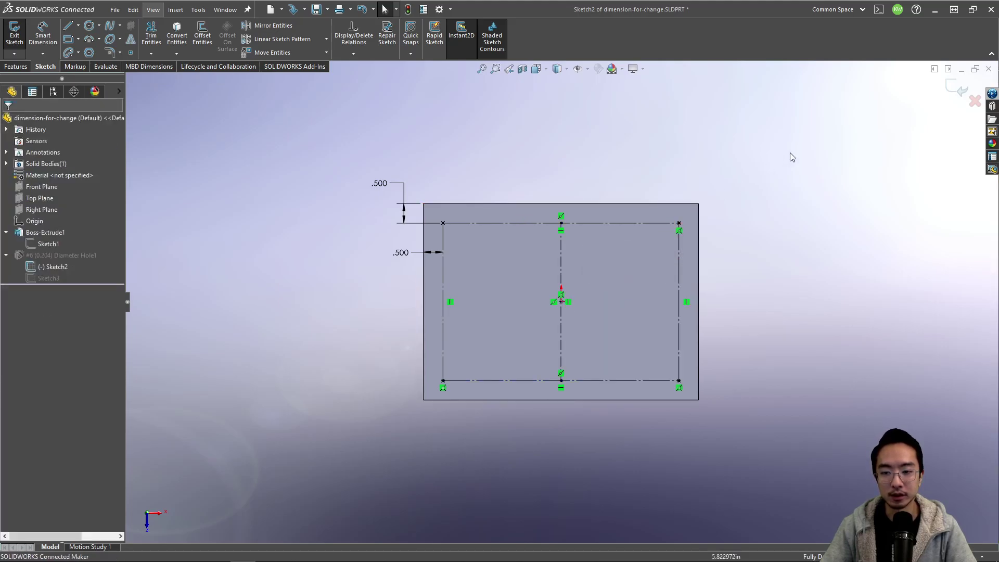
click(957, 87)
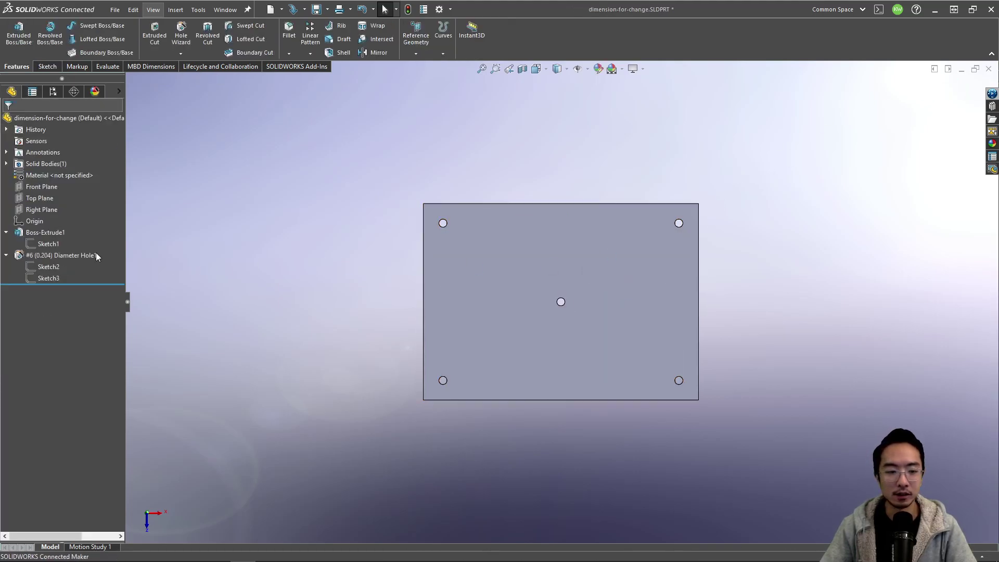
- Check the centre point in the base sketch Sketch1, then exit it
click(46, 244)
click(47, 217)
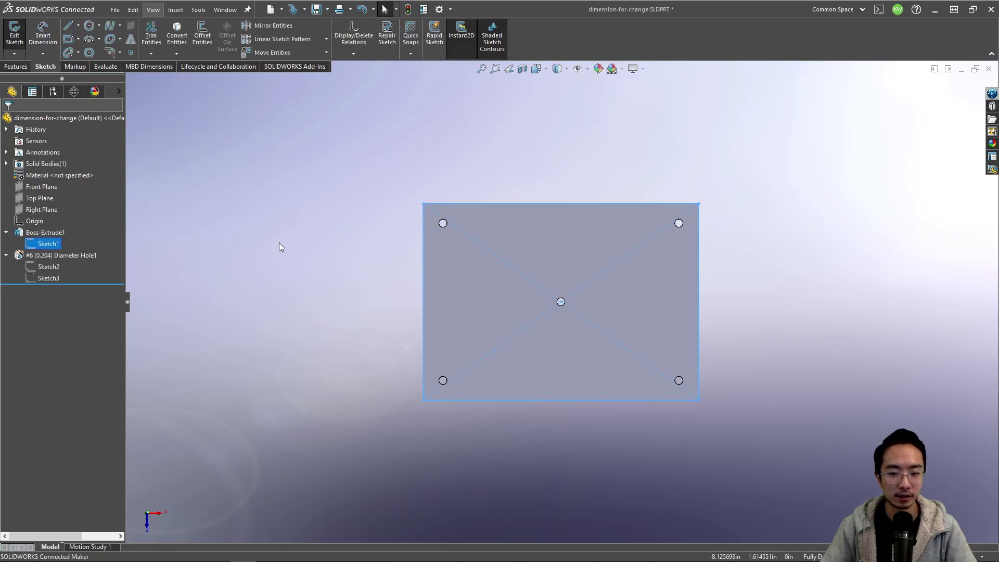
click(561, 302)
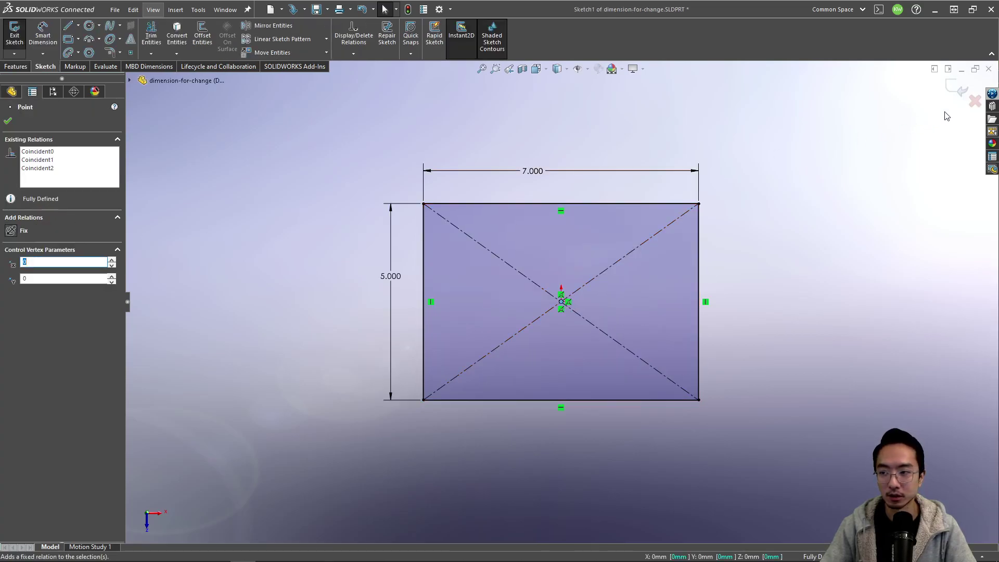
click(957, 87)
- Delete the extra centre point from the hole-position Sketch2
click(46, 266)
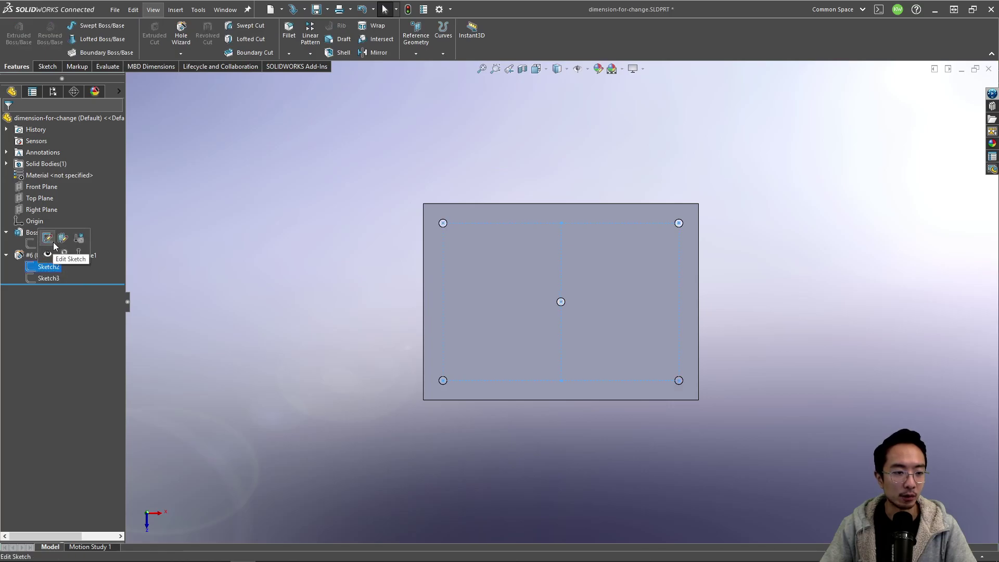
click(54, 244)
click(561, 302)
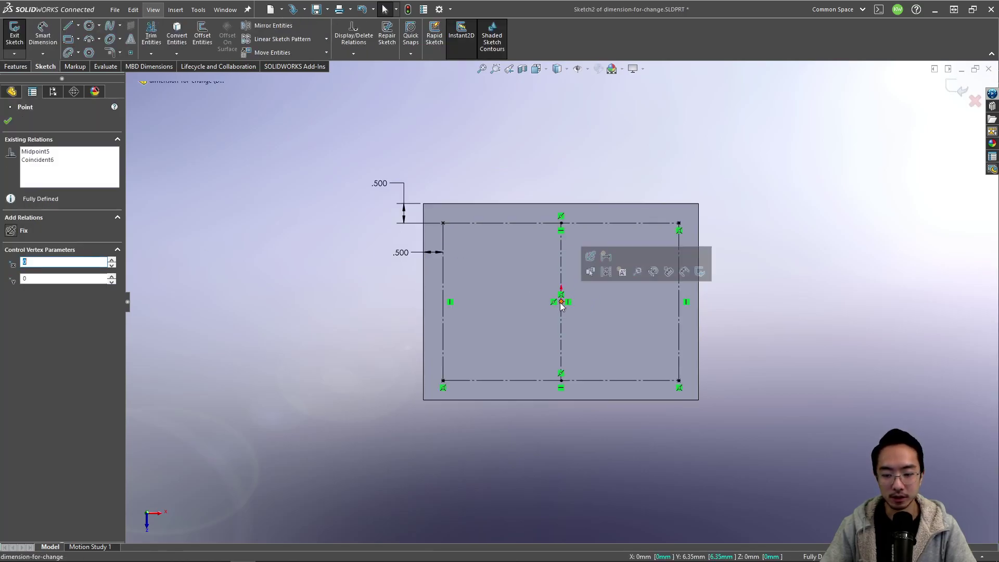
key(Delete)
- Add a Midpoint relation between the vertical centerline and the origin
drag(560, 312, 529, 311)
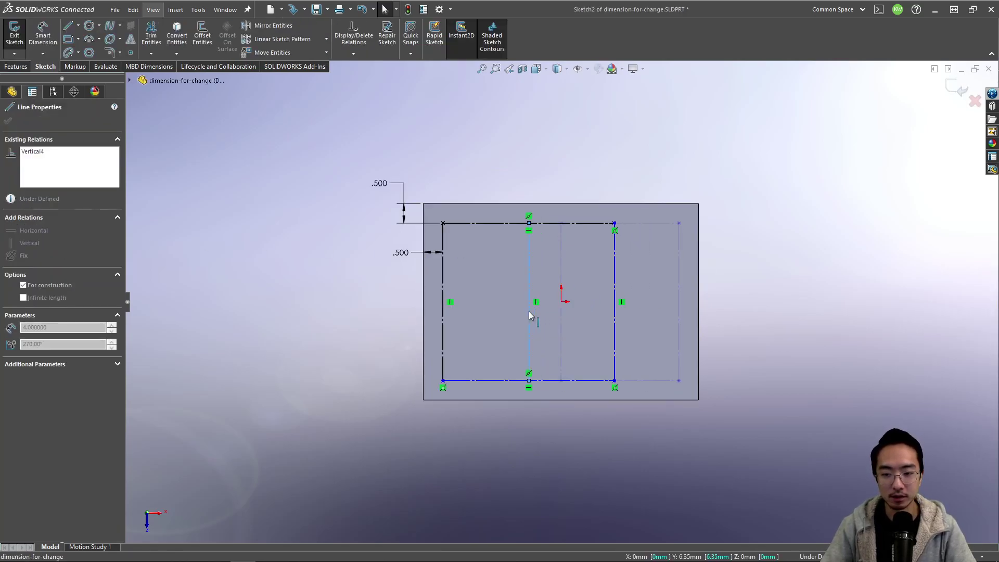
ctrl+click(560, 302)
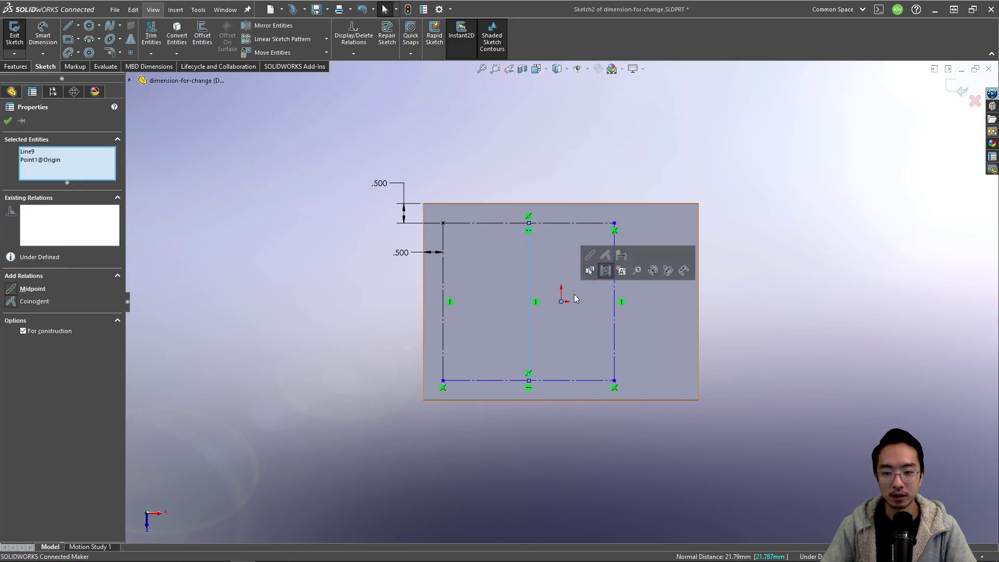
click(602, 261)
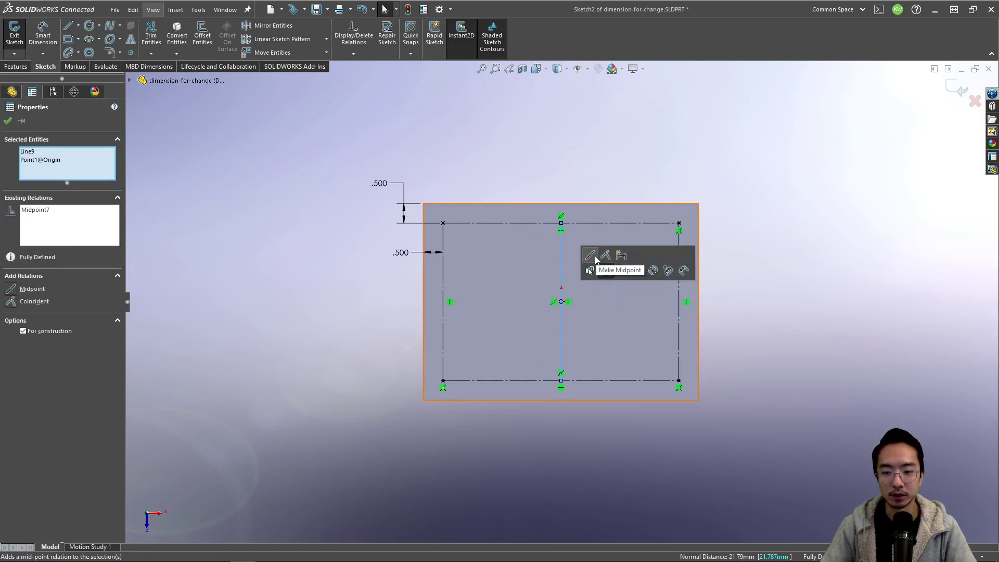
click(769, 179)
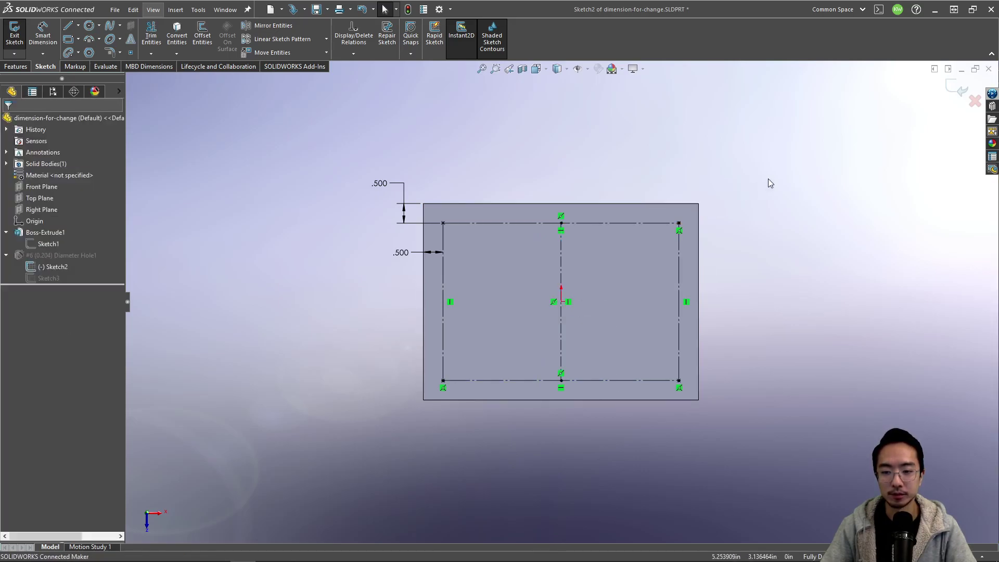
- Exit Sketch2, then change Sketch1's 5.000 height dimension to 8 and rebuild
click(960, 94)
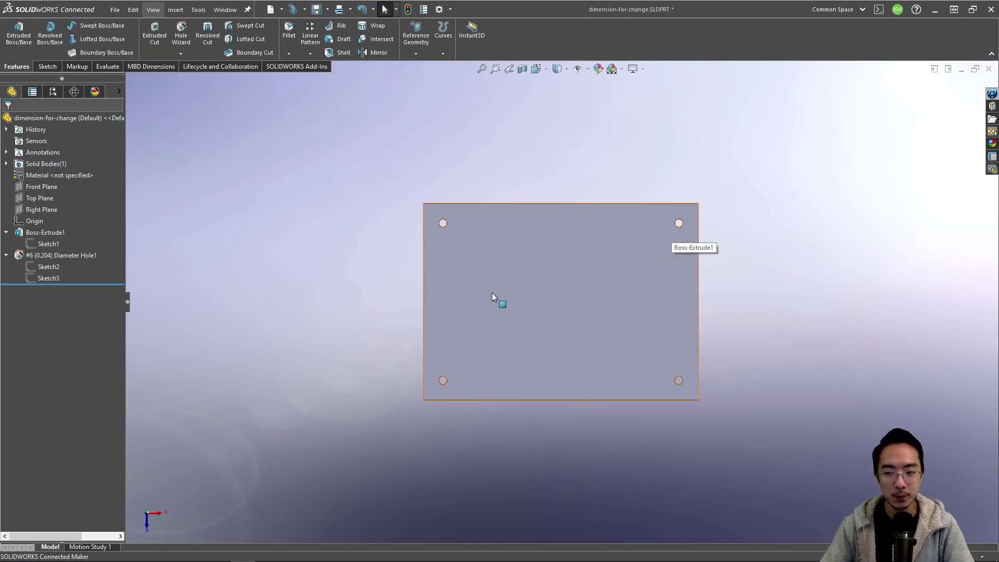
click(40, 242)
click(49, 217)
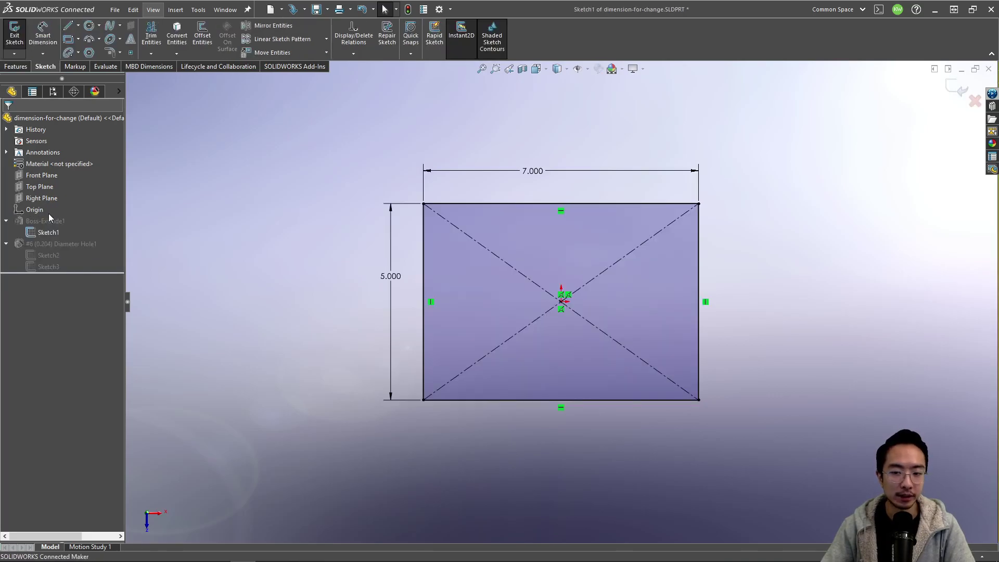
double_click(391, 280)
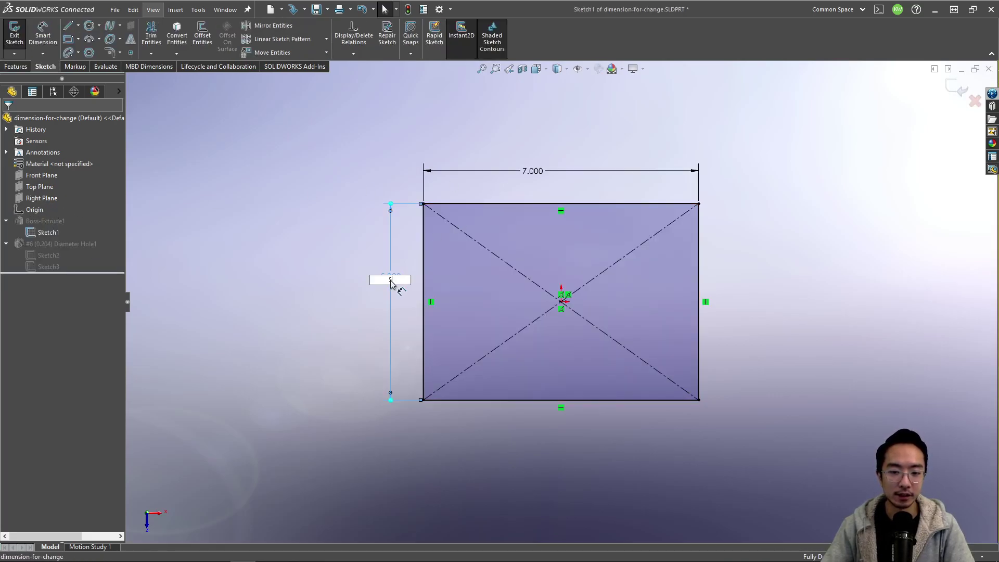
text(8)
key(Return)
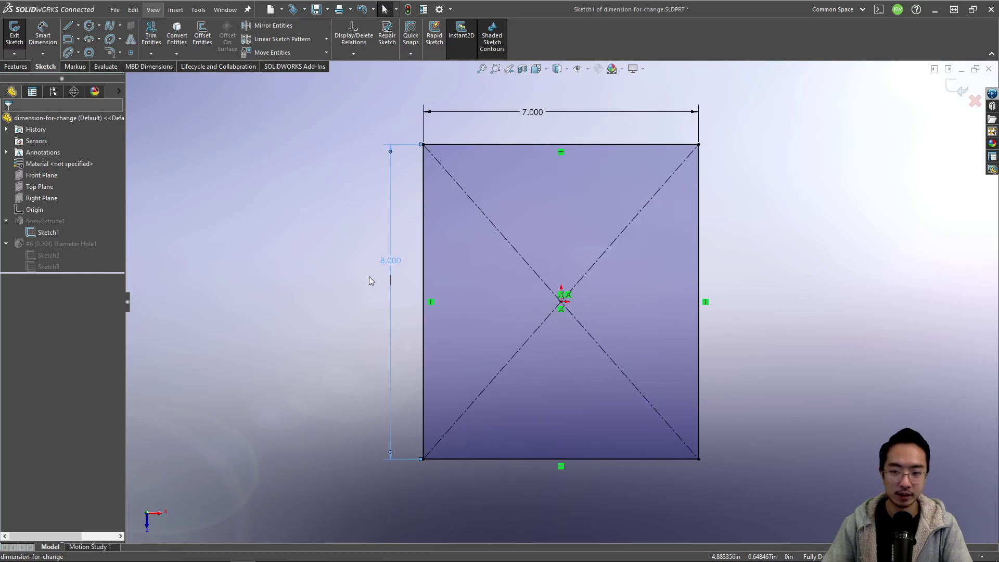
click(953, 95)
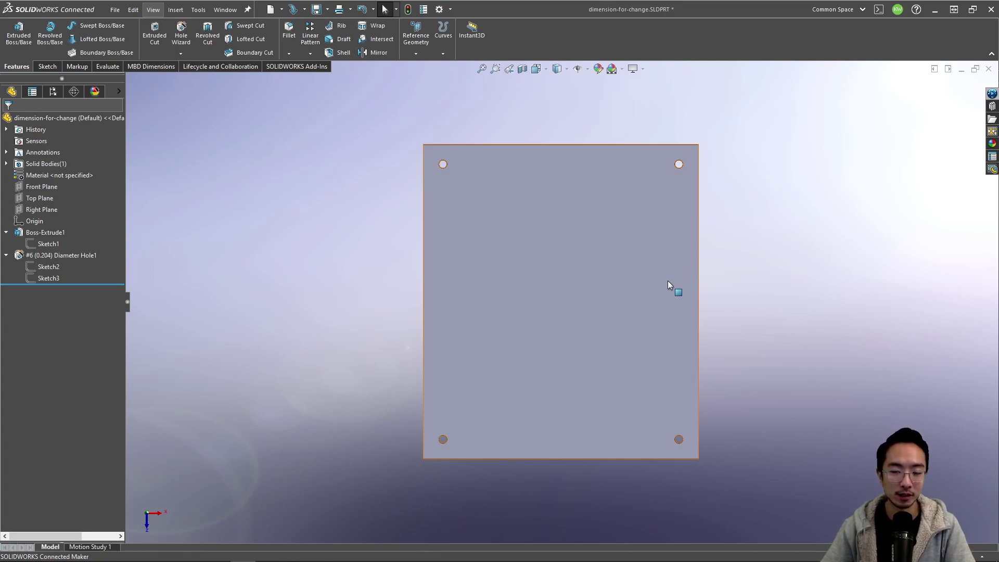
- Change Boss-Extrude1's depth from 0.25 to 5 in
middle_drag(555, 327, 616, 181)
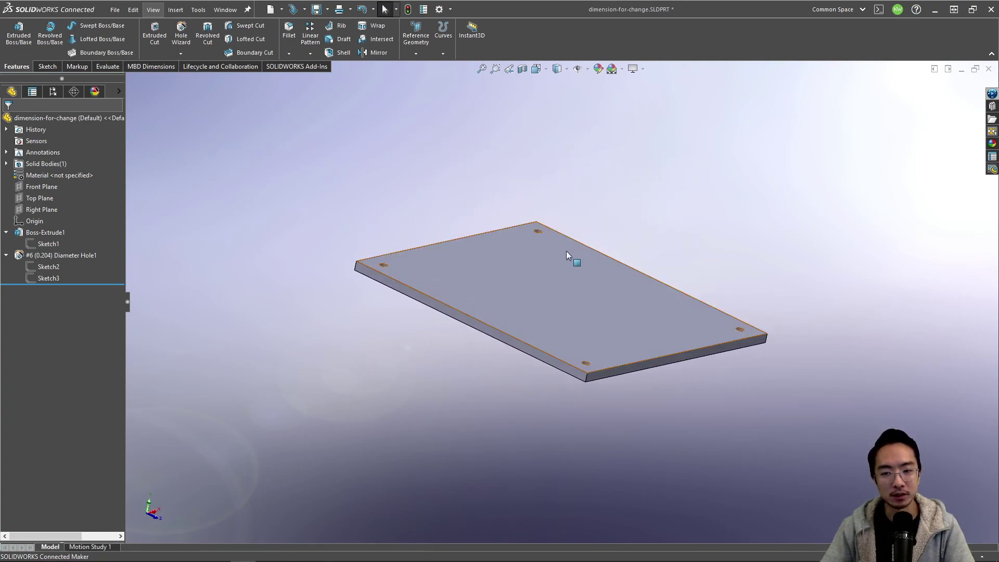
middle_drag(529, 259, 532, 265)
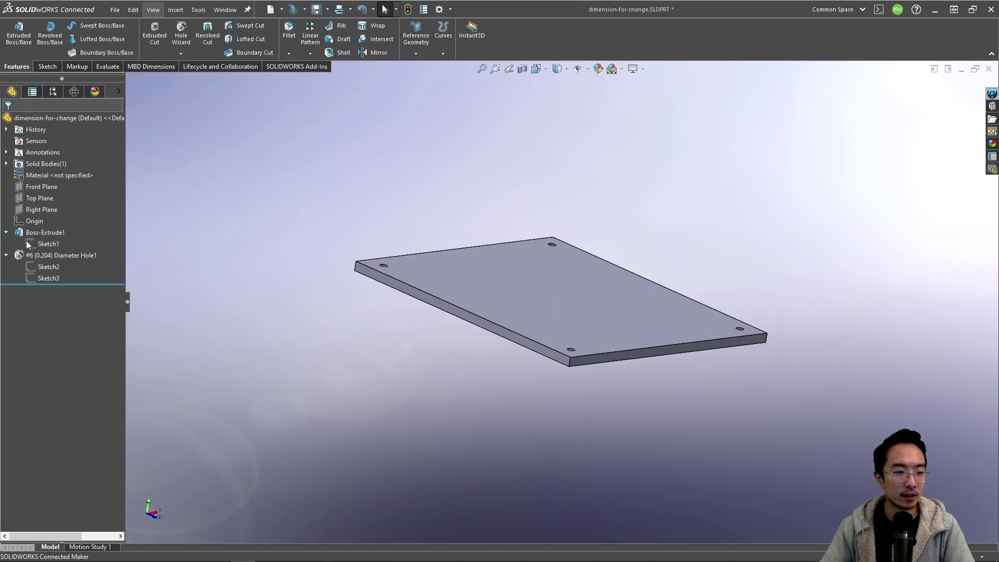
click(45, 232)
click(58, 214)
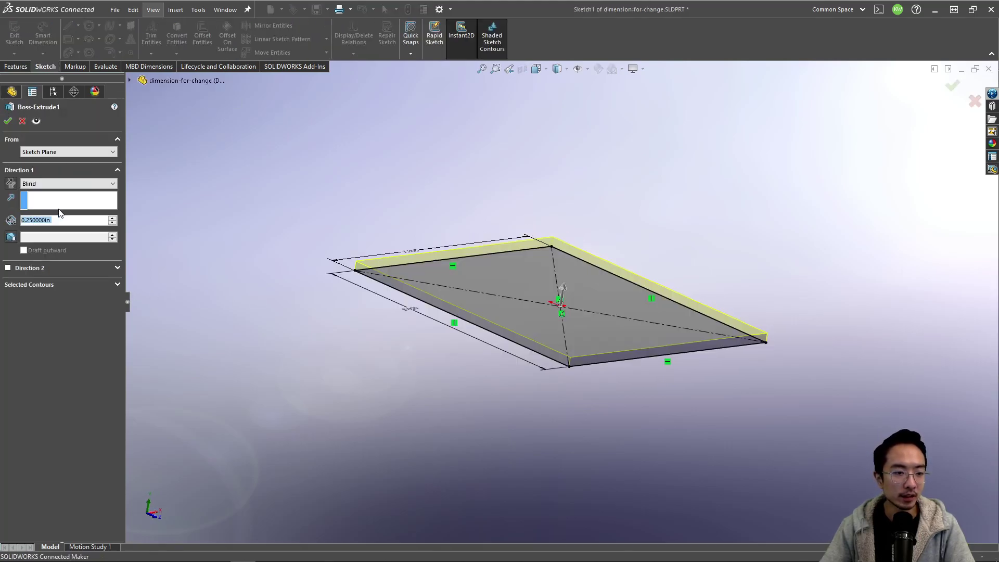
text(5)
key(Return)
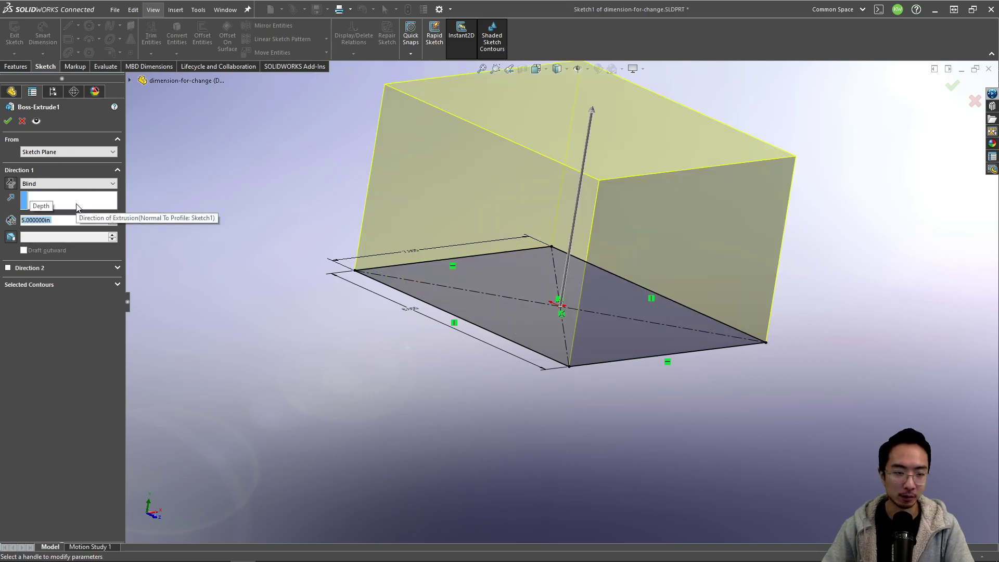
click(7, 121)
- View the block's top face Normal To
middle_drag(573, 218, 602, 196)
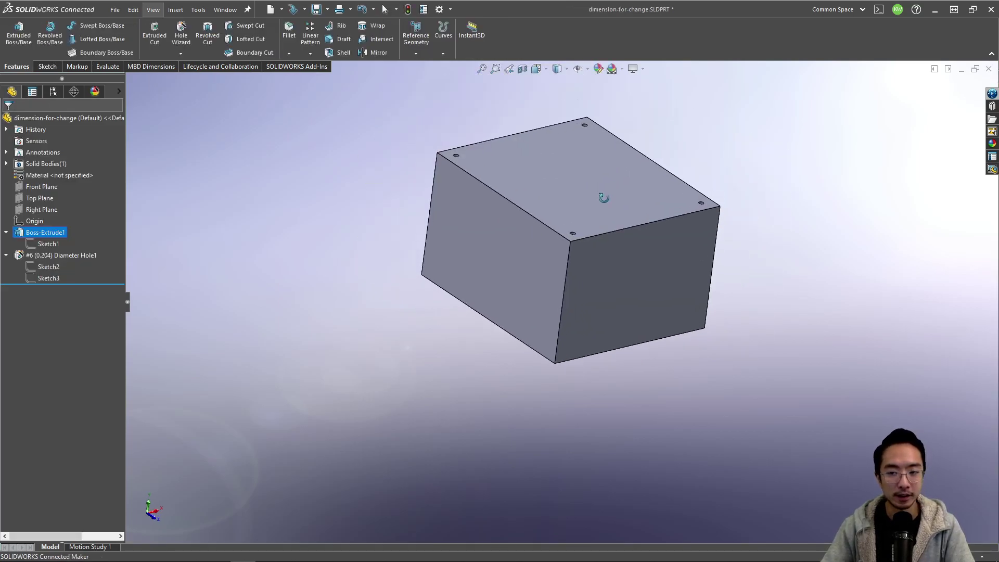
click(588, 186)
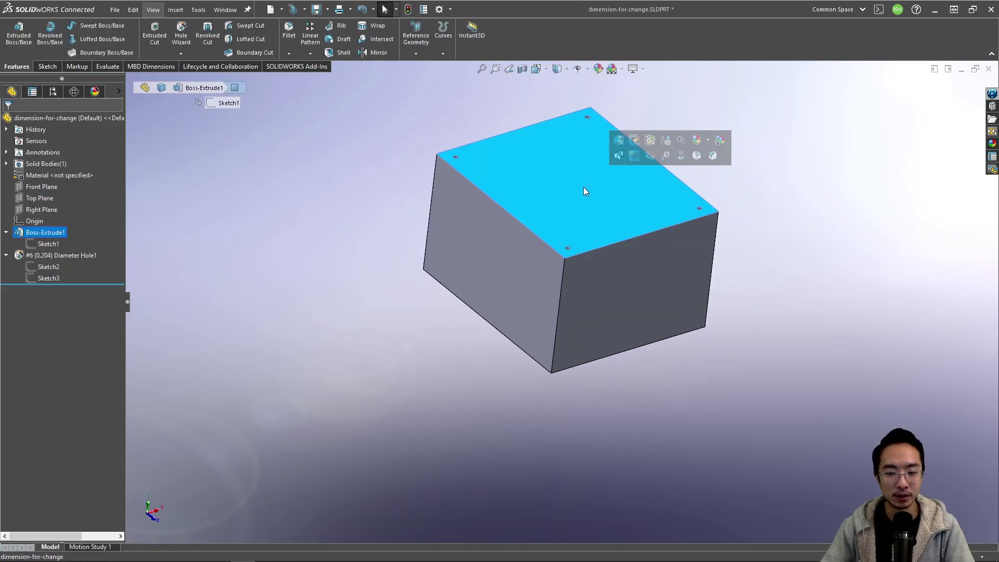
click(344, 151)
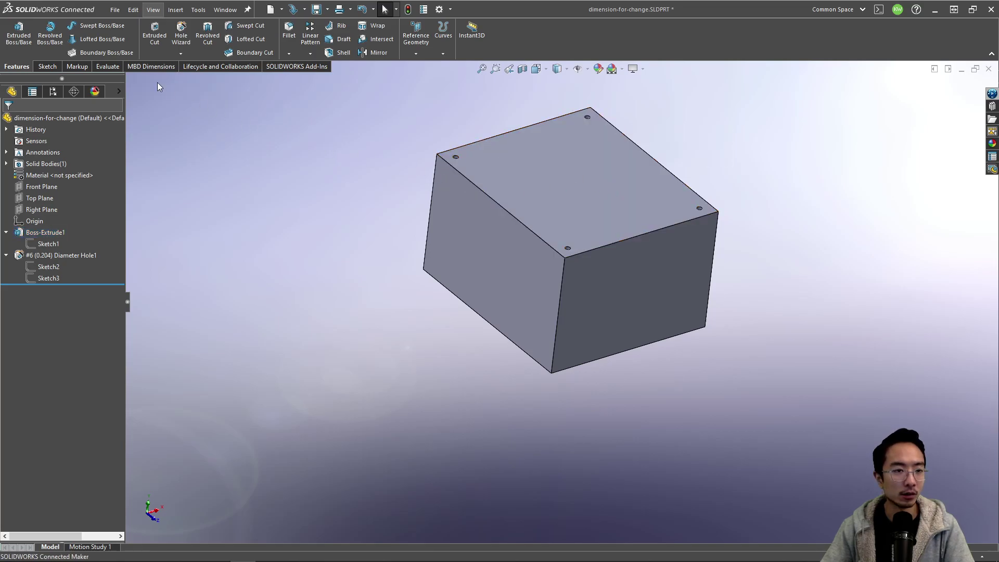
click(638, 216)
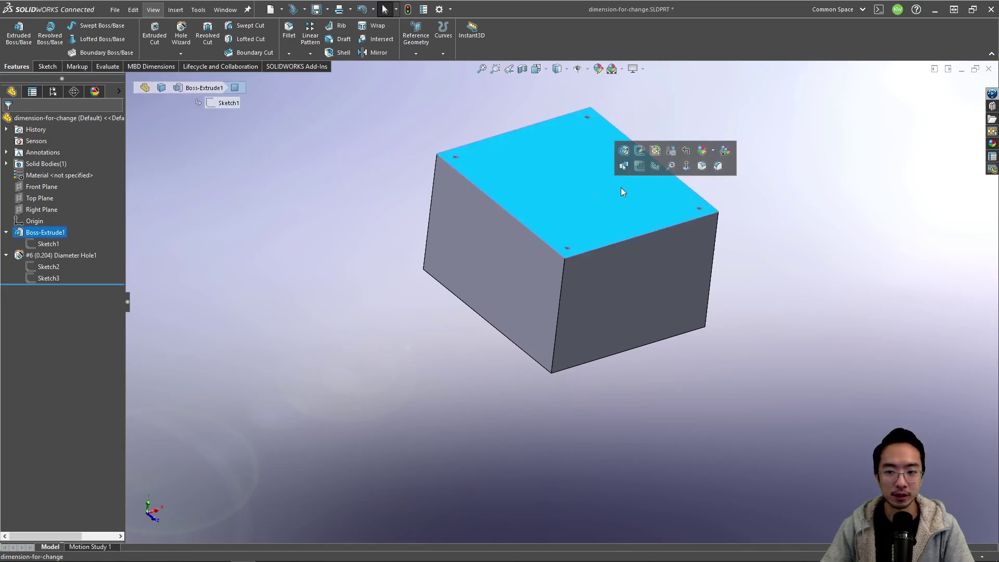
click(689, 168)
- Sketch a circle at the origin on the top face with a 3.000 diameter
click(45, 66)
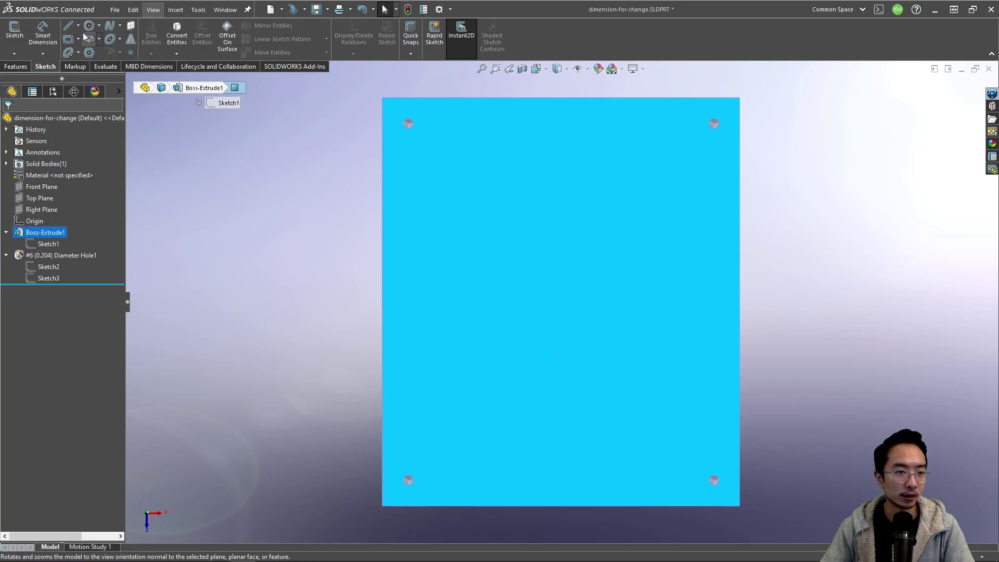
click(89, 26)
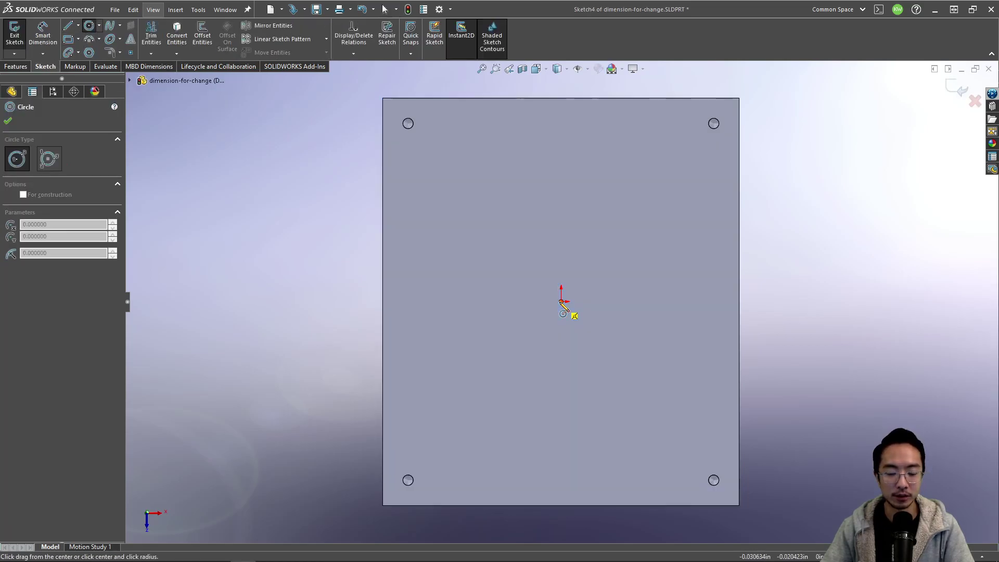
drag(561, 302, 616, 239)
right_drag(647, 301, 833, 304)
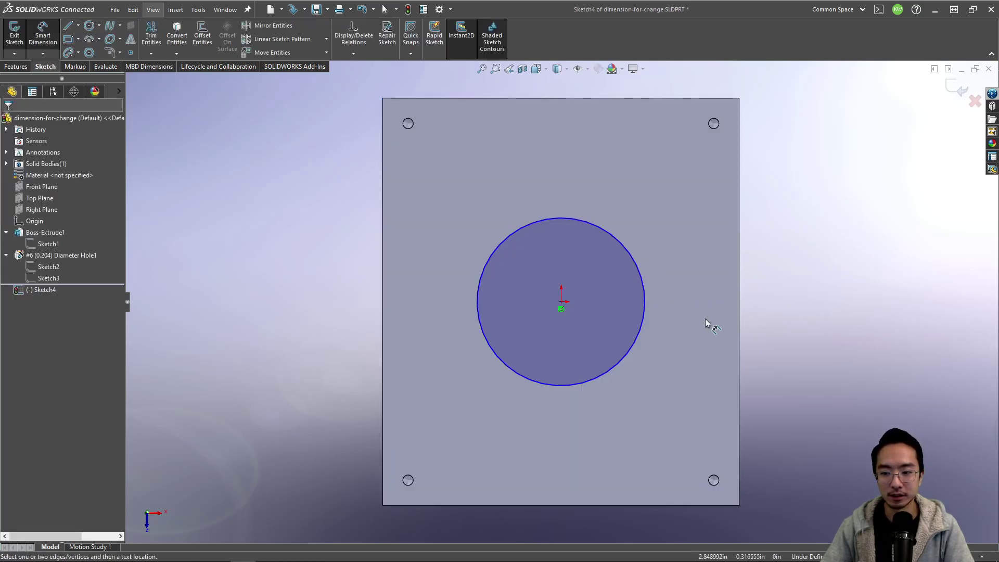
click(633, 349)
click(852, 428)
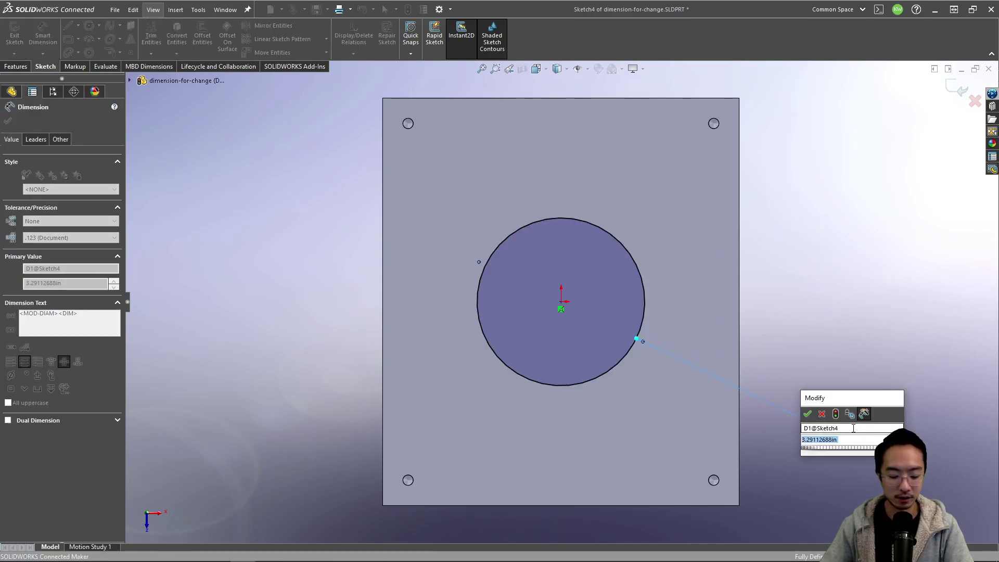
text(3)
key(Return)
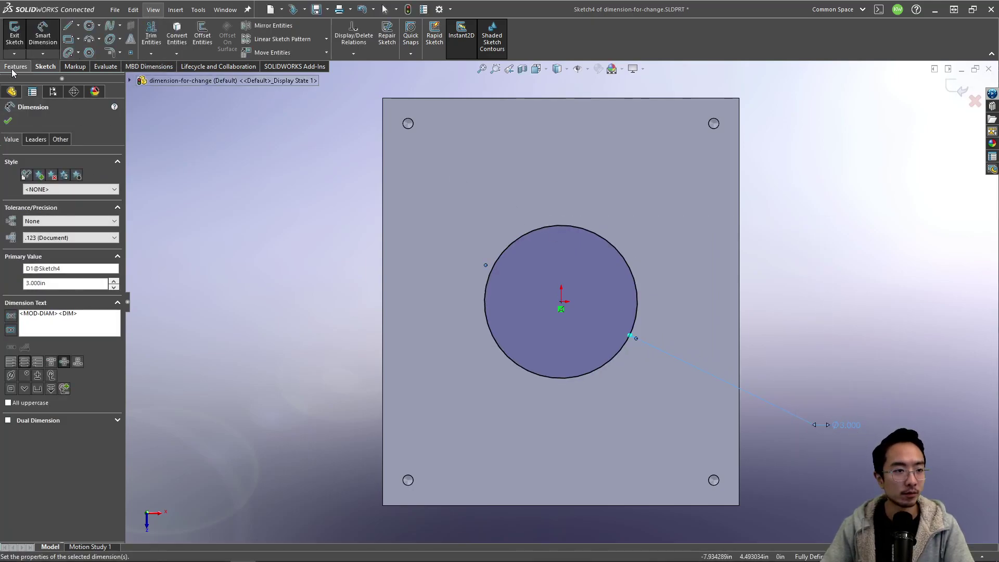
- Extruded Cut the circle Blind, 3 in deep
click(16, 66)
click(155, 34)
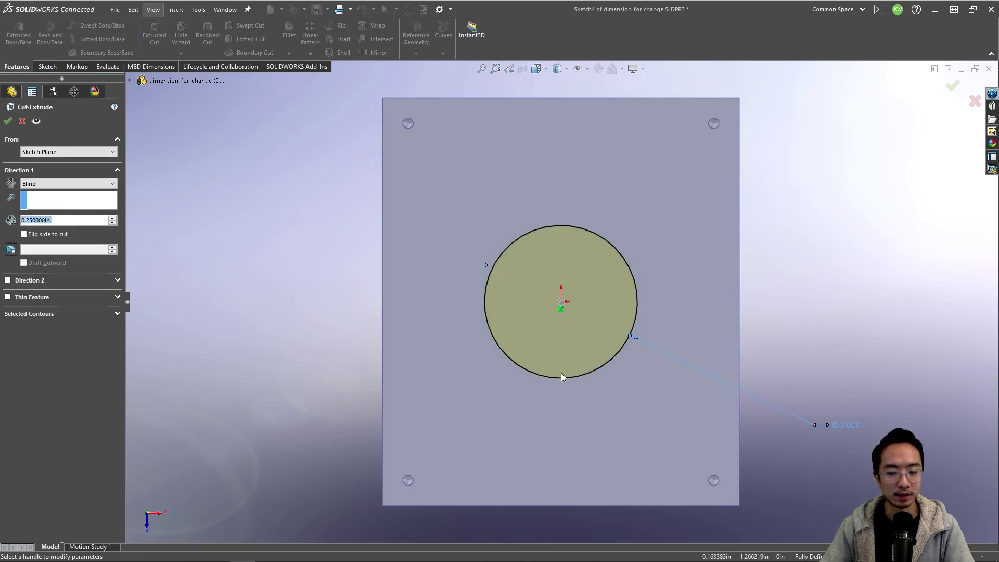
double_click(40, 220)
text(3)
key(Return)
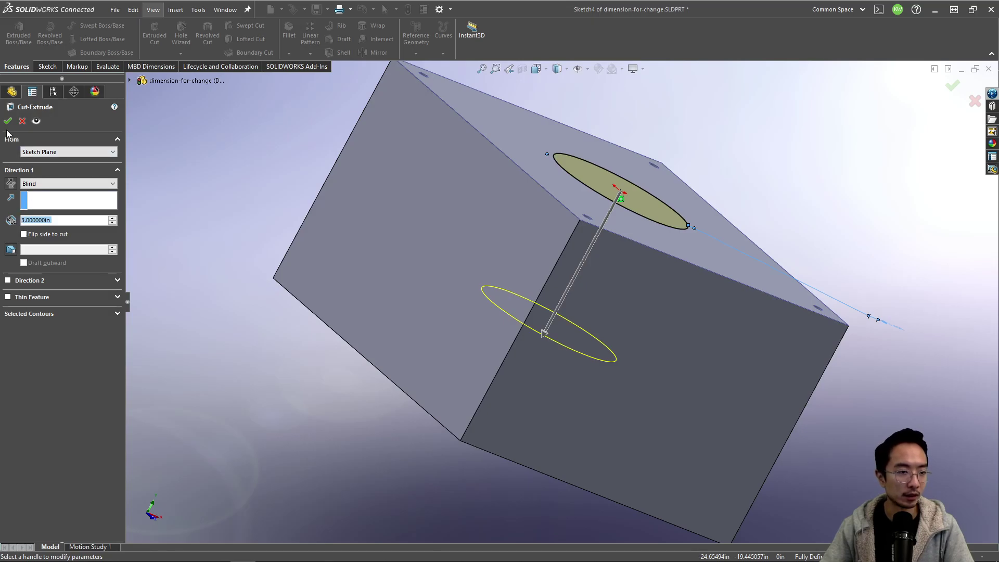
key(Return)
middle_drag(426, 192, 646, 308)
click(105, 67)
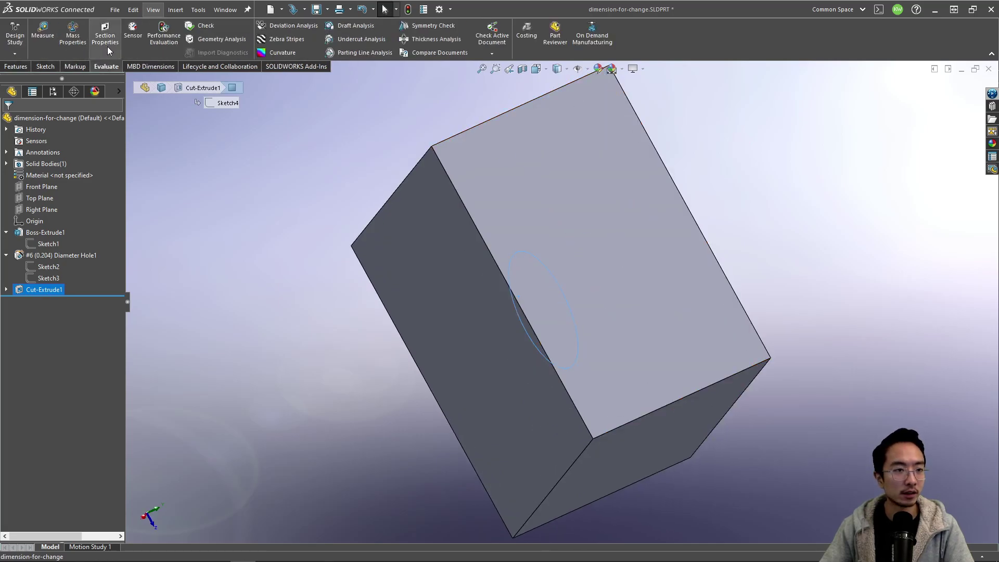
click(52, 44)
click(480, 279)
click(476, 342)
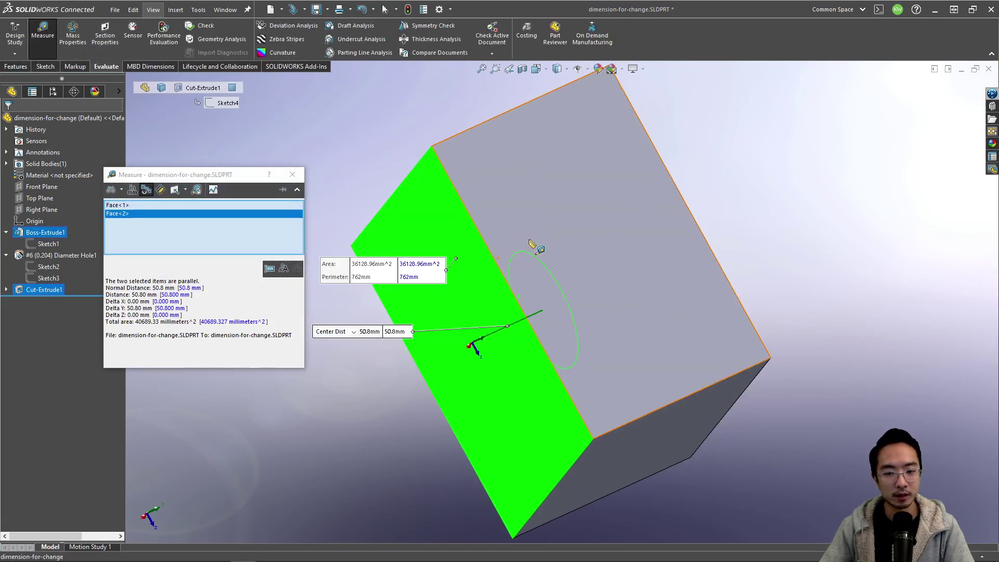
middle_drag(476, 342, 495, 283)
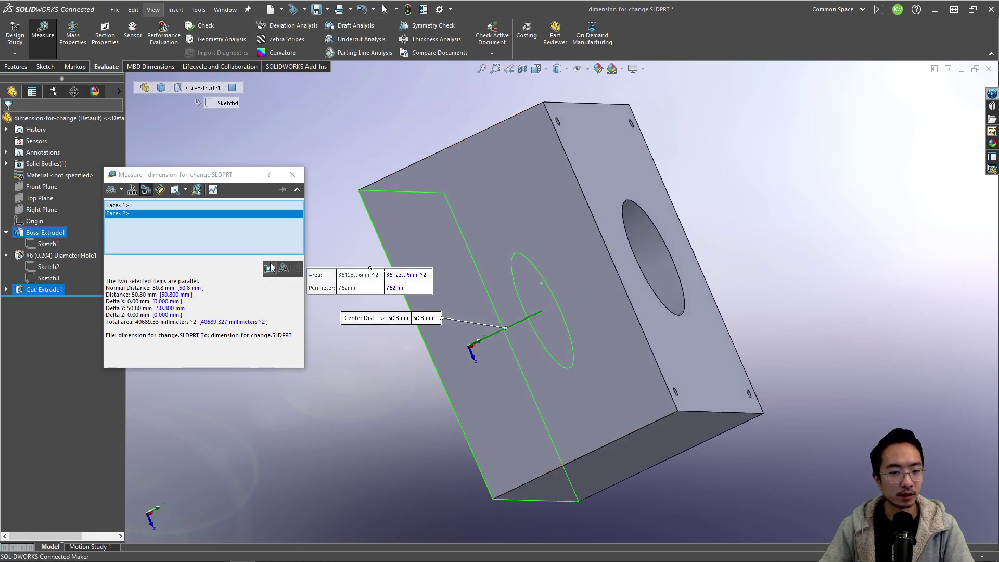
click(146, 190)
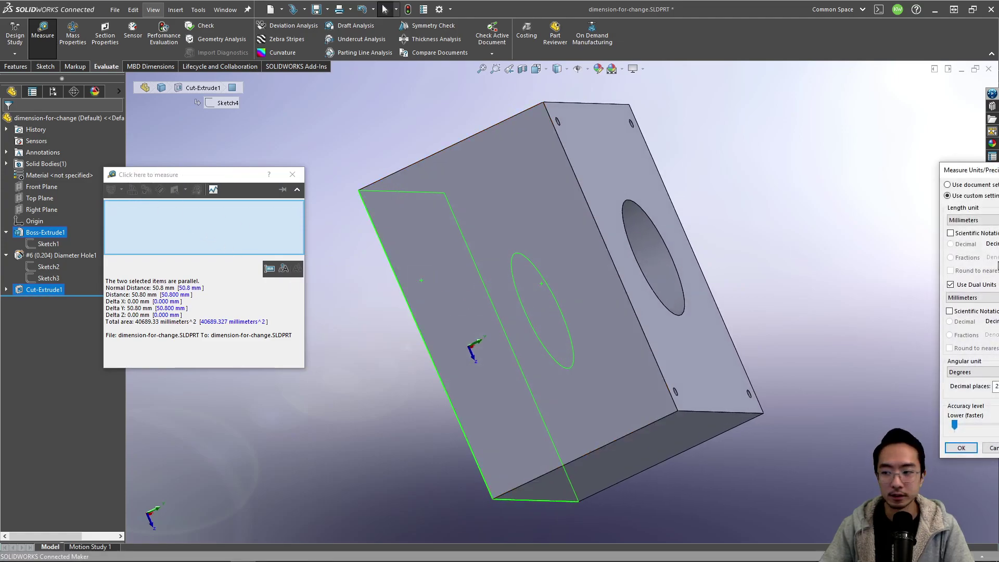
drag(972, 178, 608, 164)
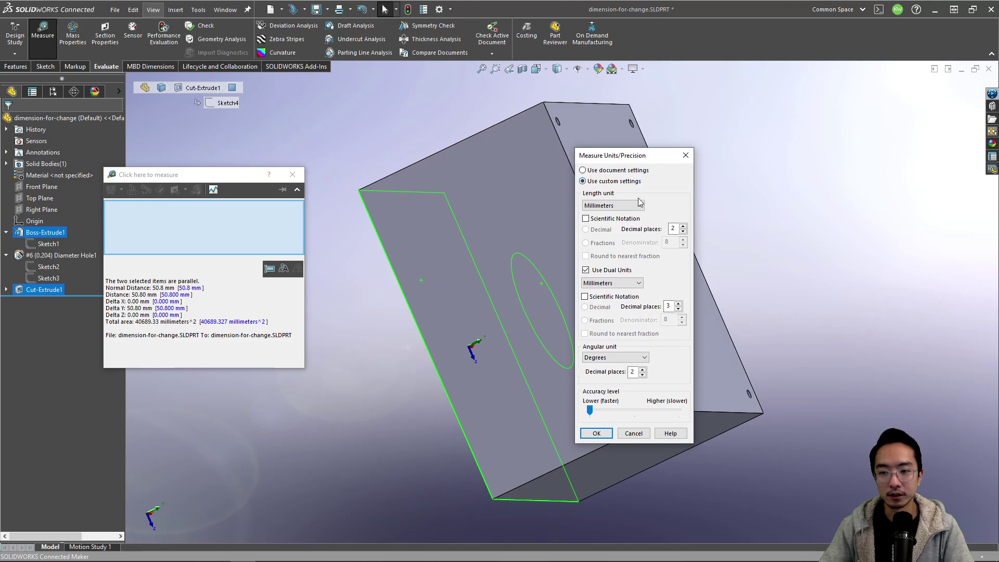
click(612, 206)
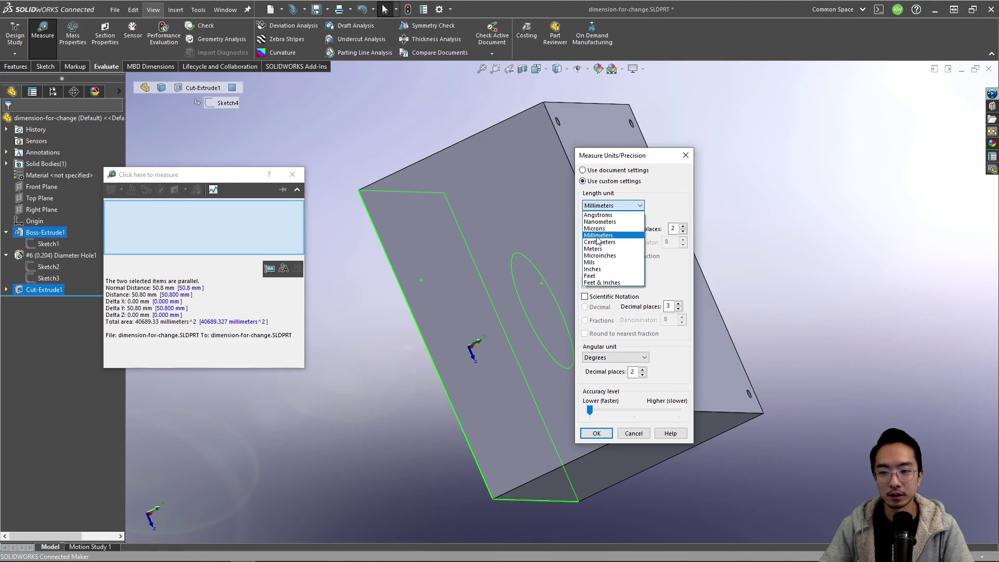
click(597, 269)
click(599, 433)
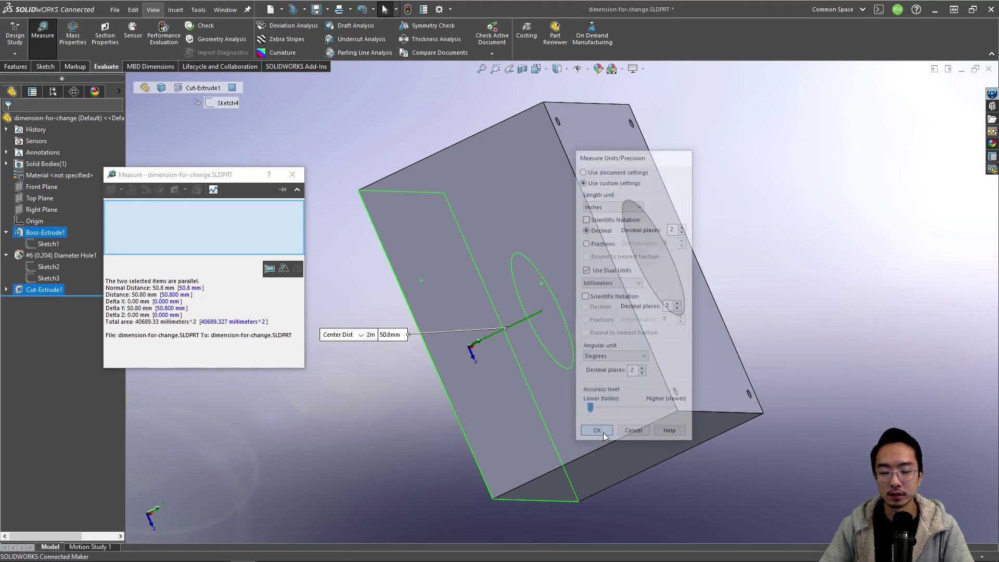
click(293, 174)
mouse_move(403, 167)
middle_down()
mouse_move(498, 152)
mouse_move(505, 78)
mouse_move(542, 149)
middle_up()
click(719, 145)
mouse_move(719, 145)
middle_down()
mouse_move(587, 259)
mouse_move(640, 194)
mouse_move(633, 241)
mouse_move(595, 283)
mouse_move(607, 283)
mouse_move(585, 283)
middle_up()
click(567, 285)
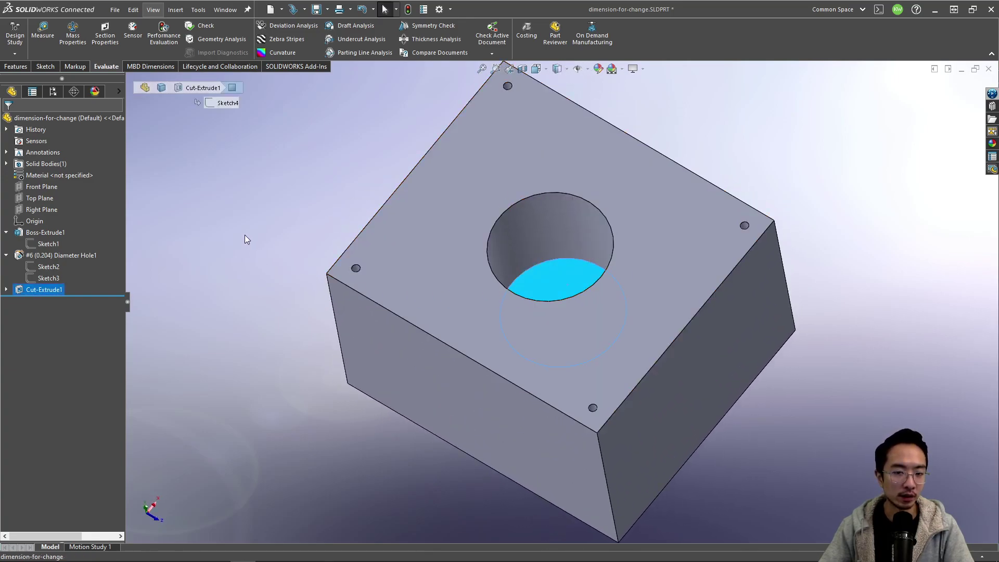
- Reopen Cut-Extrude1 and accept it at a 4-inch depth
click(244, 240)
middle_drag(244, 240, 563, 285)
click(563, 285)
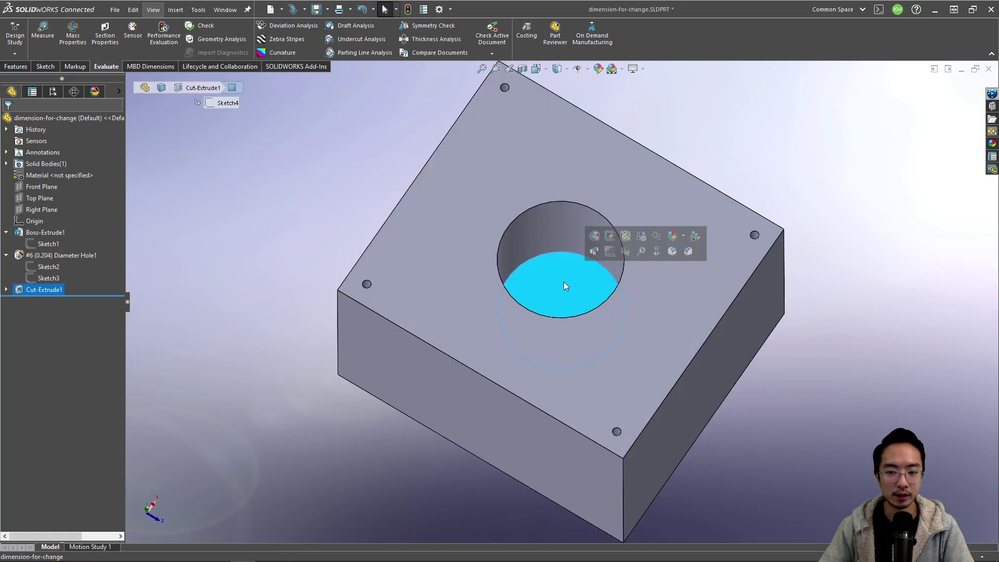
click(276, 250)
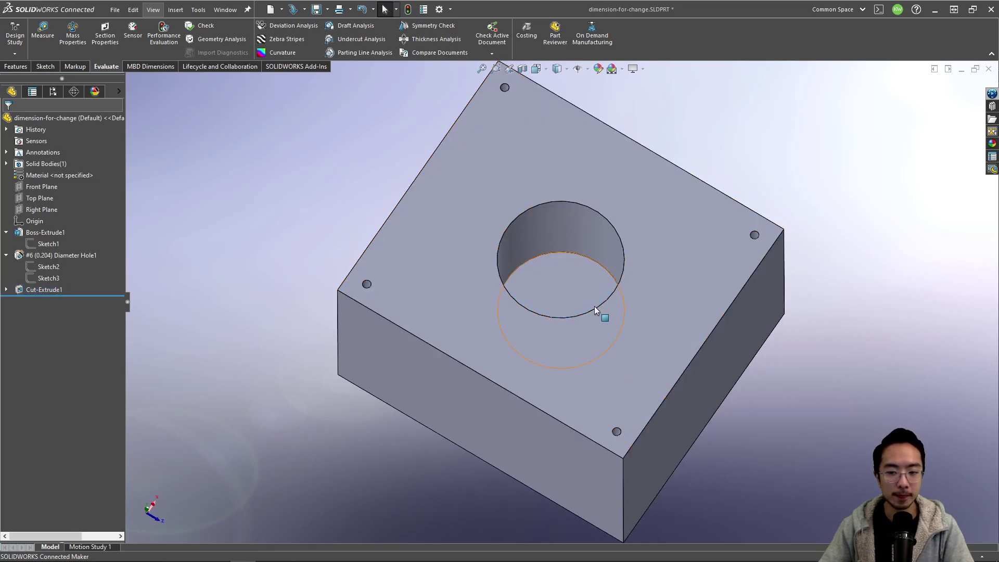
click(39, 291)
click(49, 262)
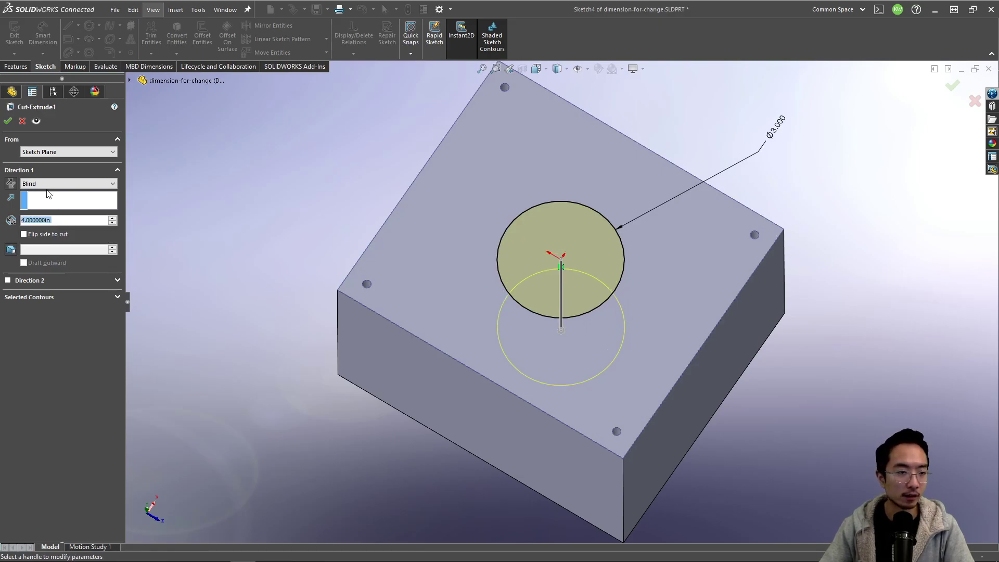
click(8, 121)
- Measure between the hole floor and block bottom, confirming 1.00 in
middle_drag(538, 363, 560, 320)
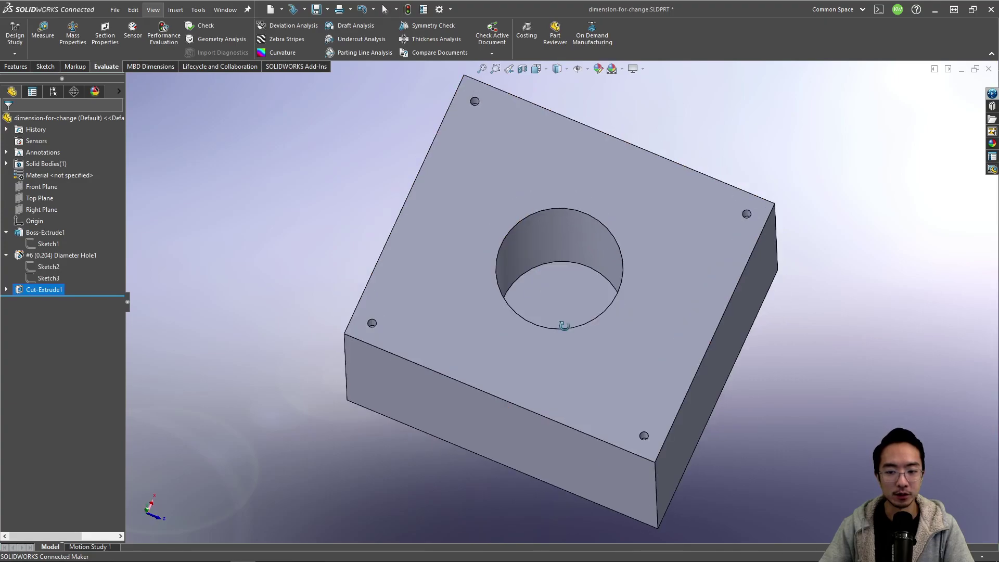
click(565, 294)
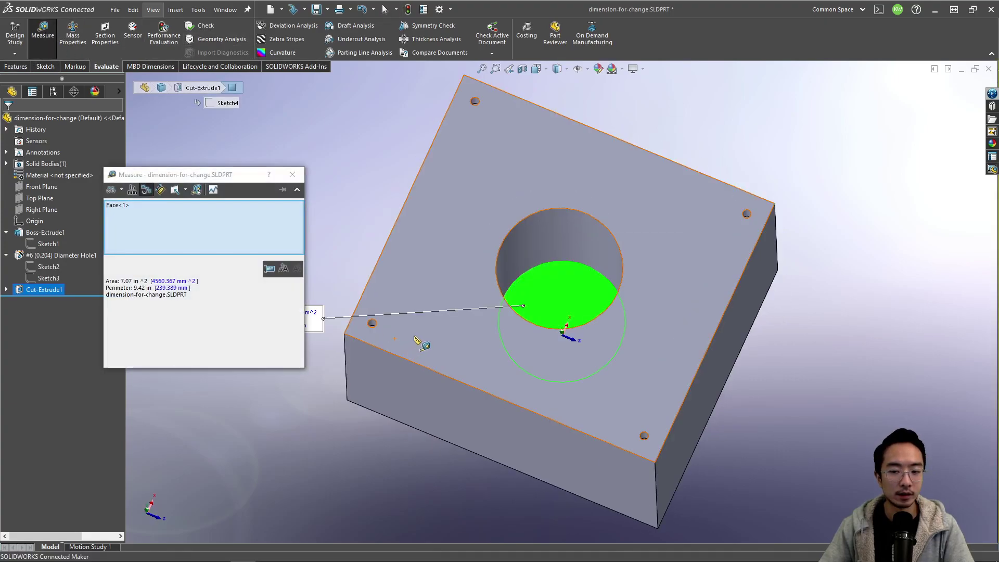
middle_drag(419, 341, 468, 351)
click(468, 354)
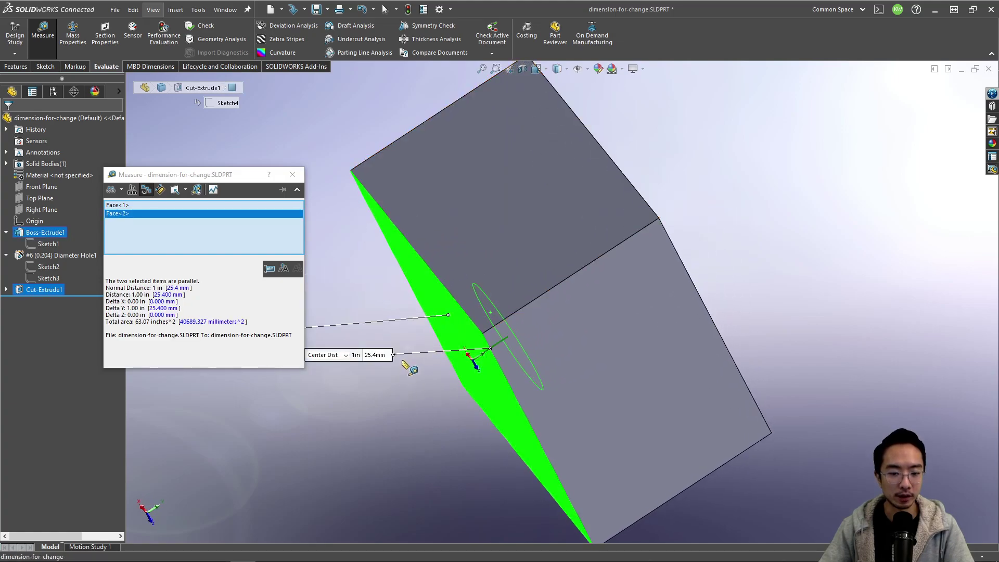
click(293, 174)
middle_drag(293, 177, 344, 333)
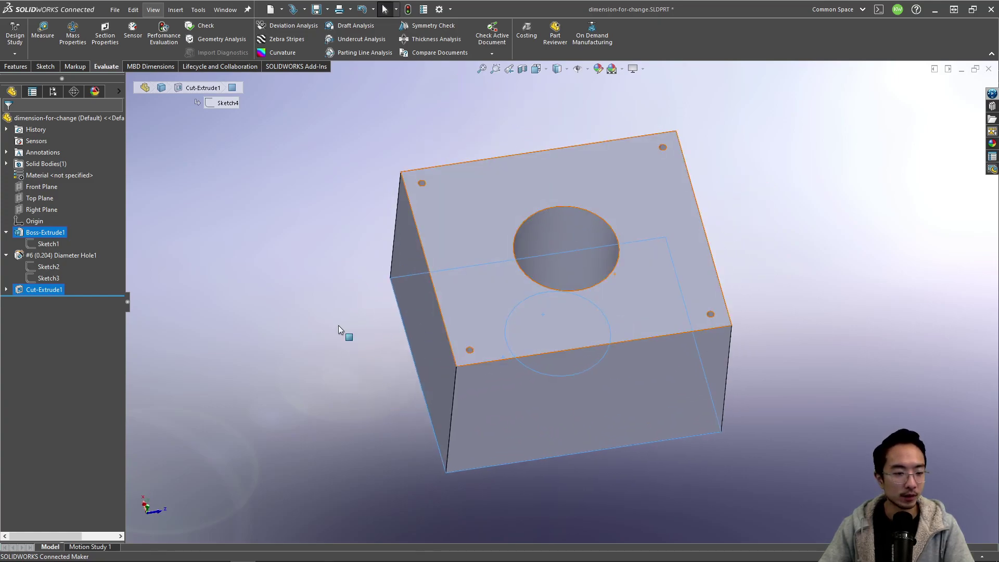
- In Sketch4, draw a centre rectangle from the circle to the block's front edge
click(6, 290)
click(49, 301)
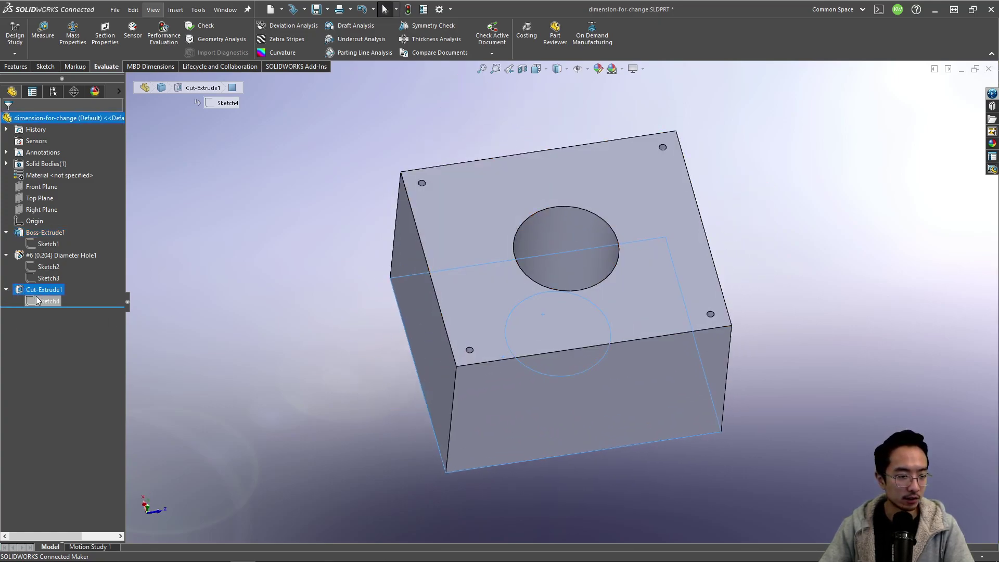
click(47, 267)
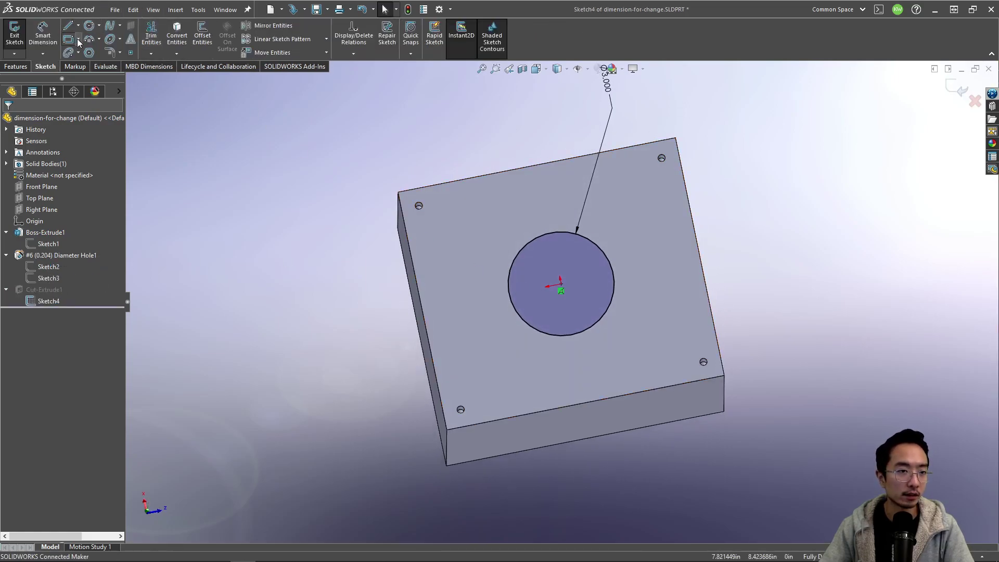
click(78, 39)
click(74, 60)
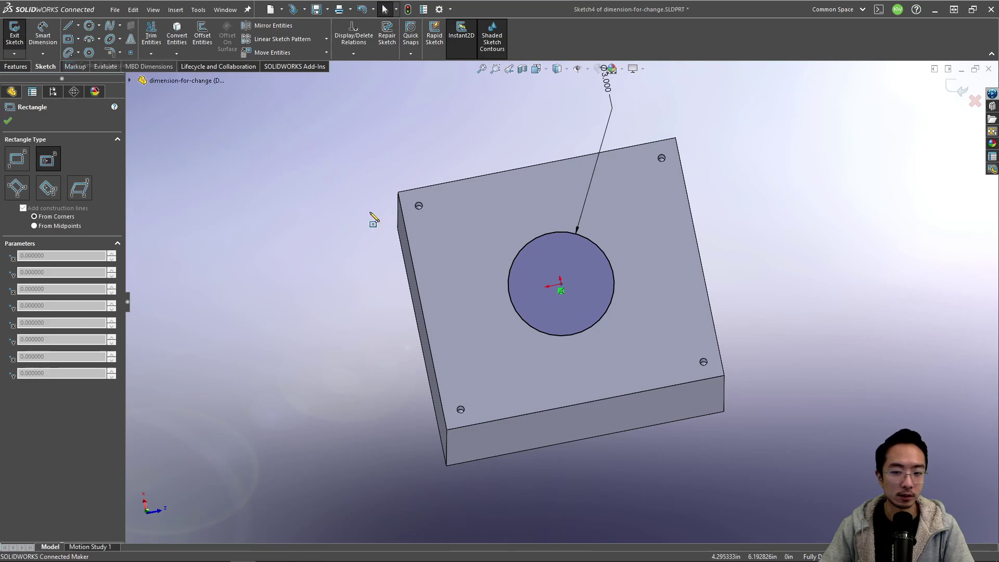
click(571, 335)
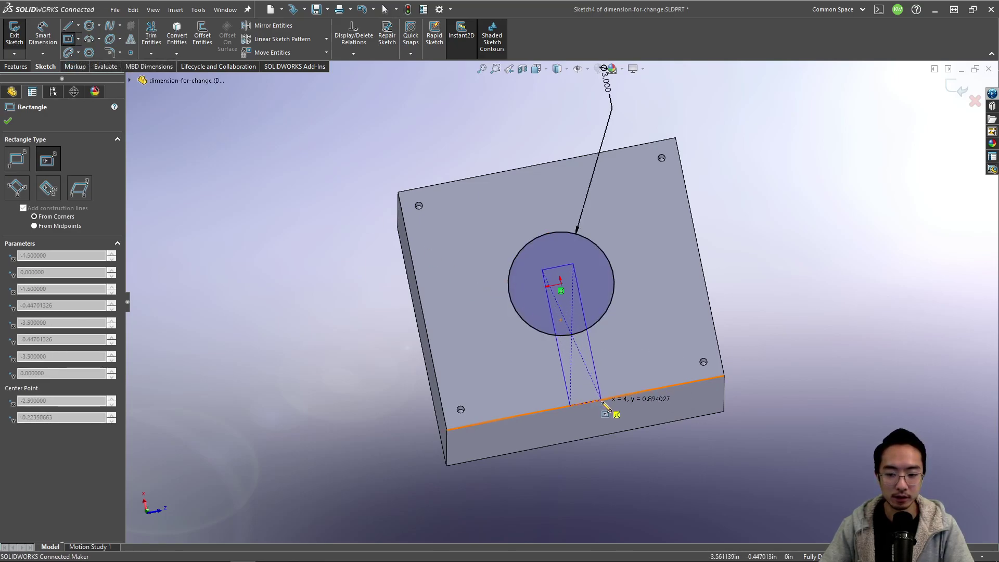
click(604, 404)
key(Escape)
- Dimension the slot rectangle's width to 0.500
key(d)
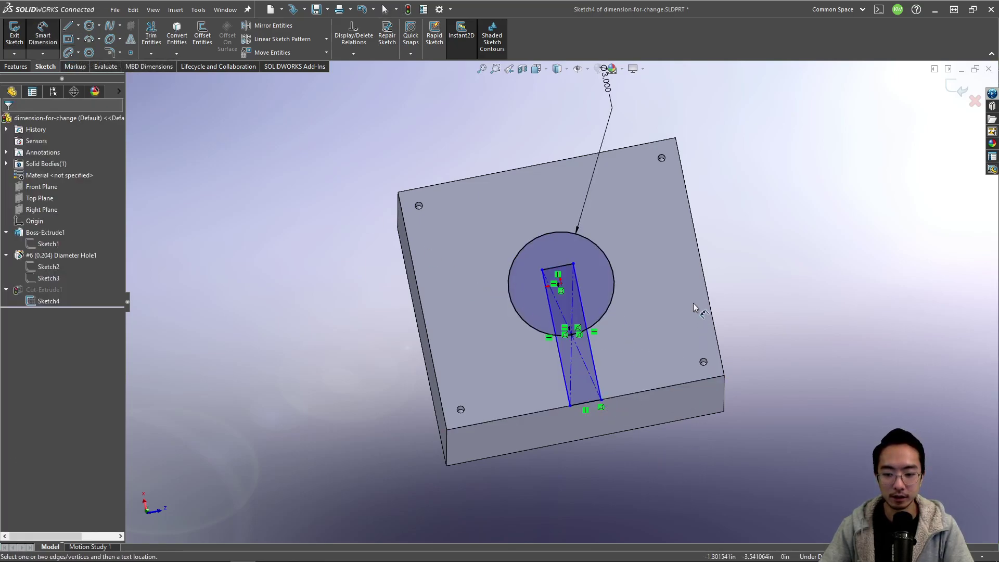
click(589, 403)
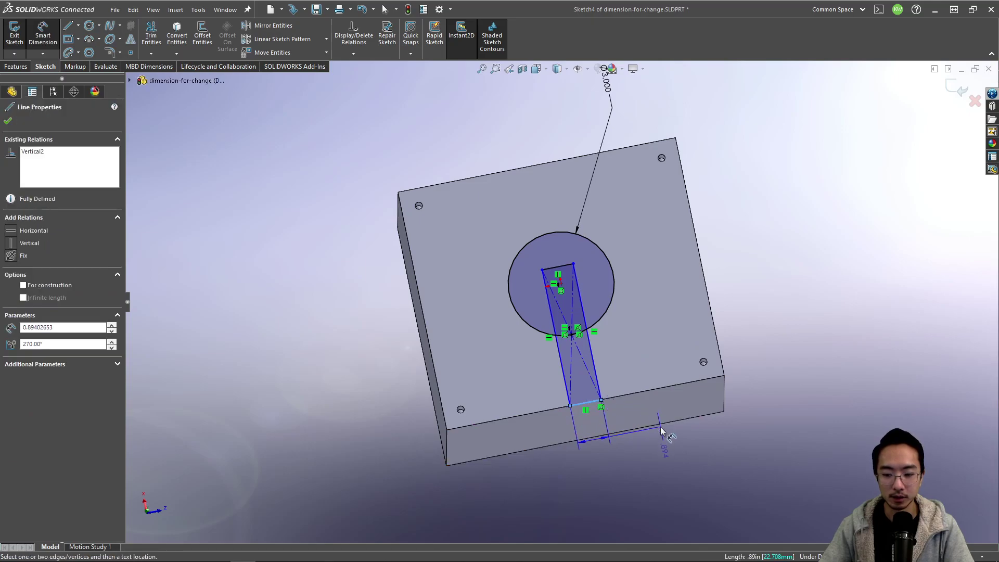
click(662, 431)
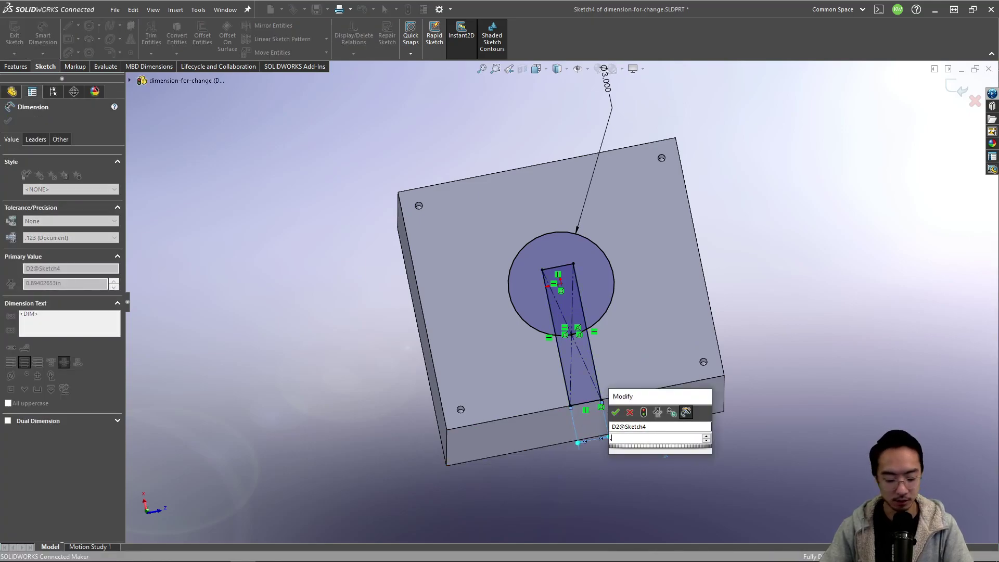
text(.5)
key(Return)
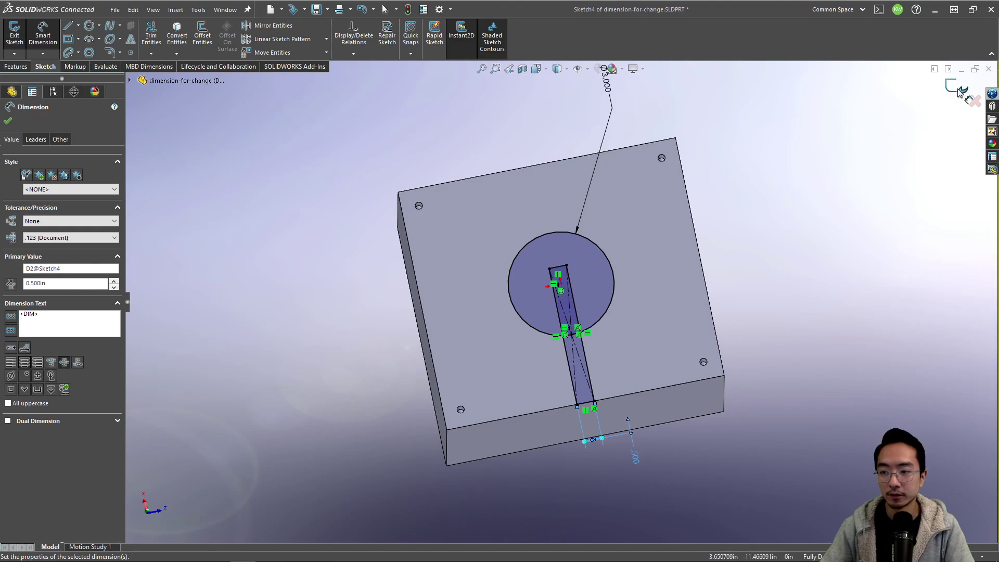
- Exit the sketch, dismiss the rebuild errors, and reopen Cut-Extrude1's settings
click(961, 91)
click(470, 300)
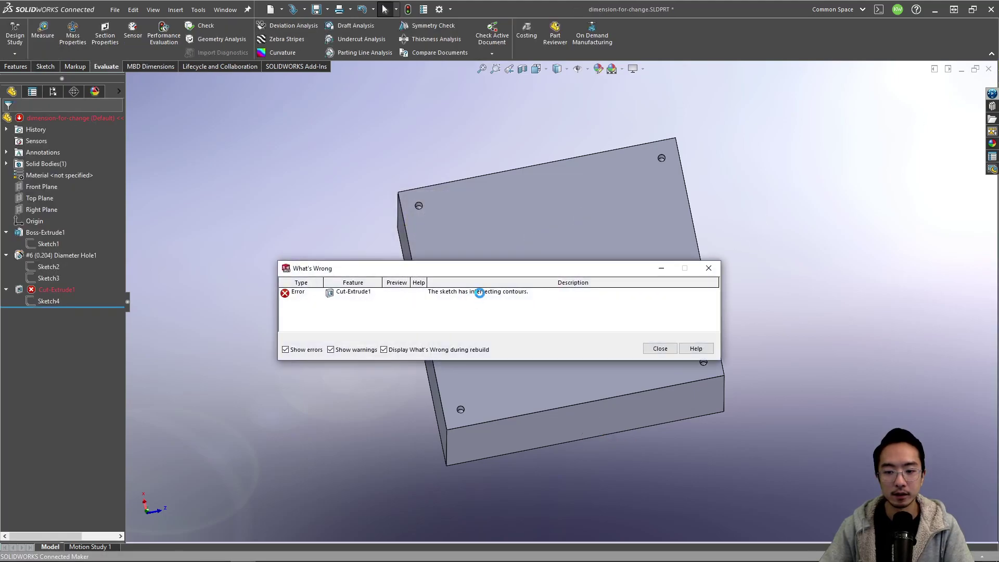
click(667, 353)
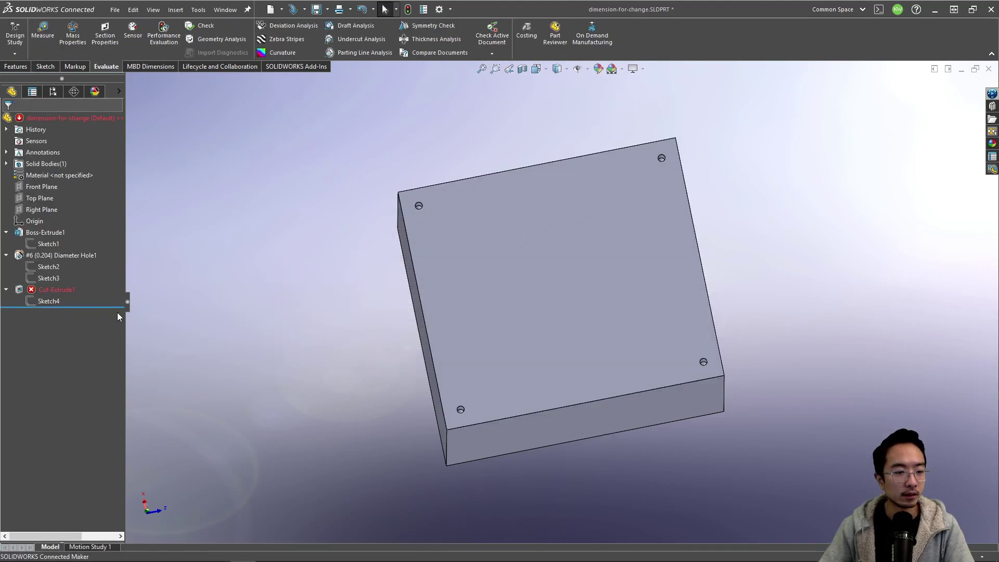
click(55, 290)
click(63, 261)
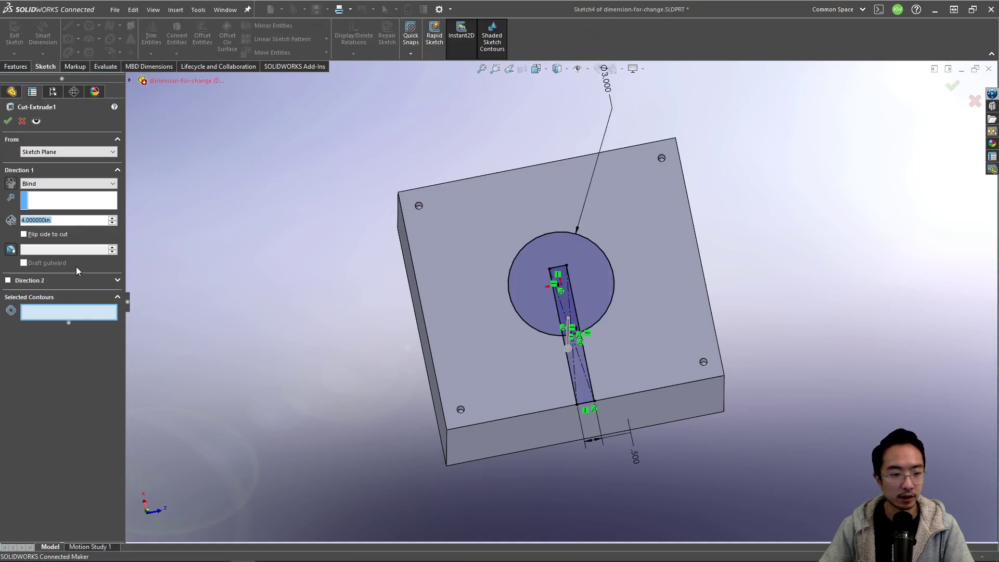
- Select the circle and slot regions of Sketch4 as Selected Contours and confirm the cut
click(54, 312)
click(534, 298)
scroll(577, 292, down, 4)
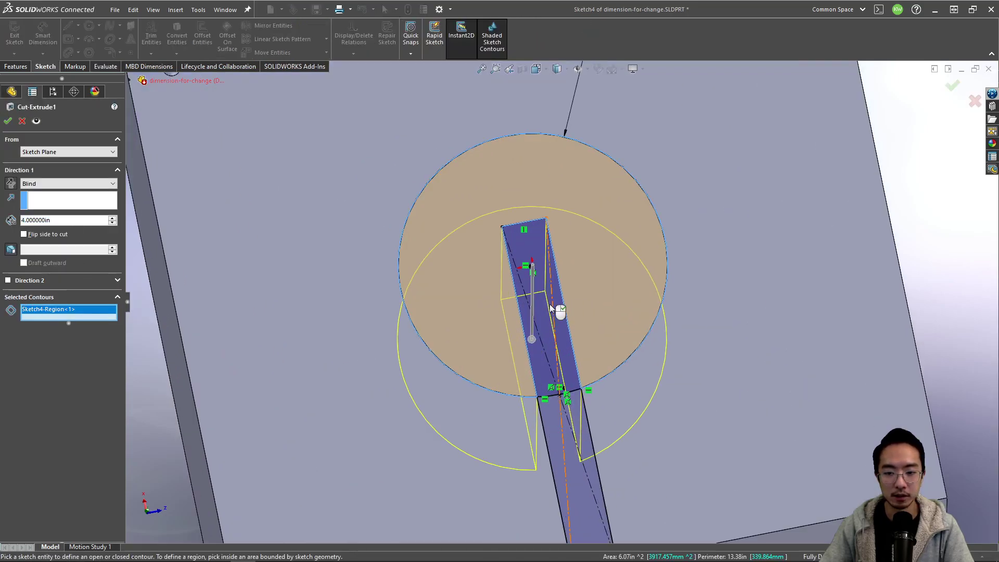
click(560, 320)
scroll(574, 422, up, 5)
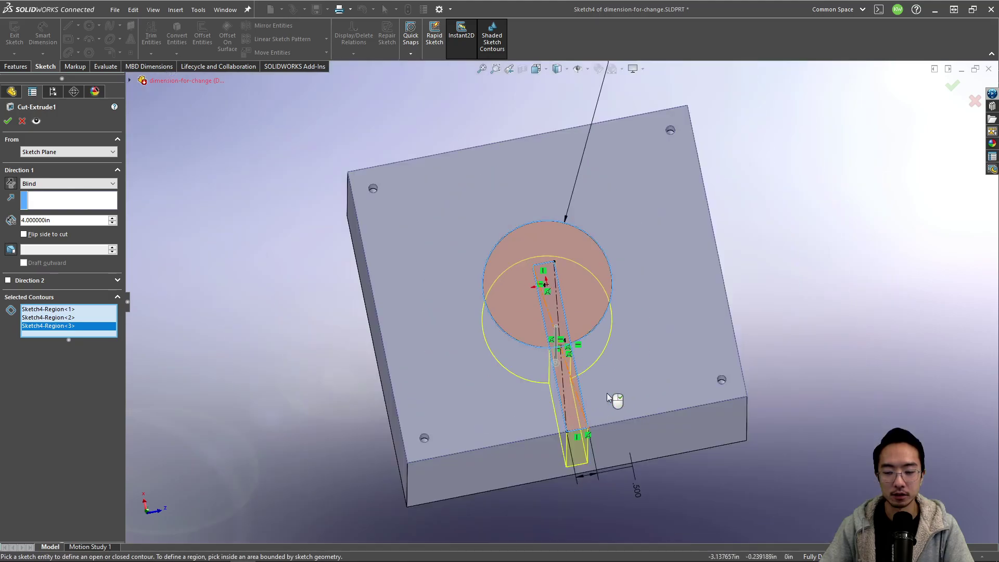
click(953, 86)
middle_drag(523, 327, 629, 364)
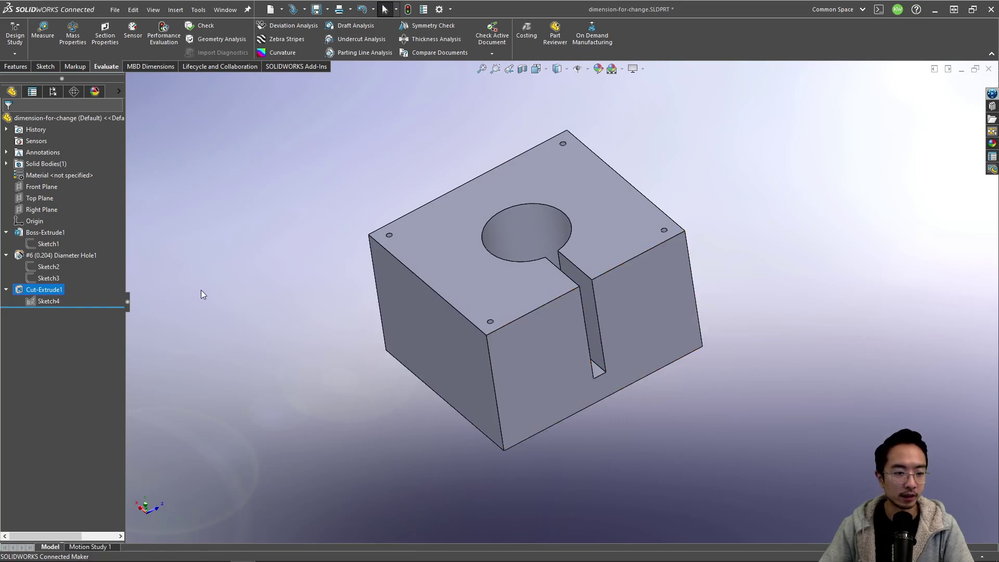
- Inspect the slot's bottom and the block's bottom face from below
scroll(599, 375, down, 5)
click(572, 337)
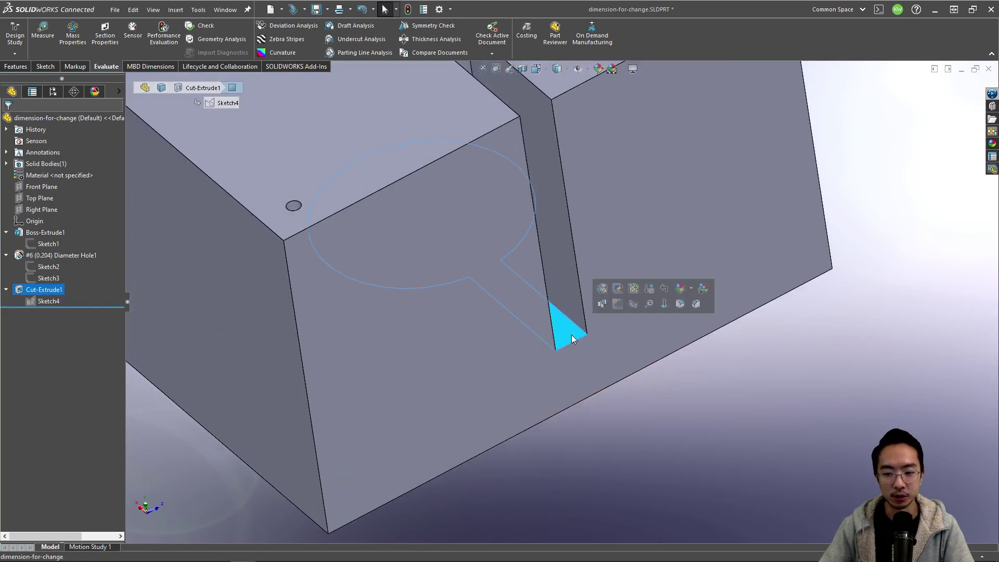
mouse_move(572, 335)
middle_down()
mouse_move(587, 368)
mouse_move(554, 251)
mouse_move(634, 444)
middle_up()
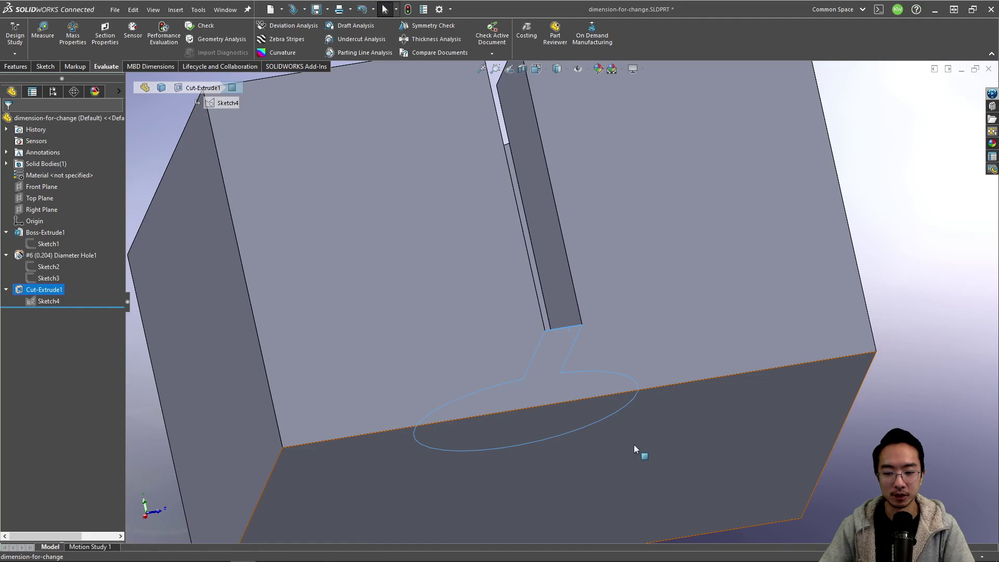
click(634, 444)
key(ctrl+7)
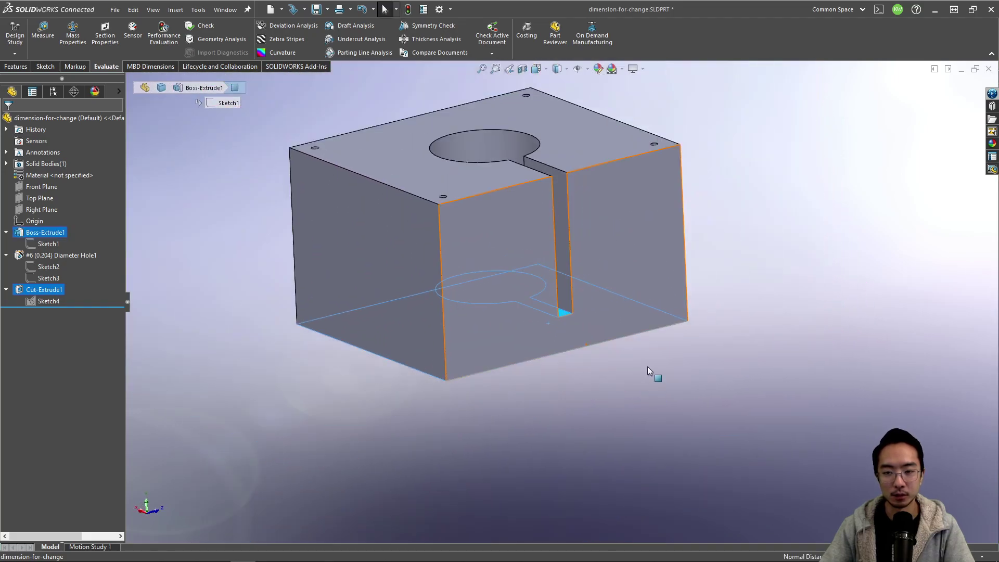
click(763, 209)
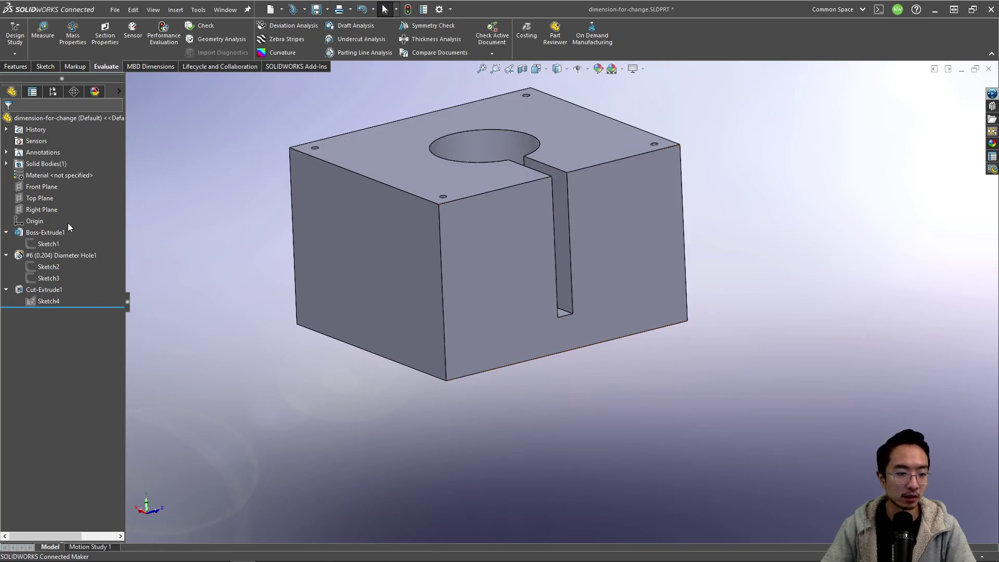
- Try a 3 in Boss-Extrude1 depth, then undo back to 5 in
click(42, 232)
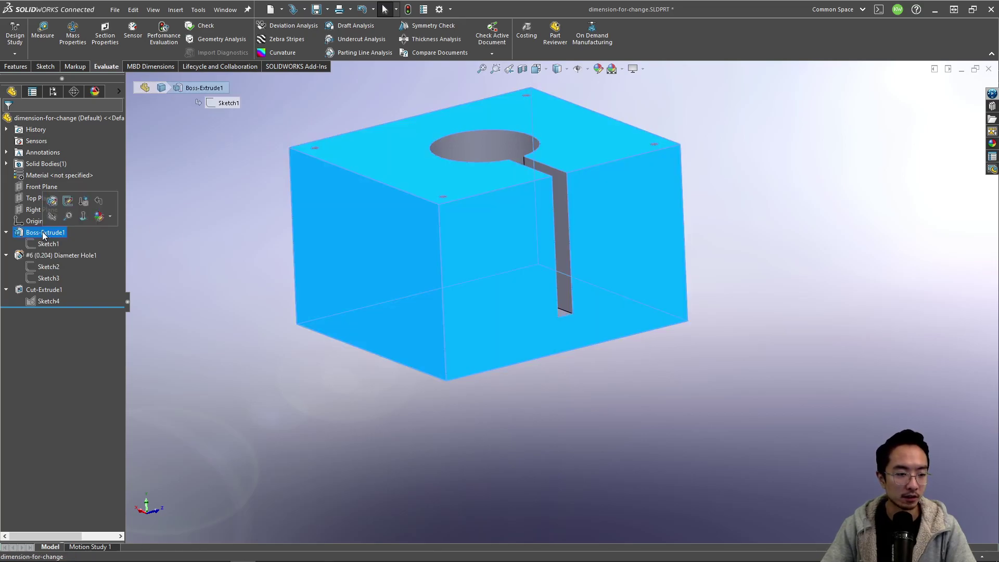
click(51, 203)
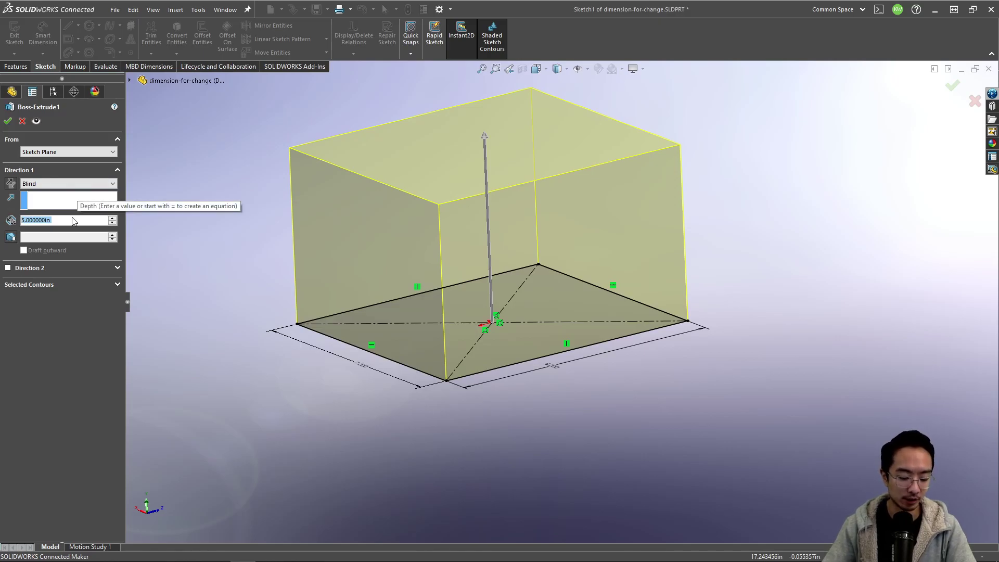
text(3)
key(Return)
click(7, 122)
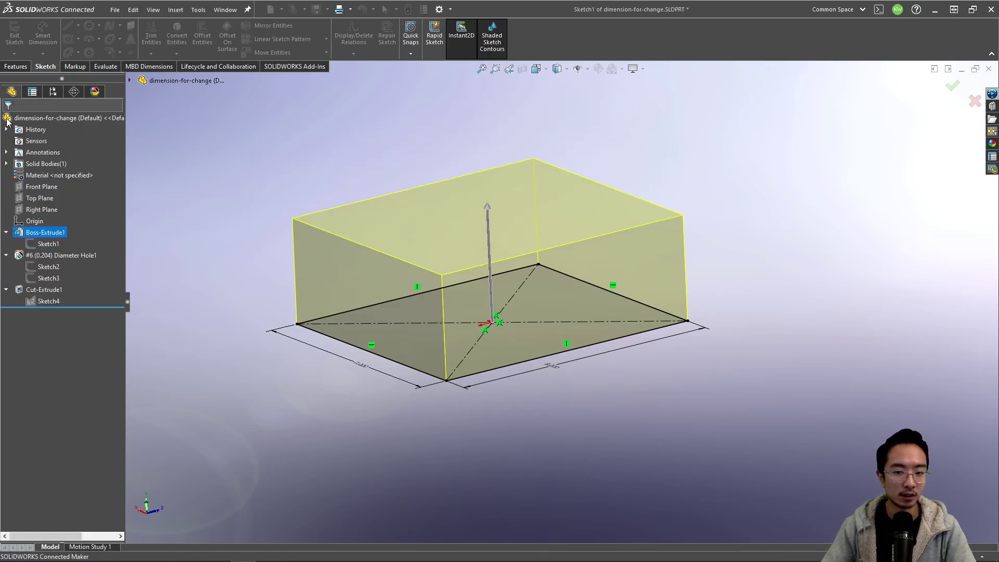
middle_drag(520, 312, 594, 314)
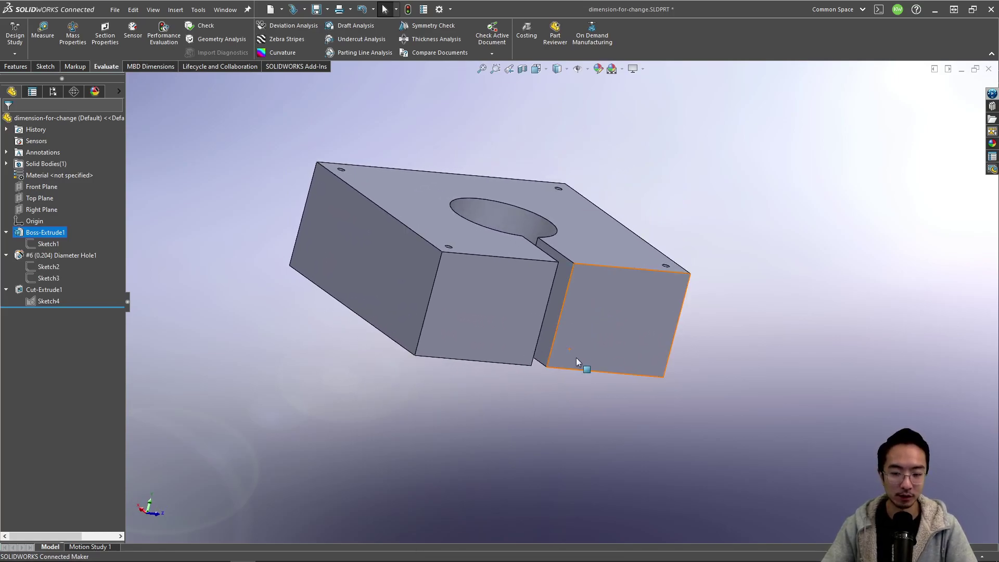
key(ctrl+z)
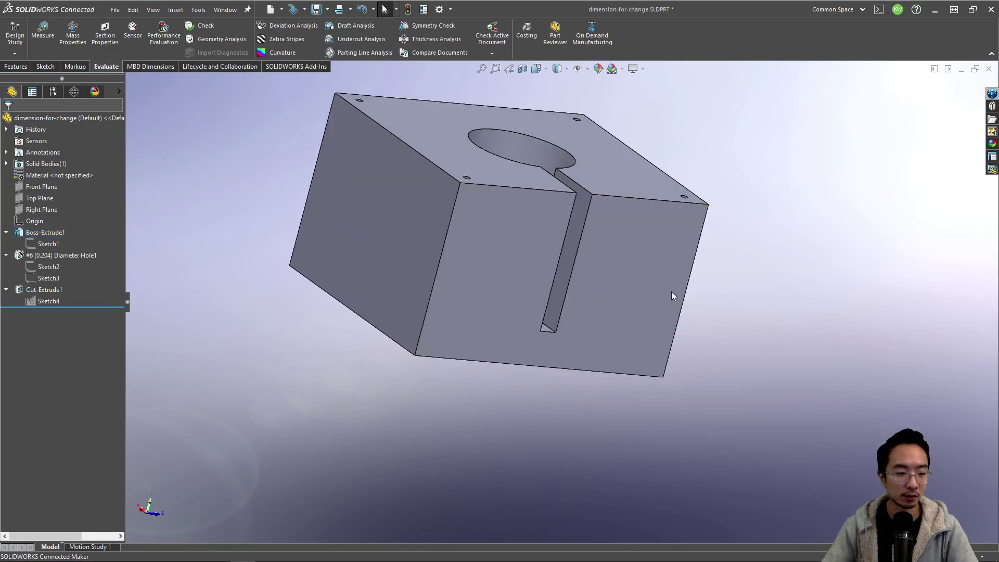
middle_drag(672, 291, 498, 211)
- Create Plane1 offset 1 in from the bottom face, flipped into the block
click(440, 294)
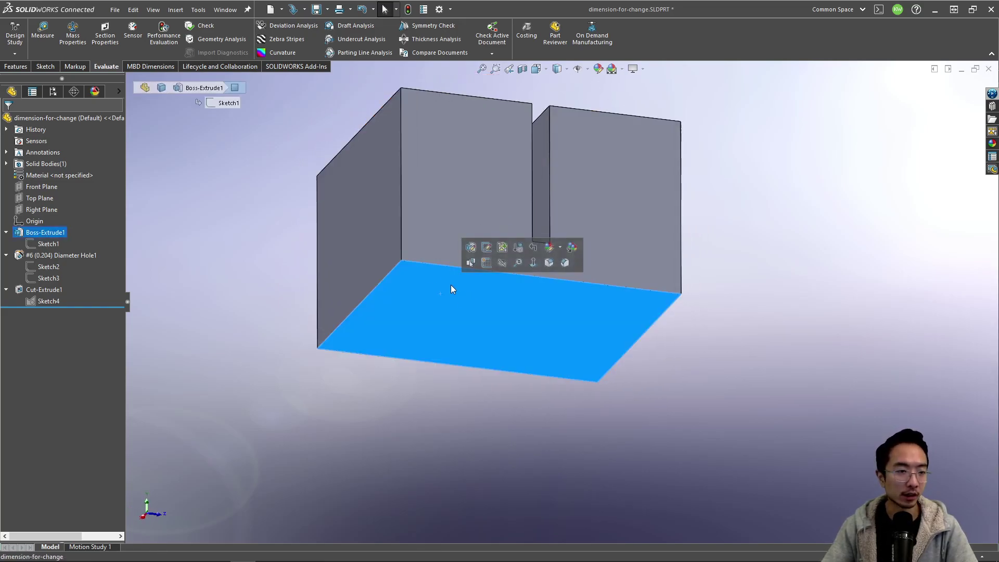
click(20, 70)
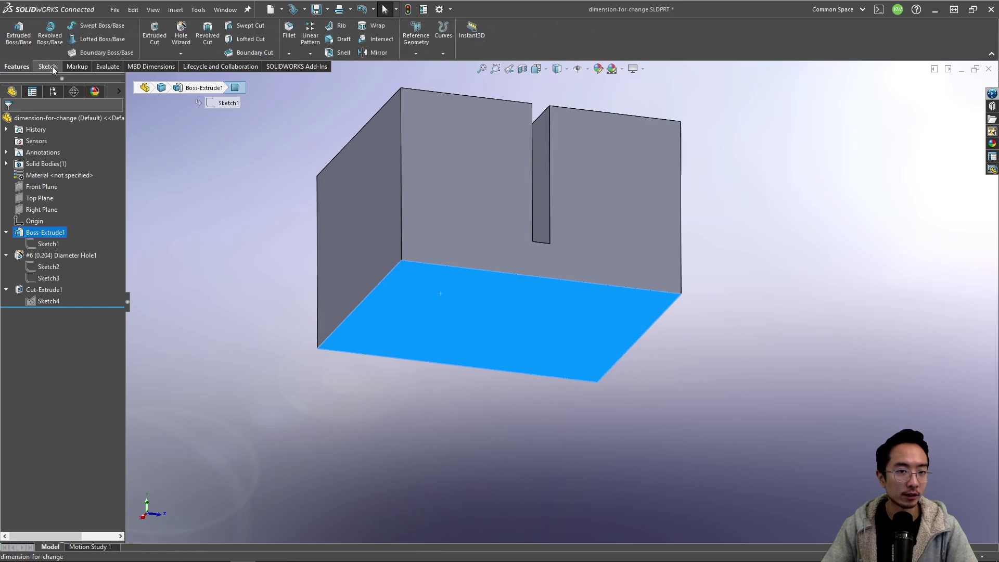
click(415, 55)
click(422, 64)
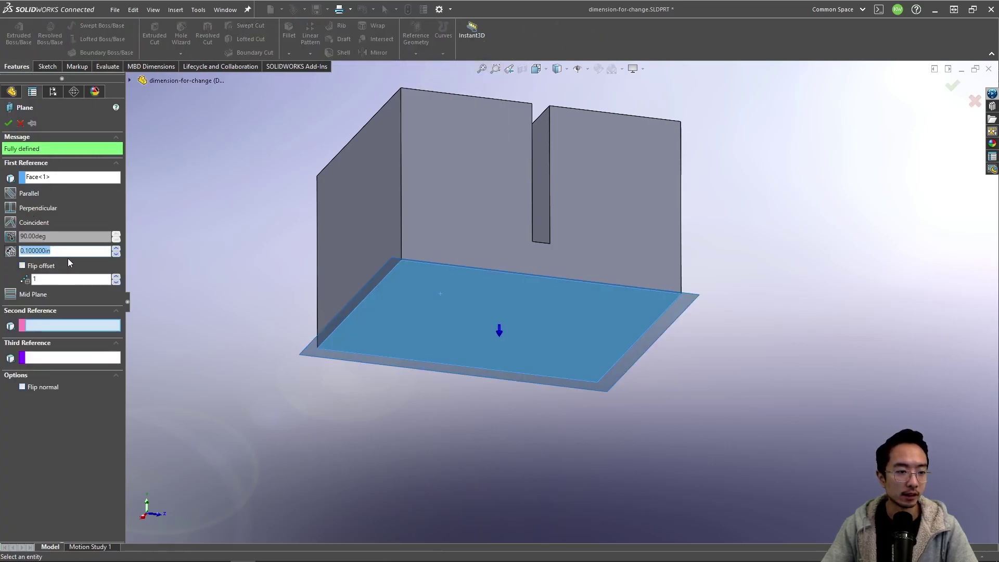
text(1.)
key(Return)
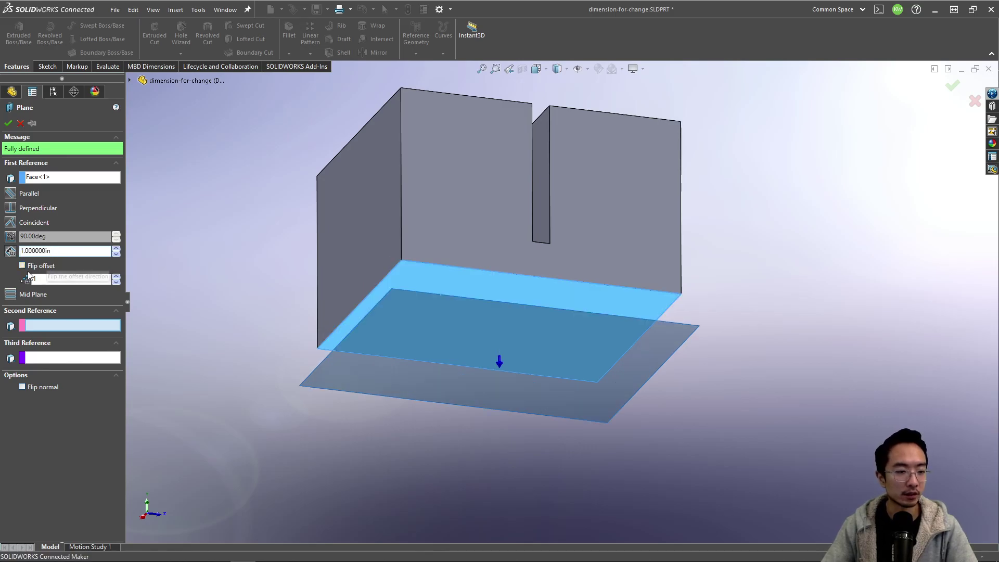
click(22, 267)
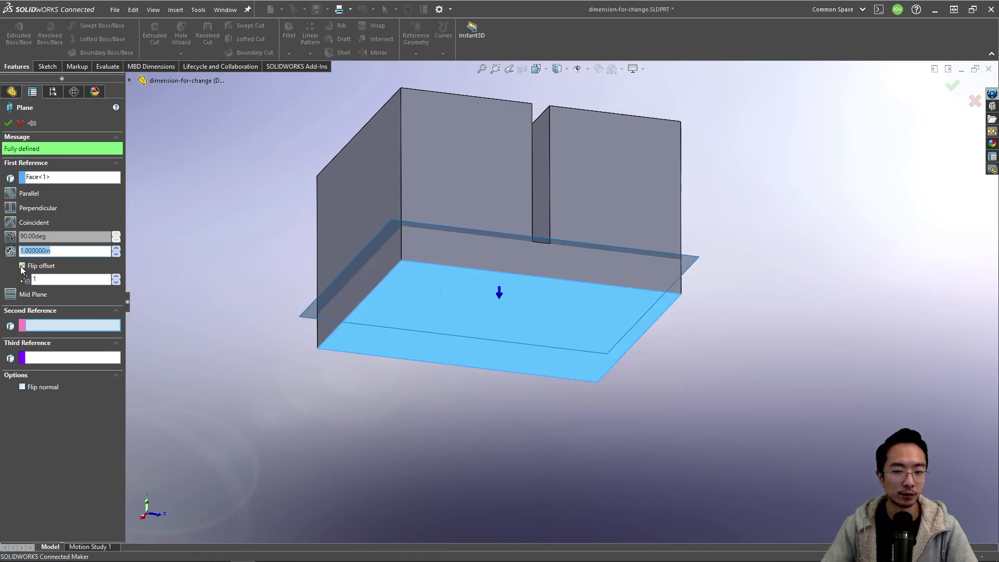
click(8, 123)
middle_drag(410, 177, 243, 292)
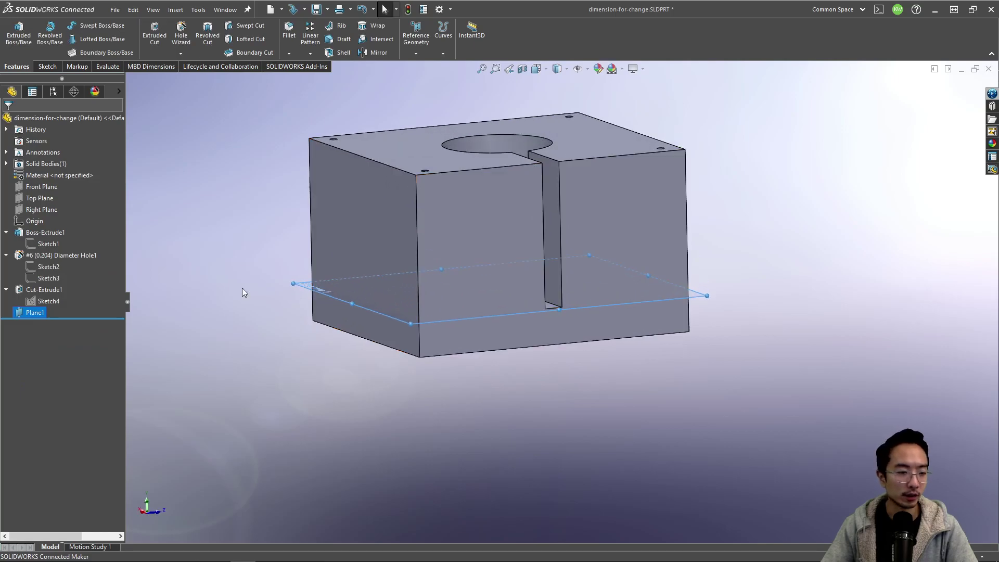
- Move Plane1 above Cut-Extrude1 and set the cut to Up To Surface at Plane1
mouse_move(35, 313)
mouse_down()
mouse_move(38, 287)
mouse_move(39, 312)
mouse_up()
click(42, 304)
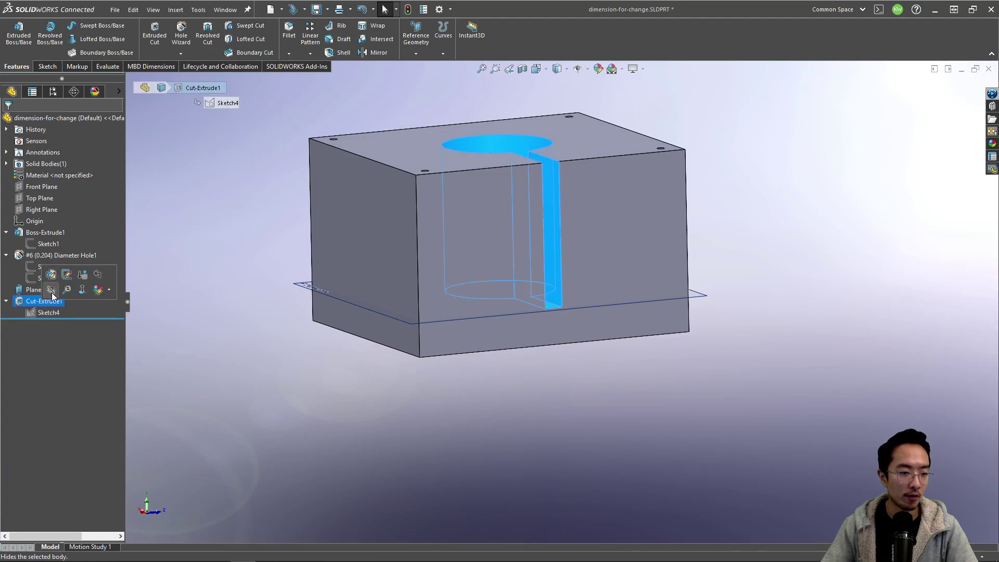
click(51, 275)
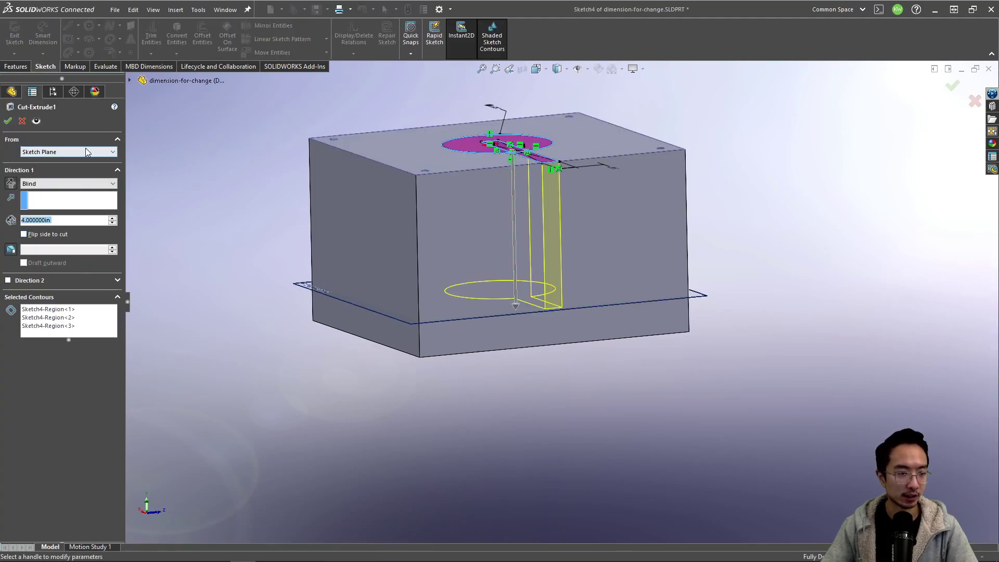
click(58, 184)
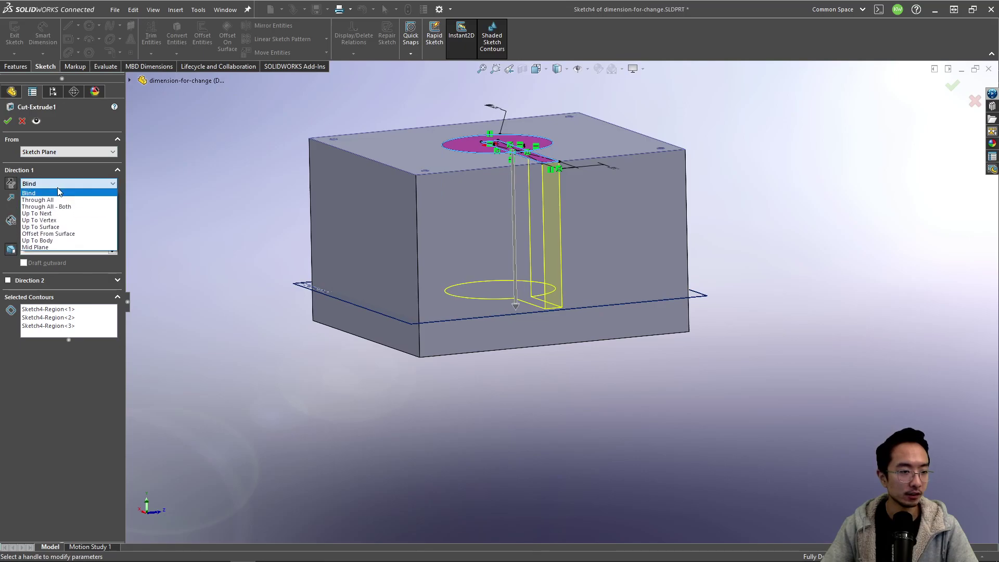
click(52, 227)
middle_drag(415, 277, 429, 332)
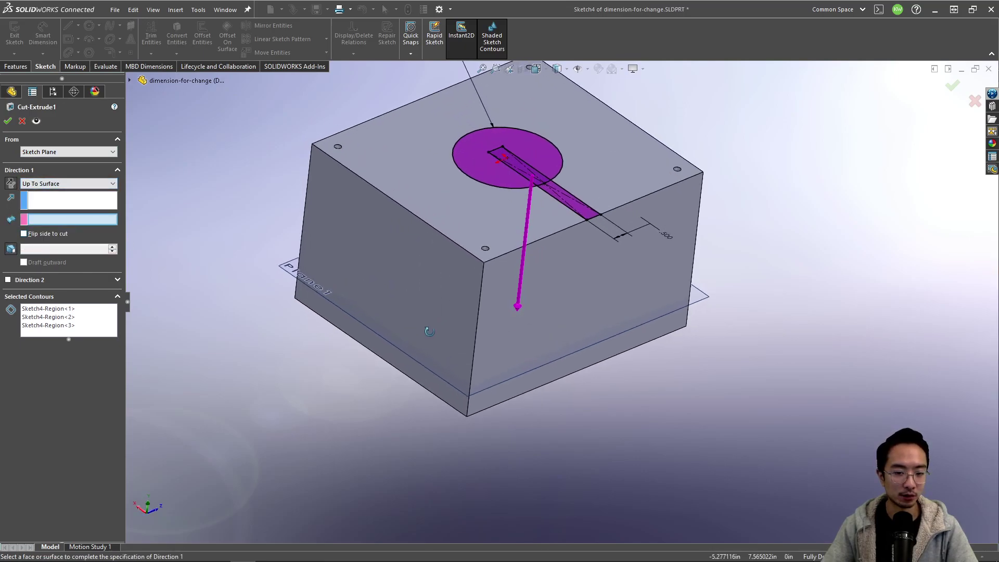
click(288, 269)
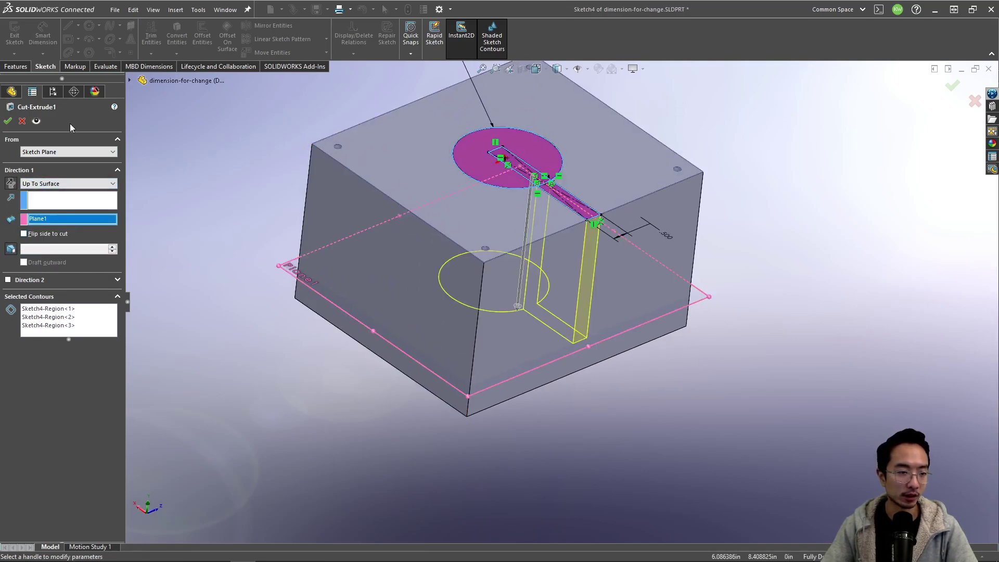
key(Return)
middle_drag(312, 212, 67, 158)
- Change Boss-Extrude1's depth from 5 in to 3 in, then select the keyhole slot's floor face
click(30, 232)
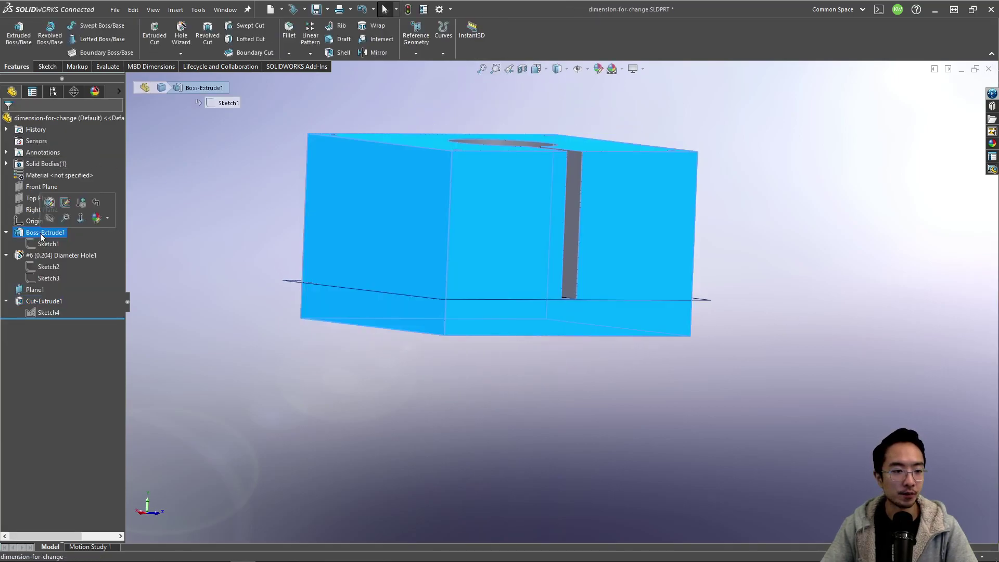
click(54, 207)
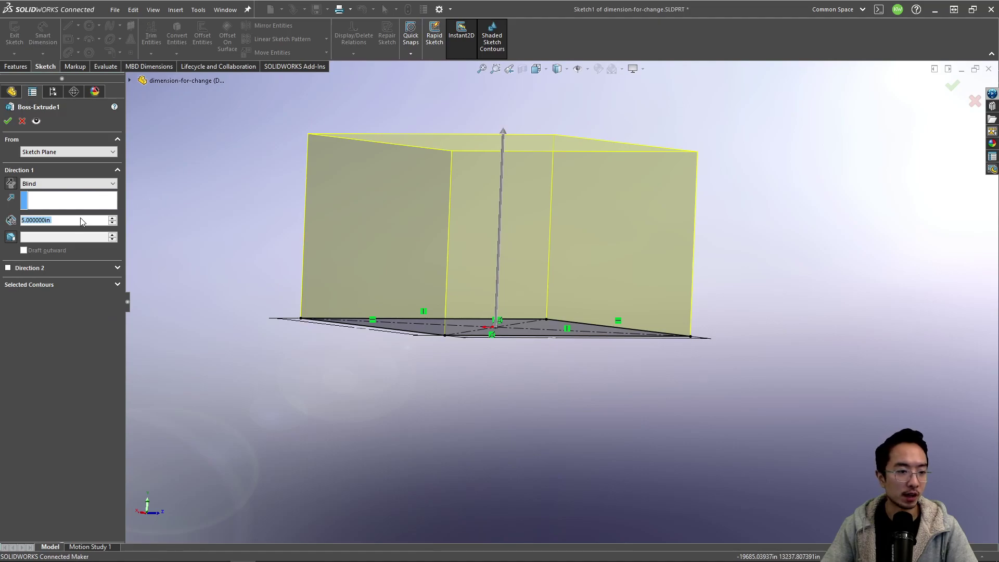
click(76, 222)
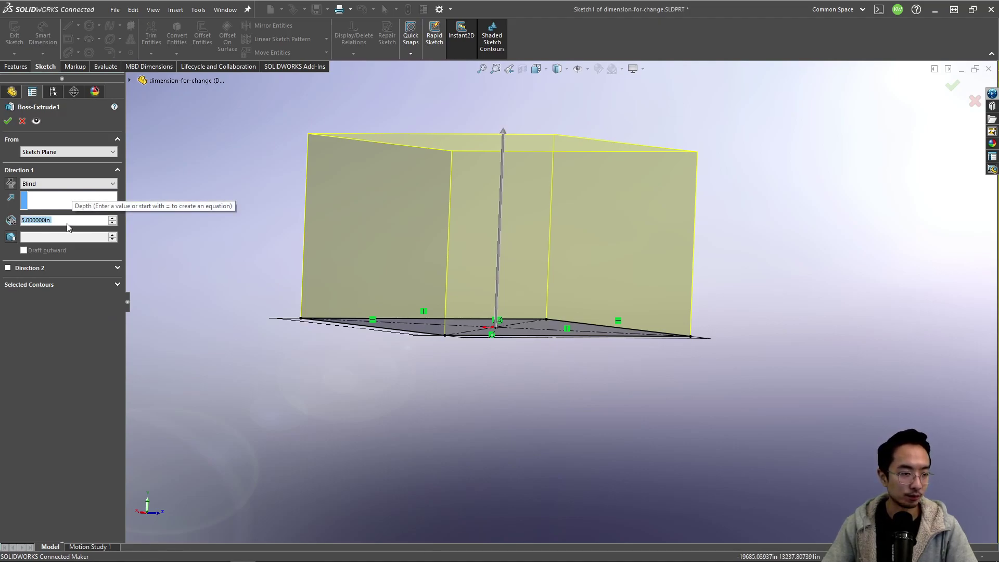
text(3)
key(Return)
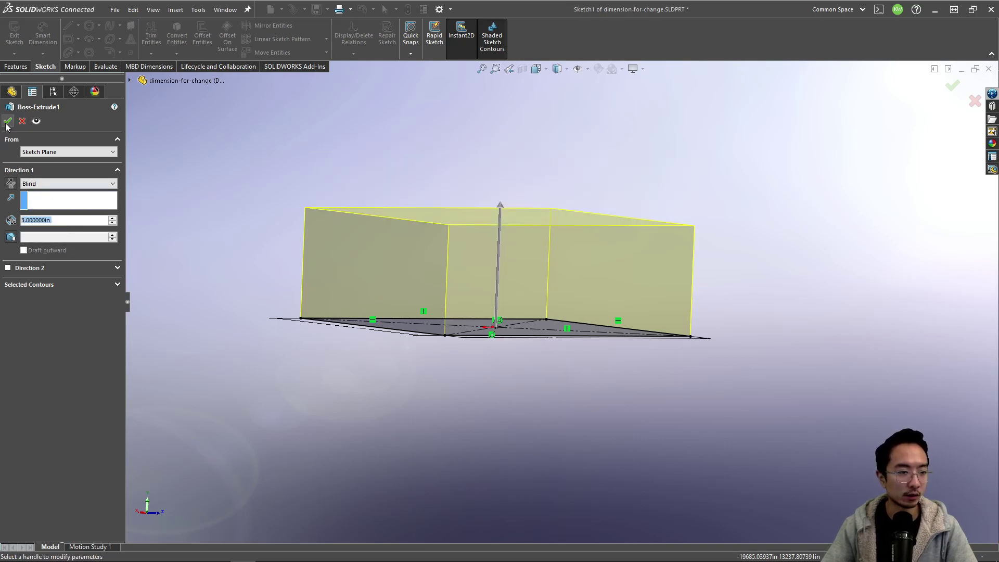
click(8, 123)
middle_drag(317, 175, 510, 281)
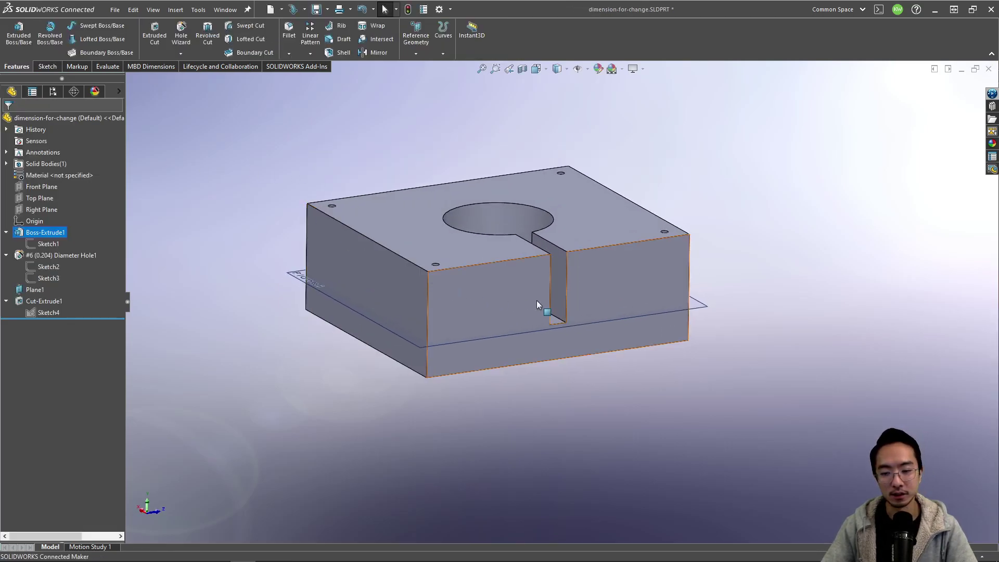
click(557, 320)
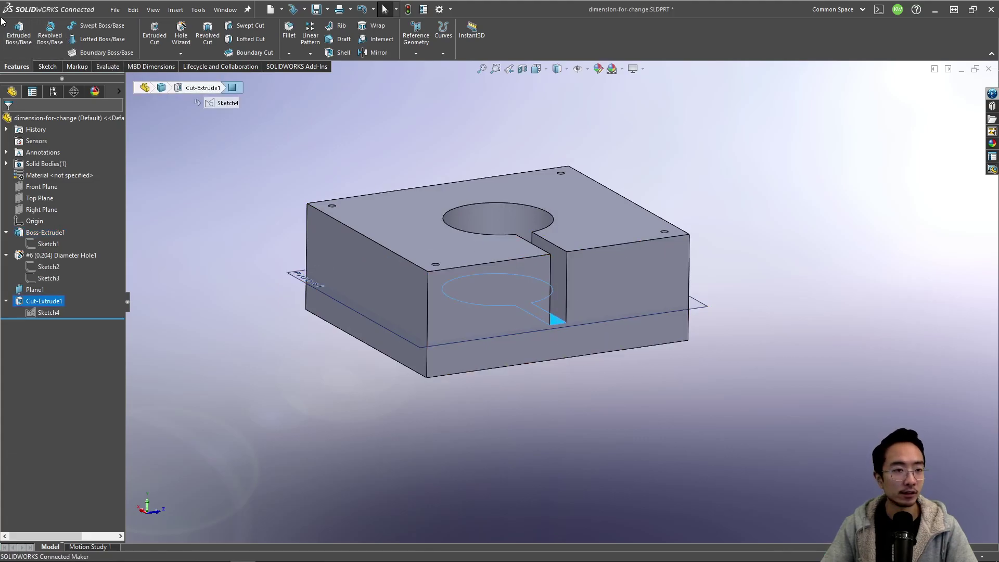
click(100, 66)
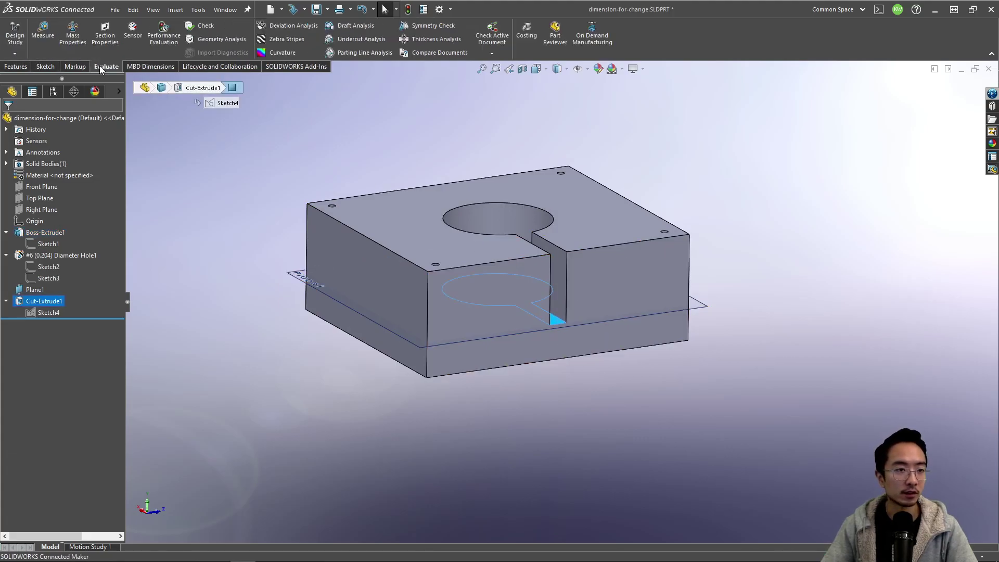
click(44, 35)
middle_drag(468, 338, 298, 225)
click(434, 290)
click(291, 177)
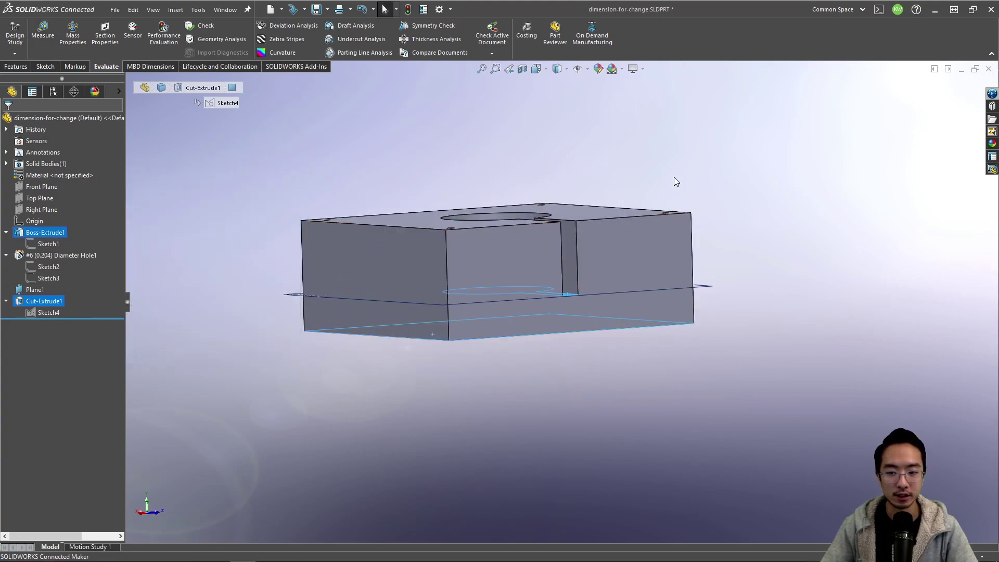
middle_drag(673, 181, 592, 245)
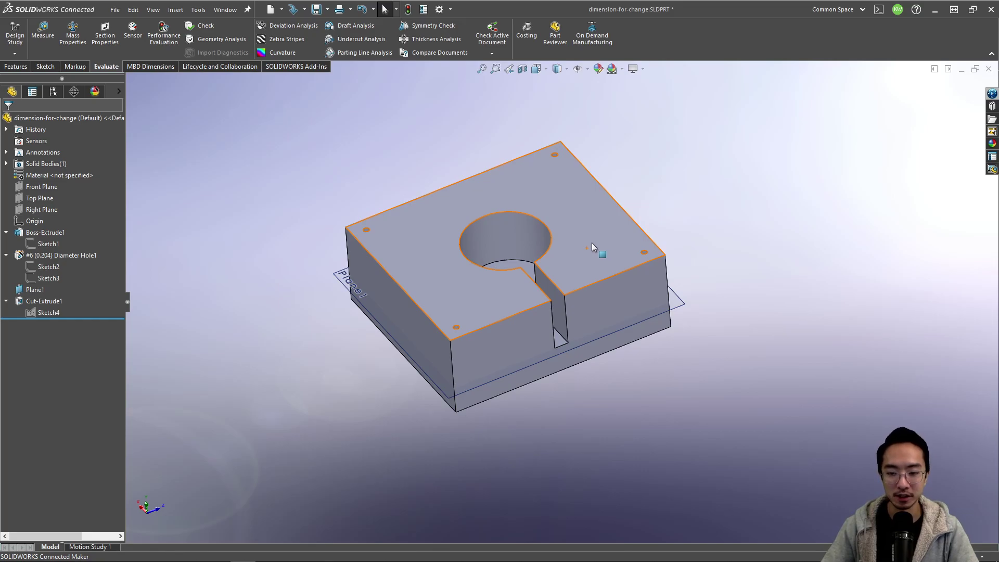
scroll(567, 338, down, 5)
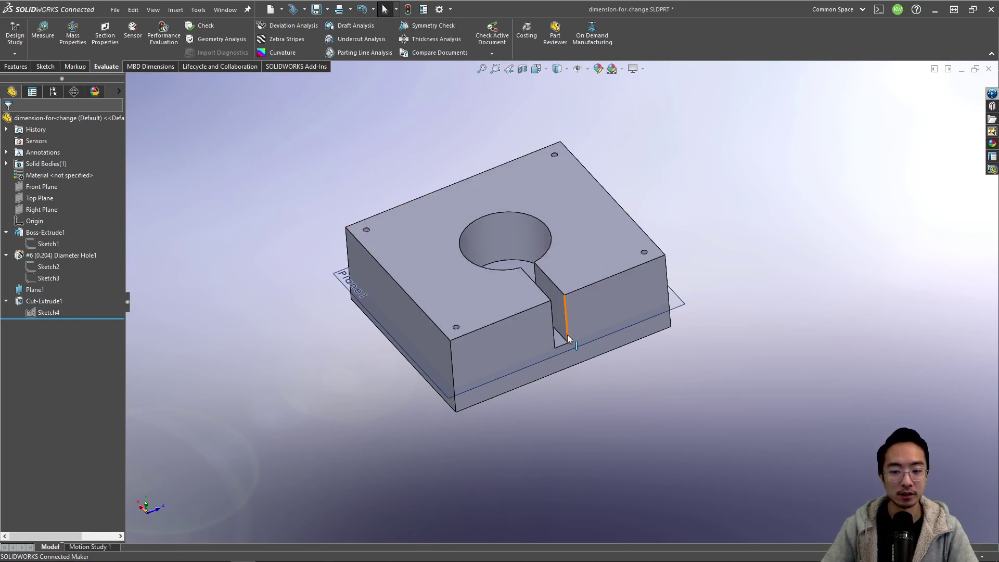
middle_drag(565, 254, 517, 246)
scroll(395, 205, down, 3)
middle_drag(394, 205, 396, 224)
scroll(392, 200, down, 4)
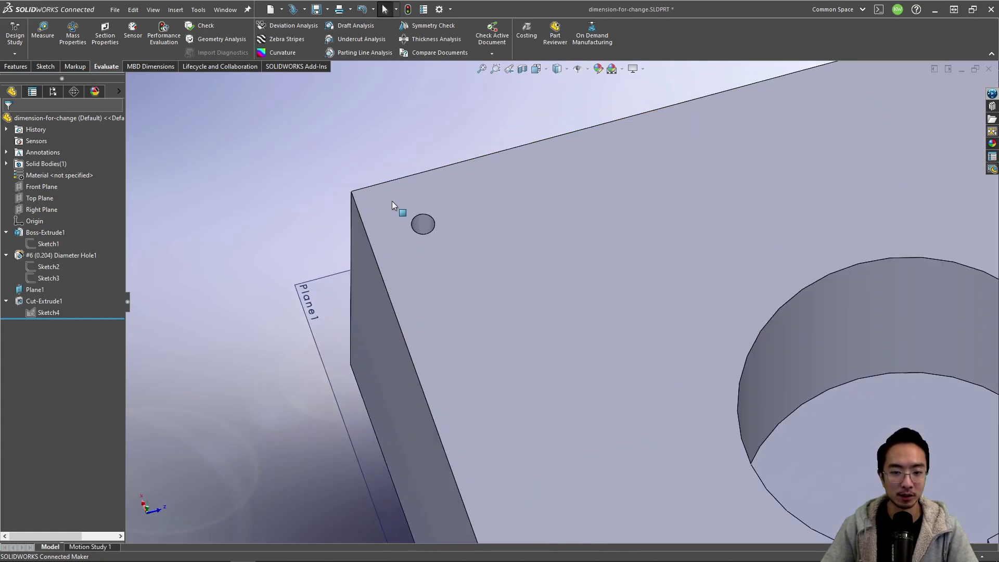
click(424, 223)
scroll(567, 306, up, 5)
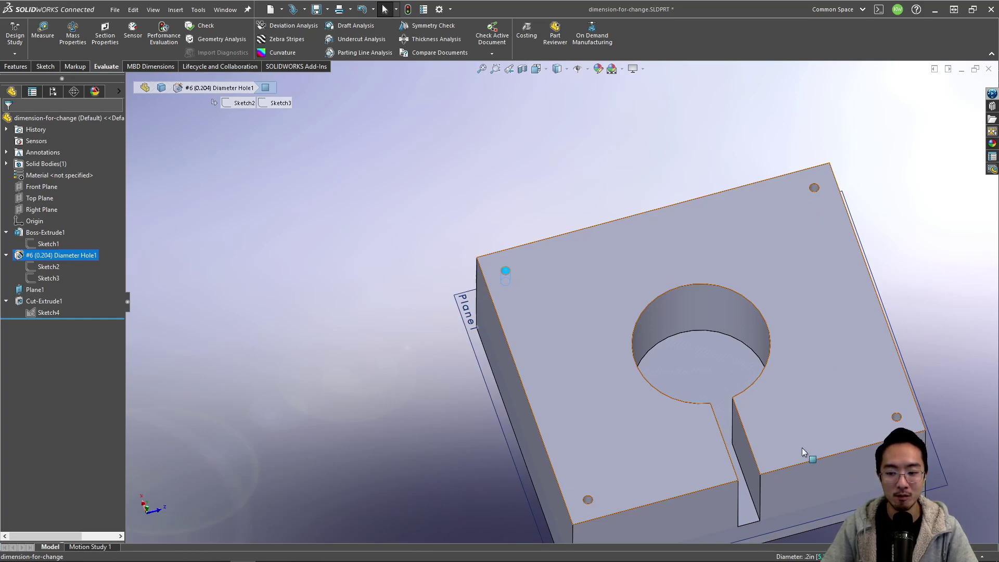
middle_drag(808, 454, 683, 401)
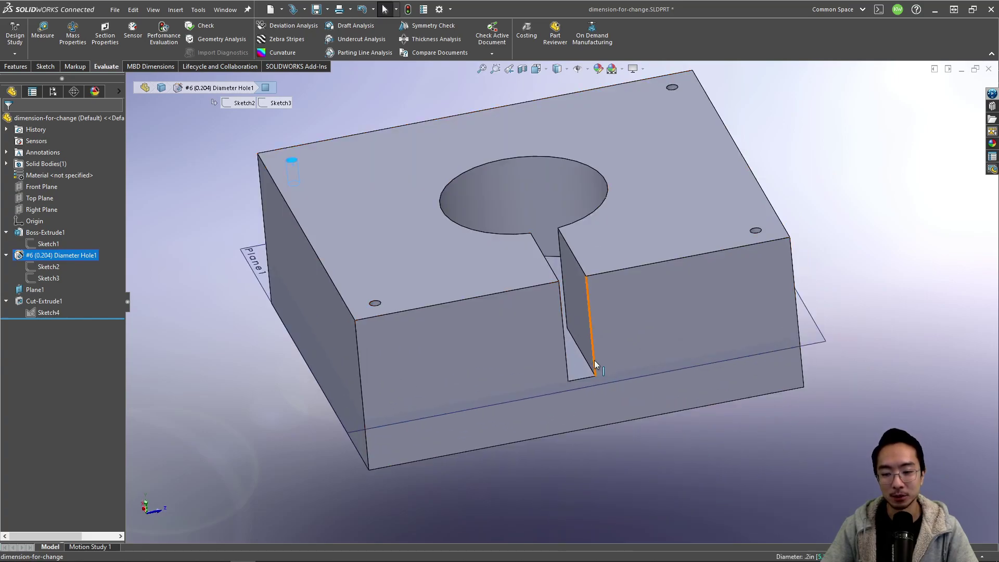
click(580, 367)
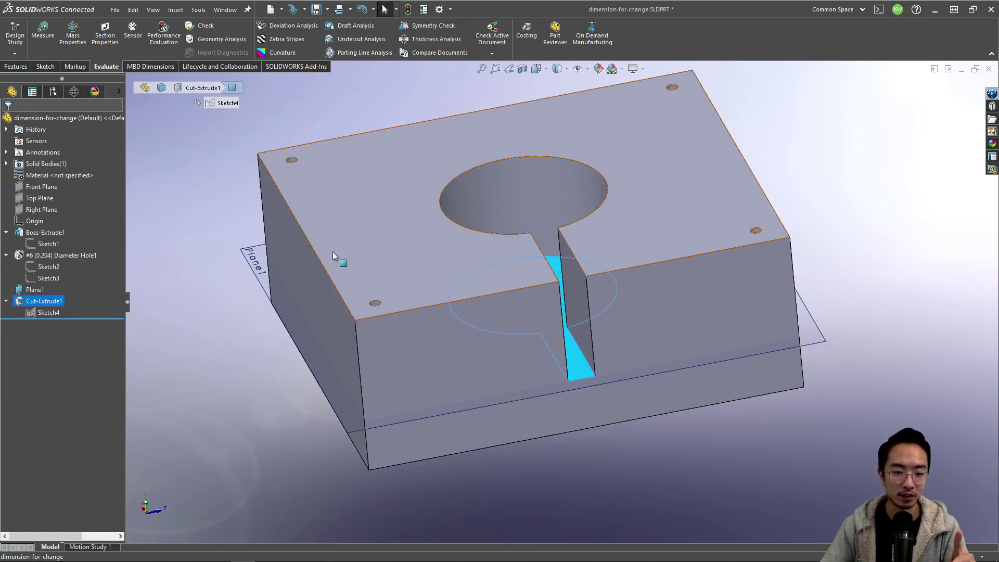
click(257, 260)
middle_drag(257, 260, 415, 351)
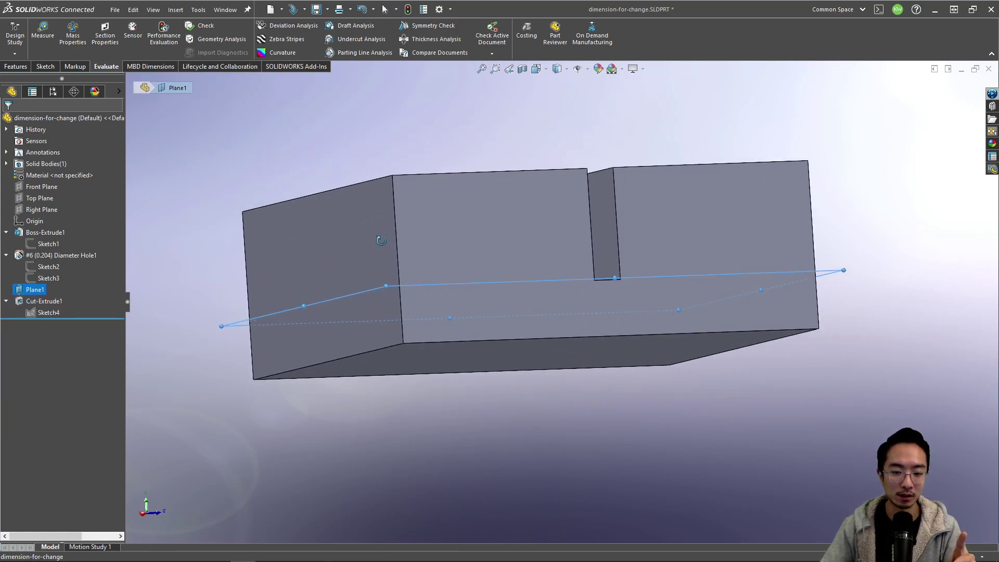
click(416, 353)
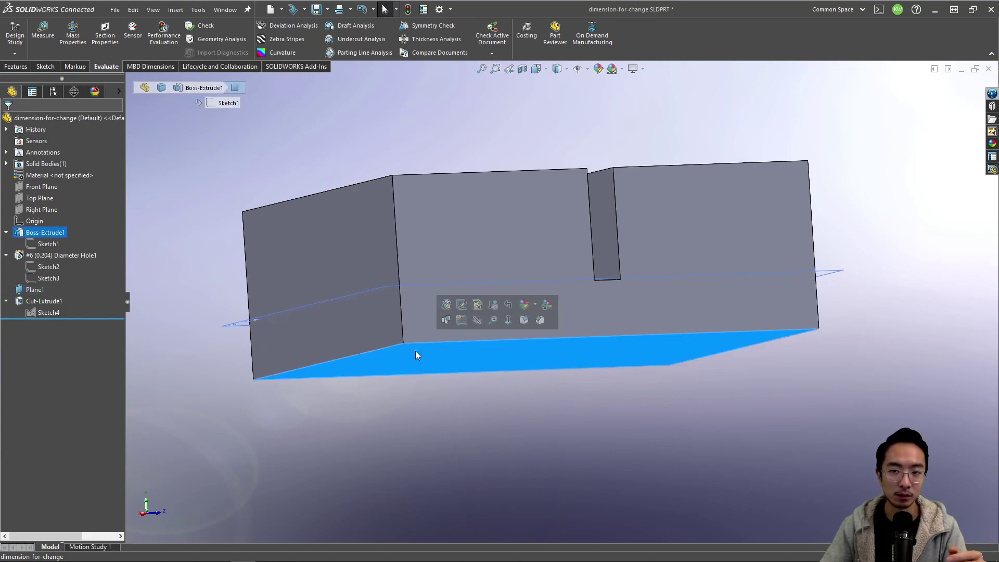
middle_drag(415, 351, 781, 209)
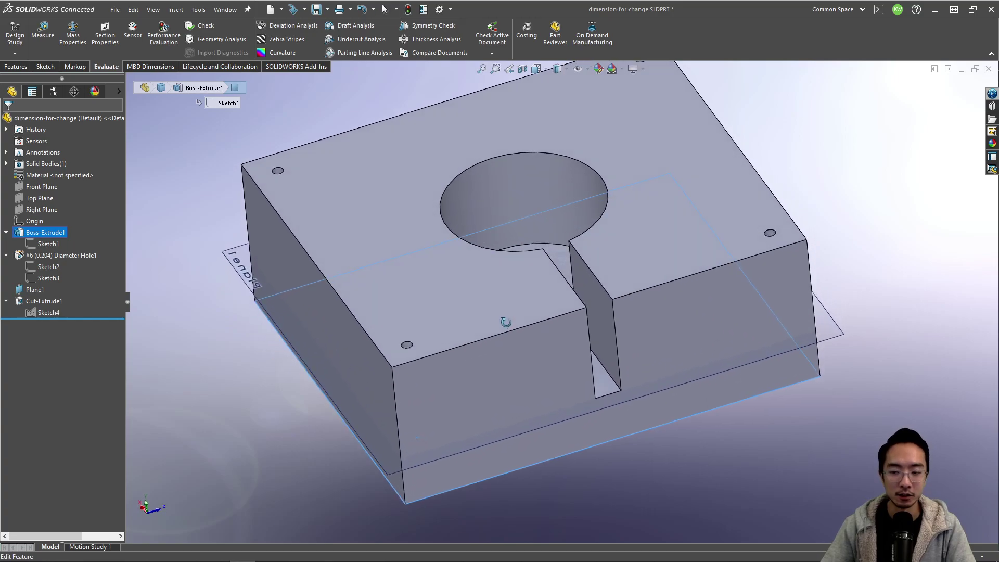
click(876, 177)
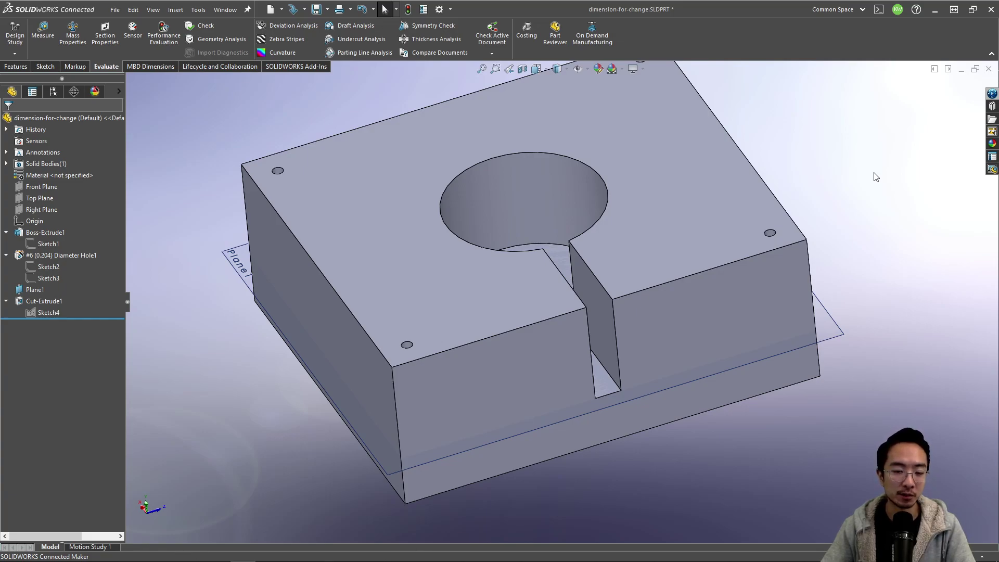
key(f)
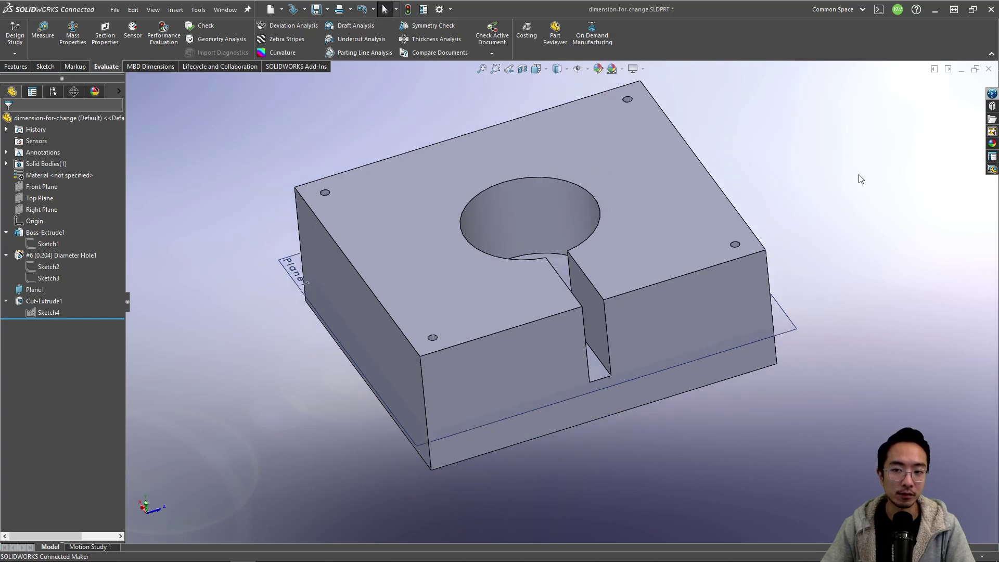